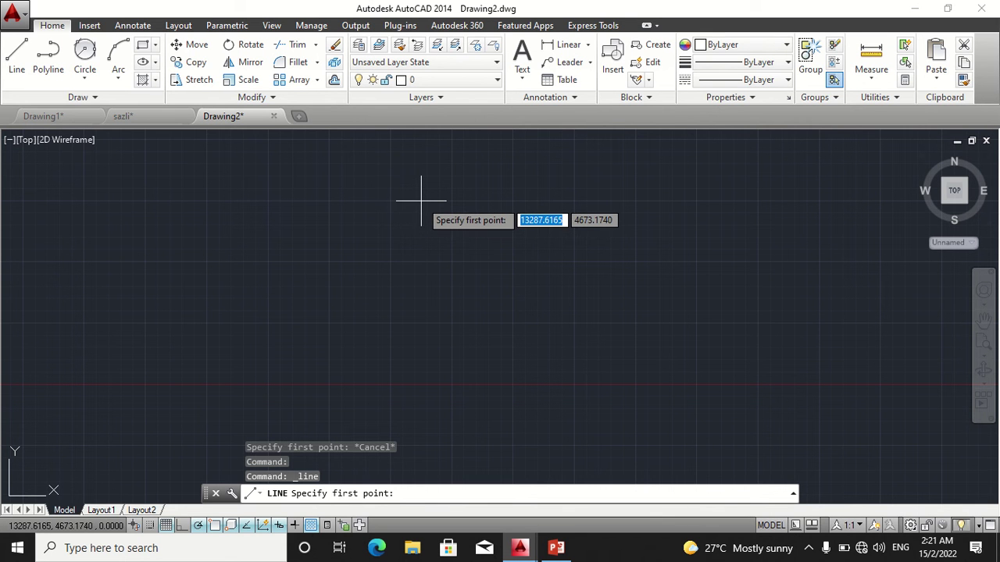
Draw a 3000-unit vertical line downward, then a second 3000-unit line continuing from its lower end.
click(421, 200)
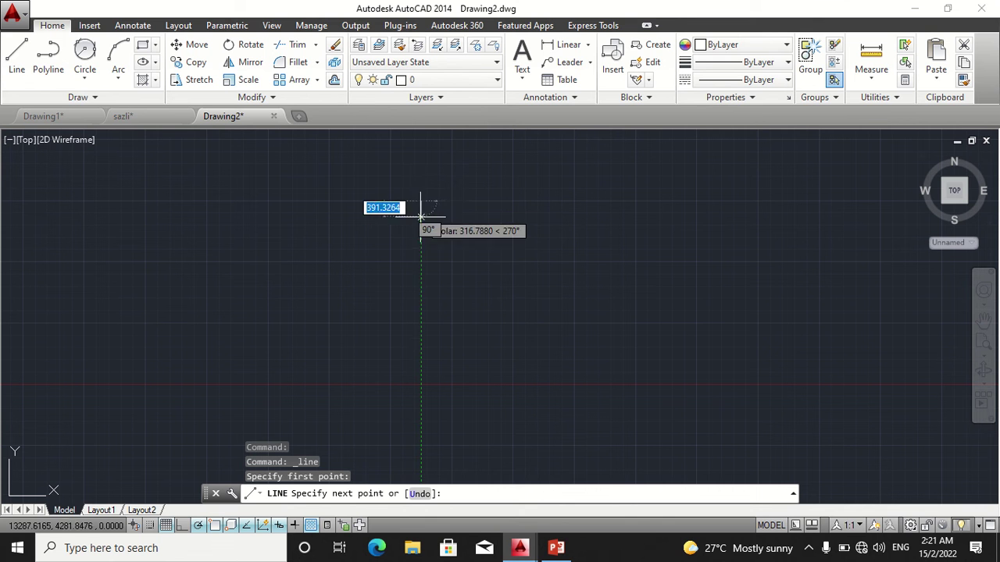
text(3)
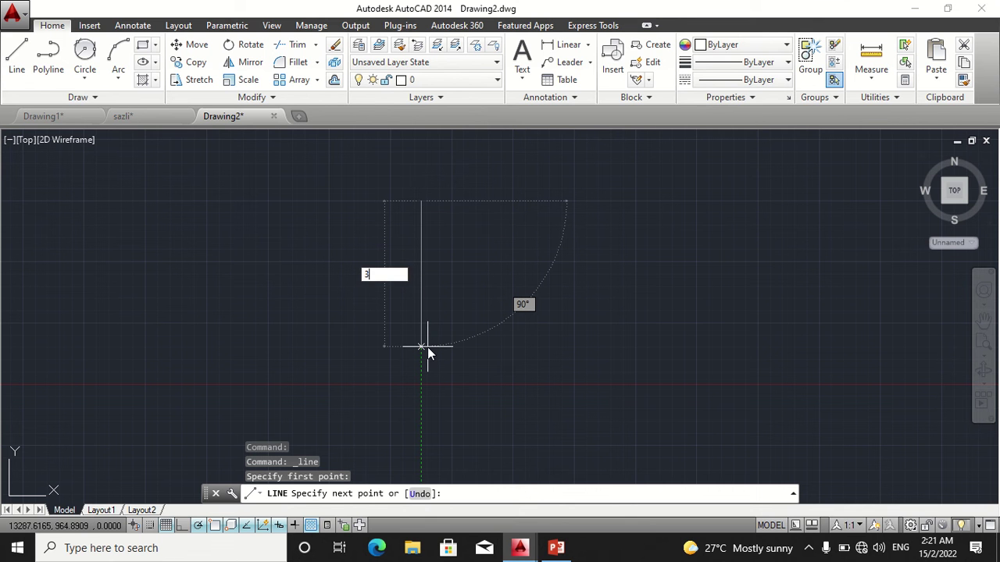
text(000)
key(Return)
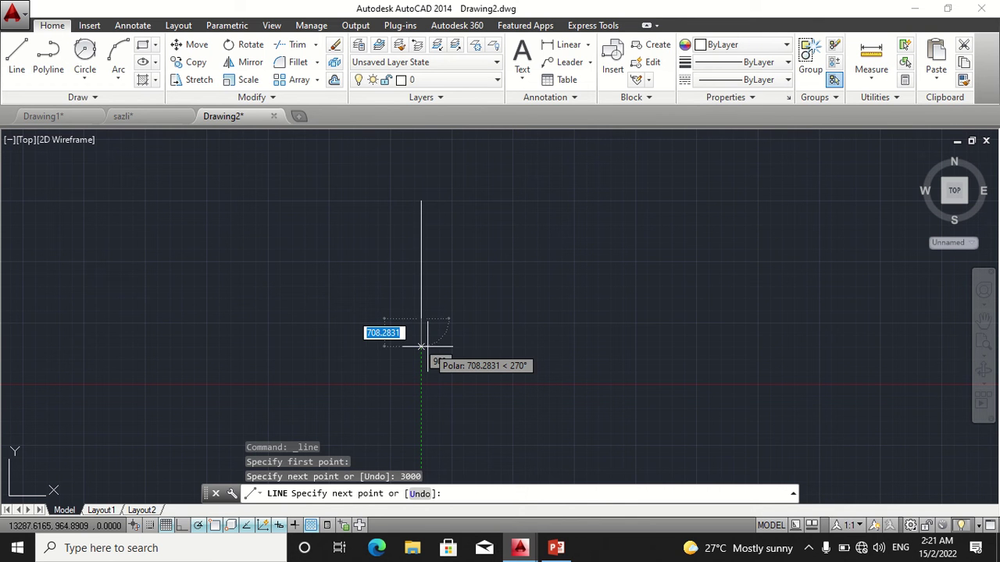
scroll(442, 212, down, 1)
key(Escape)
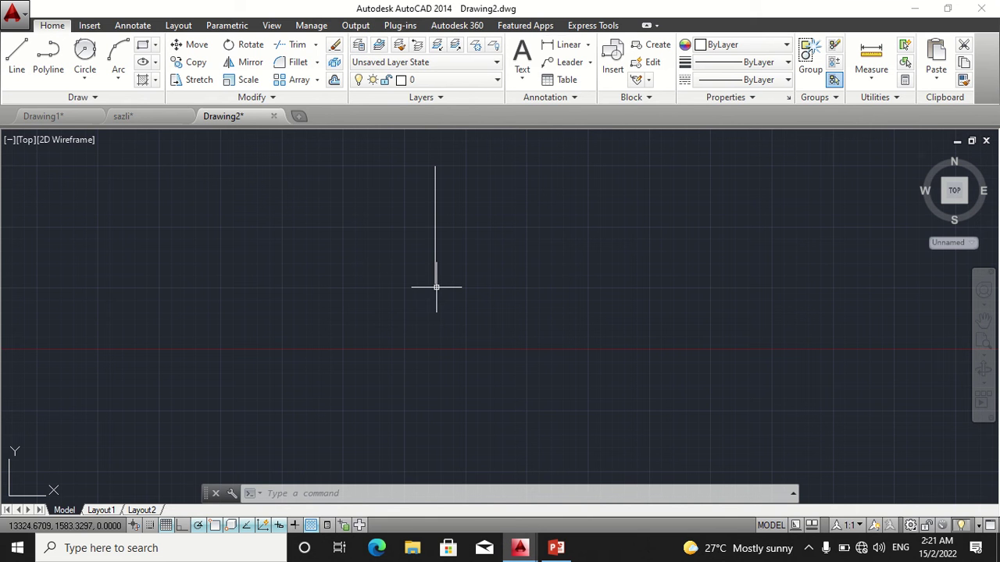
click(16, 55)
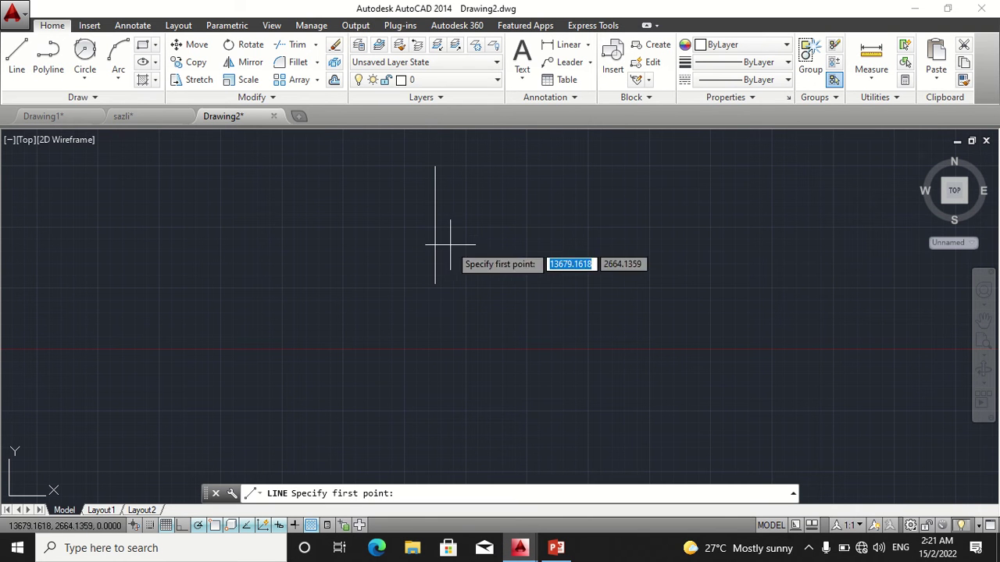
click(435, 285)
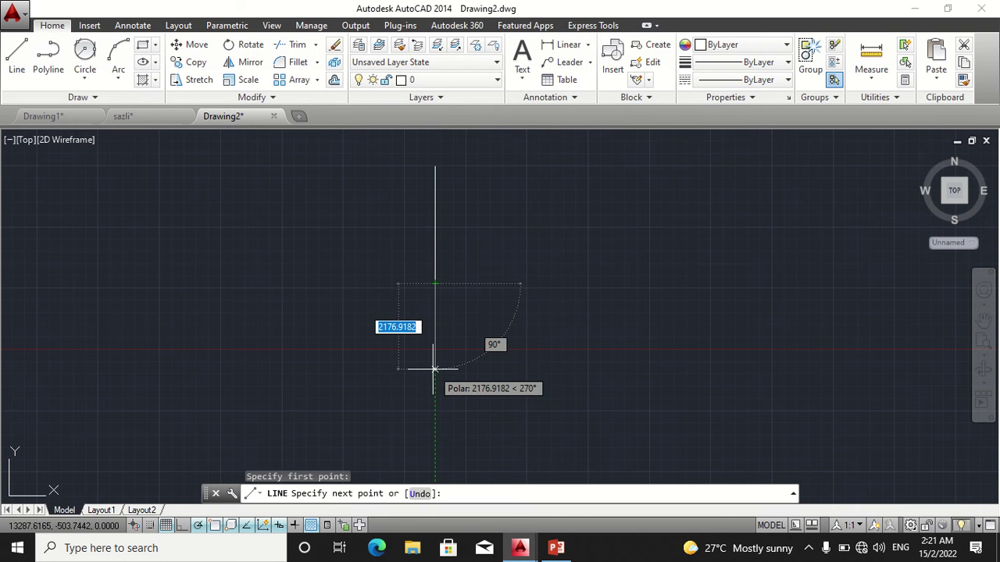
text(3000)
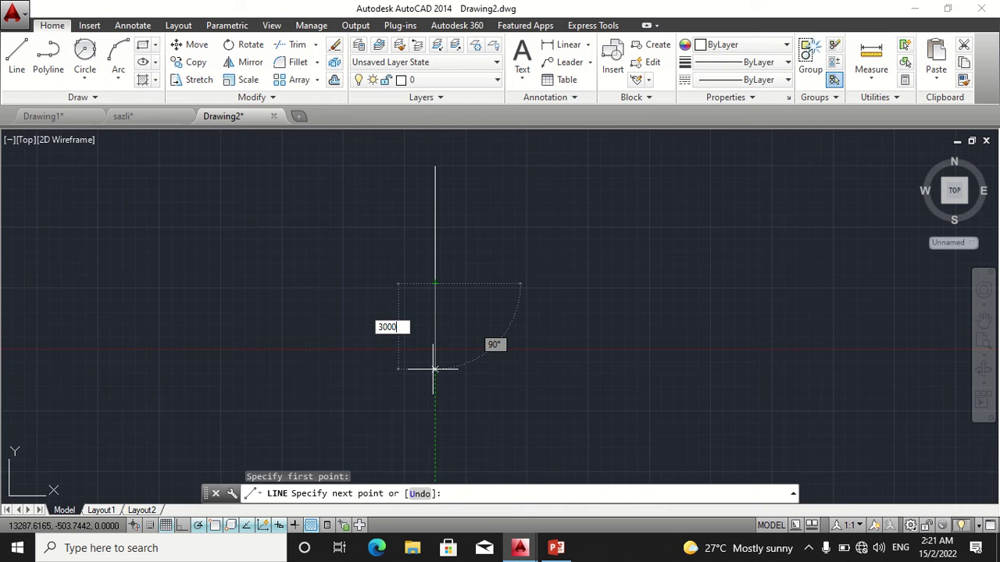
key(Return)
key(Escape)
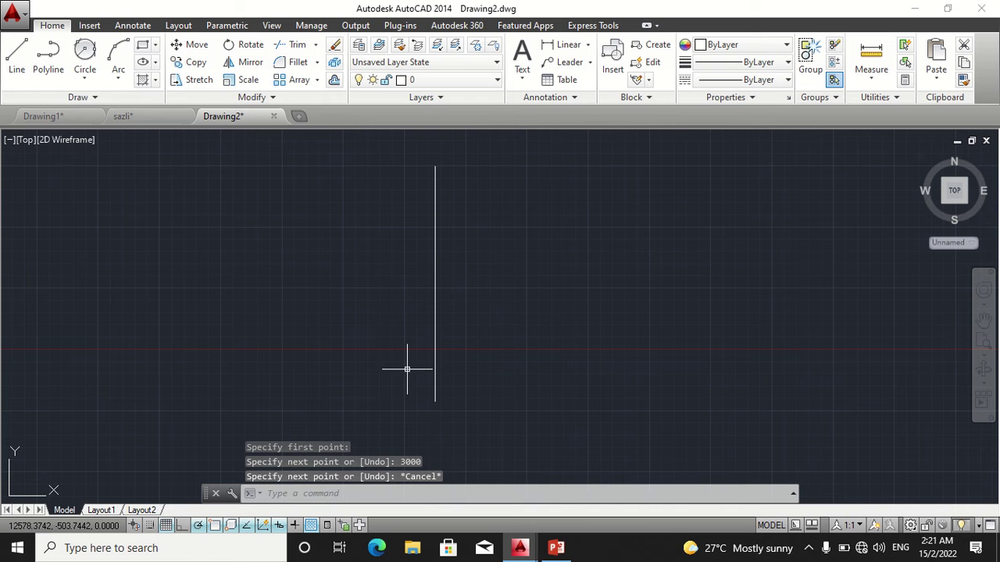
click(21, 58)
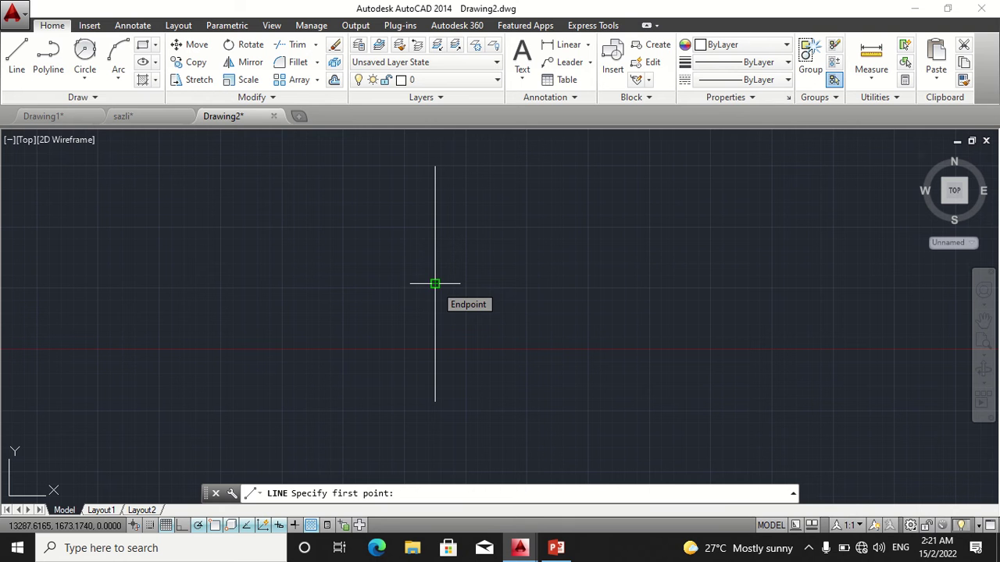
Draw a 3000-unit horizontal line to the right from the joint of the two vertical segments.
click(435, 283)
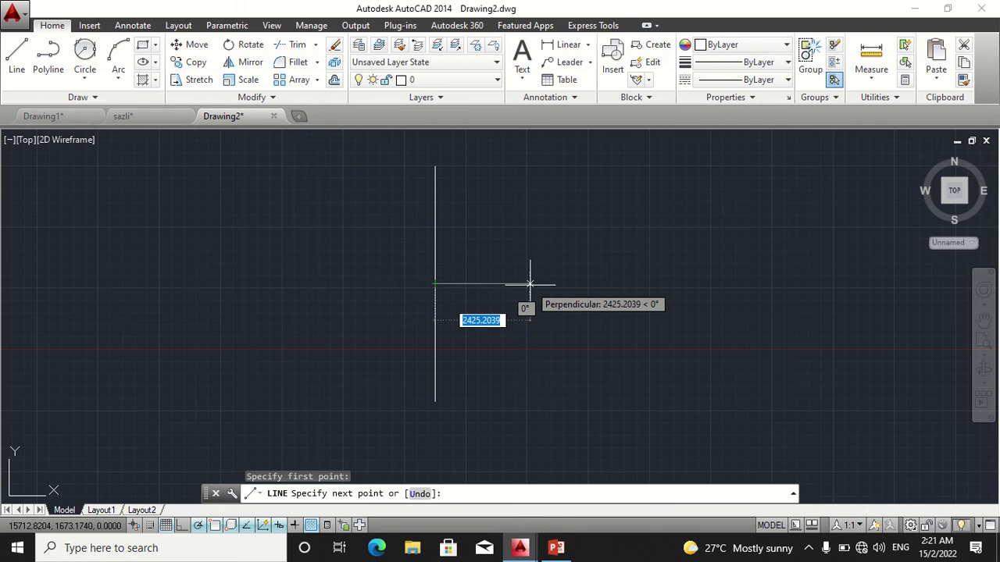
text(3000)
key(Return)
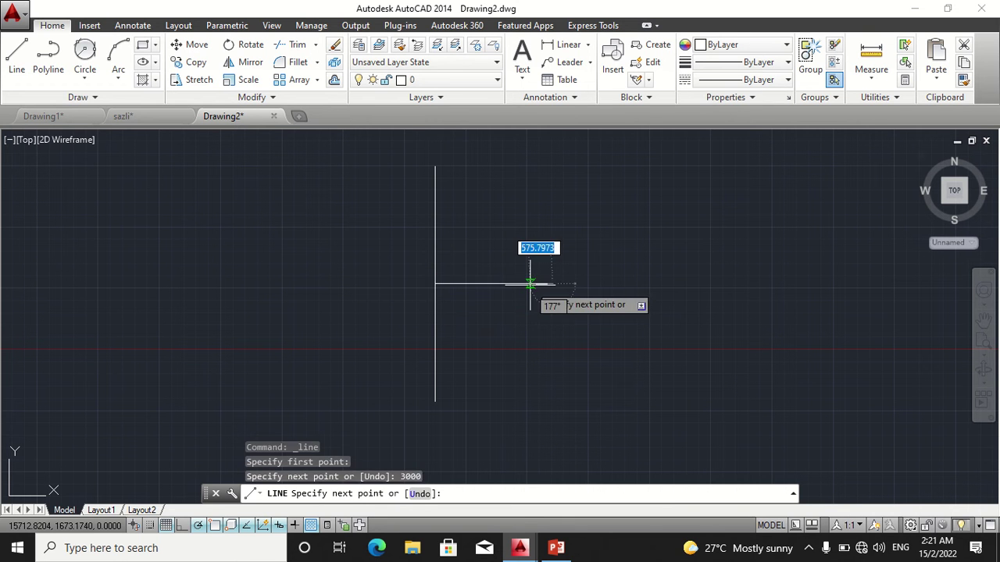
key(Escape)
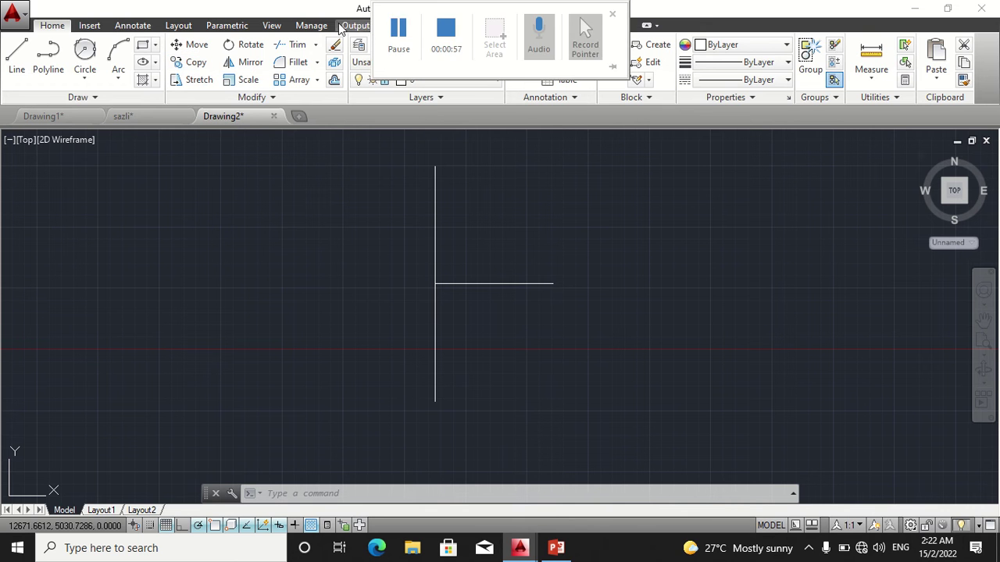
click(395, 31)
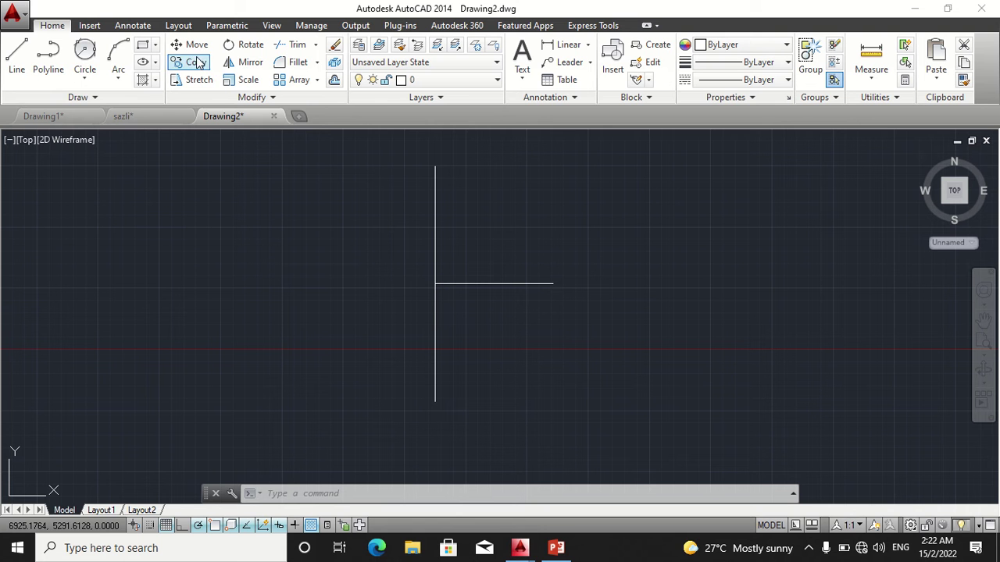
Select the upper vertical centreline segment to be copied.
click(435, 232)
right_click(441, 176)
click(461, 176)
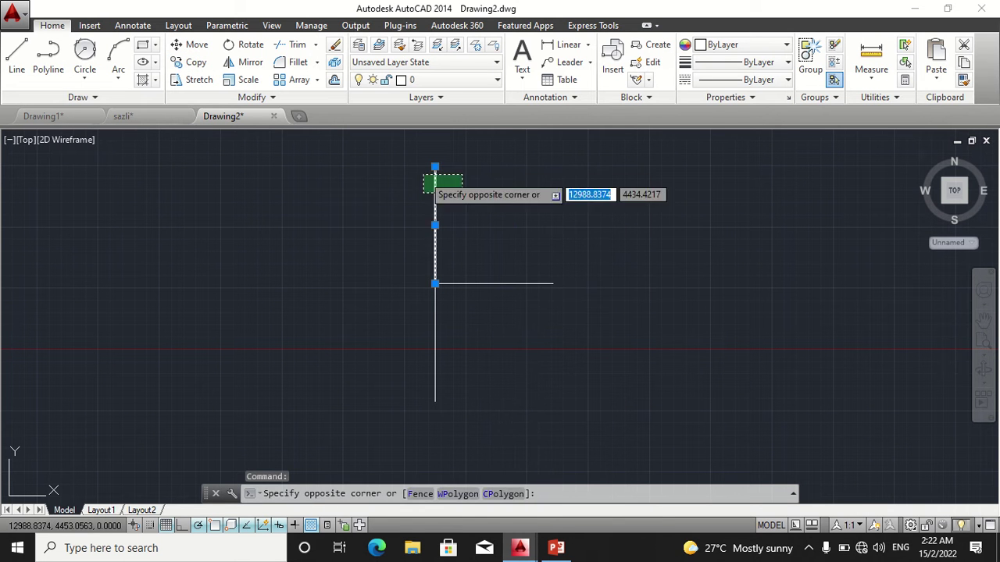
click(406, 173)
key(Escape)
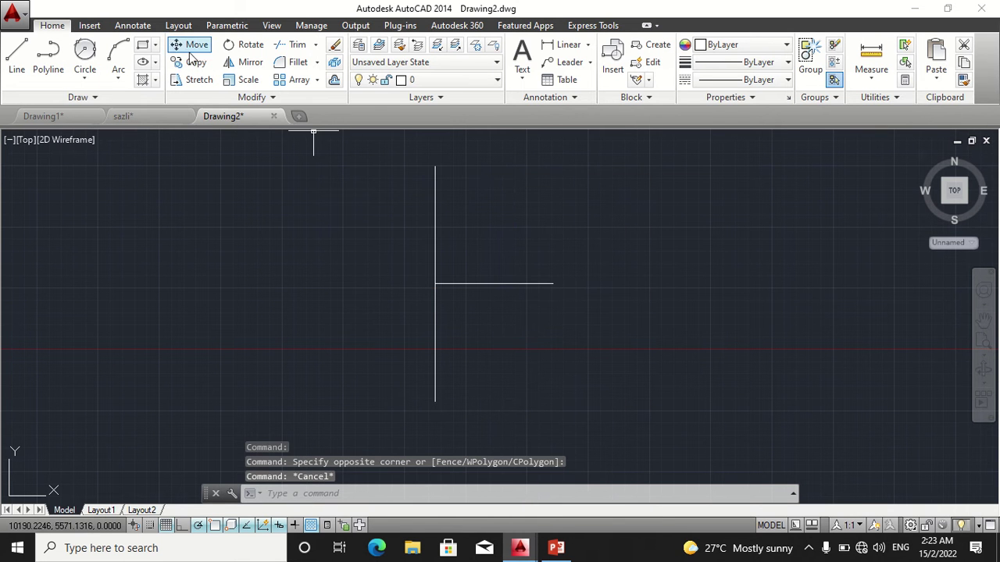
click(196, 62)
click(435, 245)
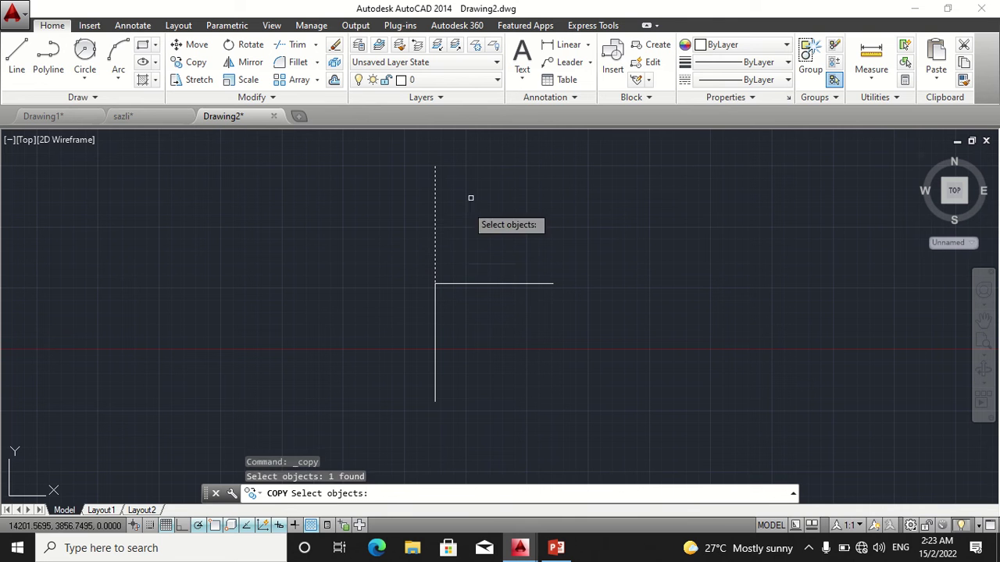
key(Return)
Place copies of it 550 units to the right and 550 units to the left.
click(436, 240)
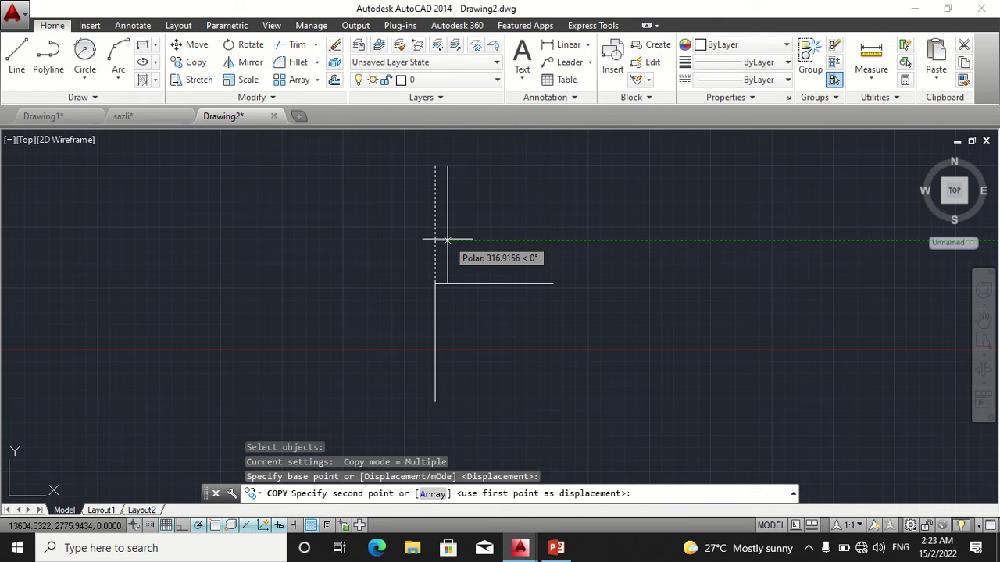
text(550)
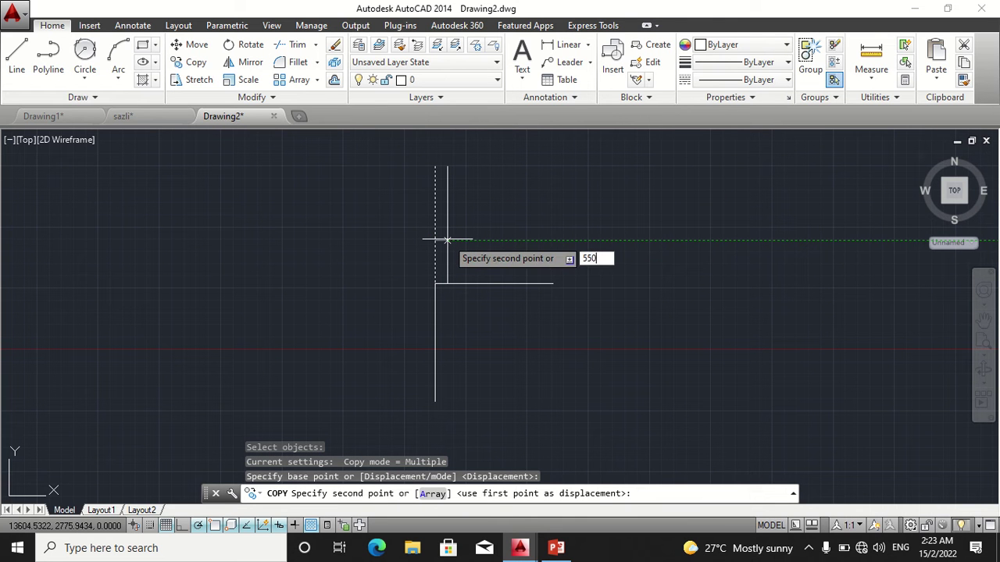
key(Return)
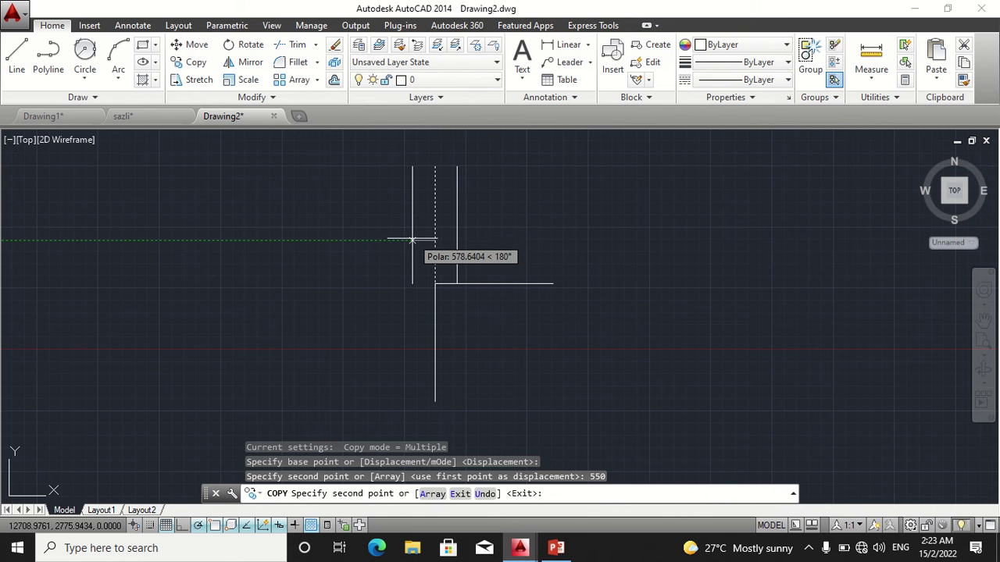
text(550)
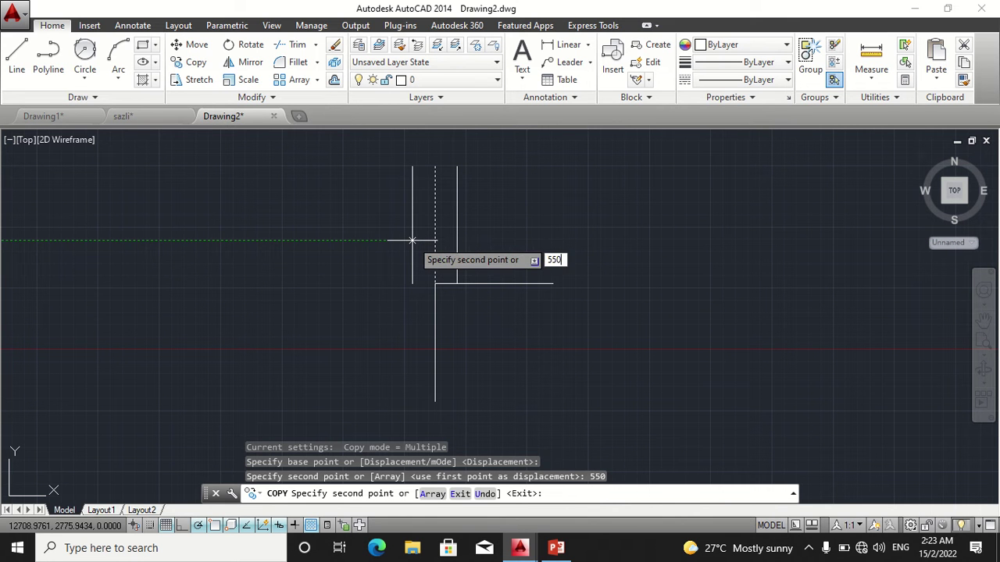
key(Return)
key(Escape)
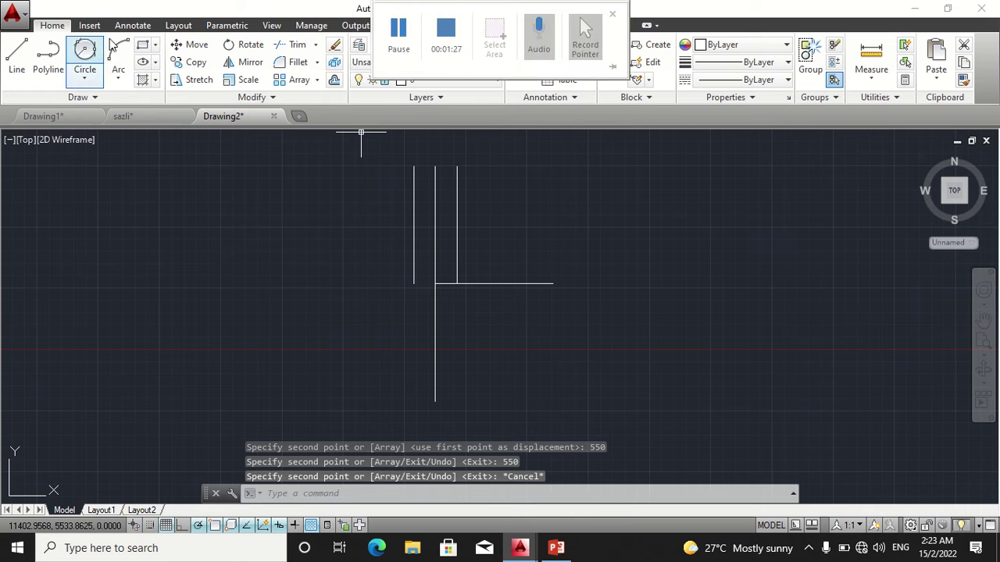
Copy the lower vertical centreline segment 475 units to the right and 475 units to the left.
click(196, 62)
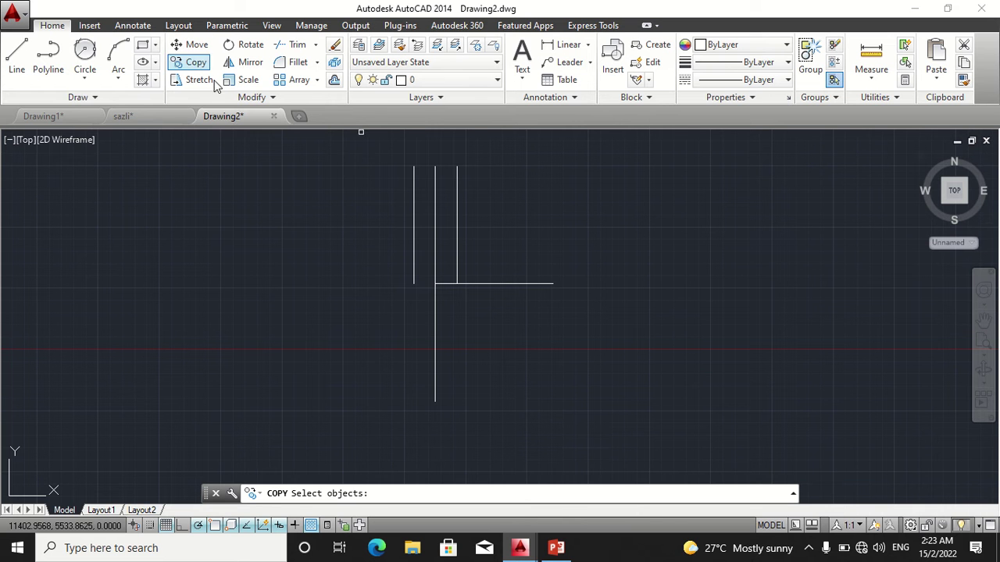
click(435, 330)
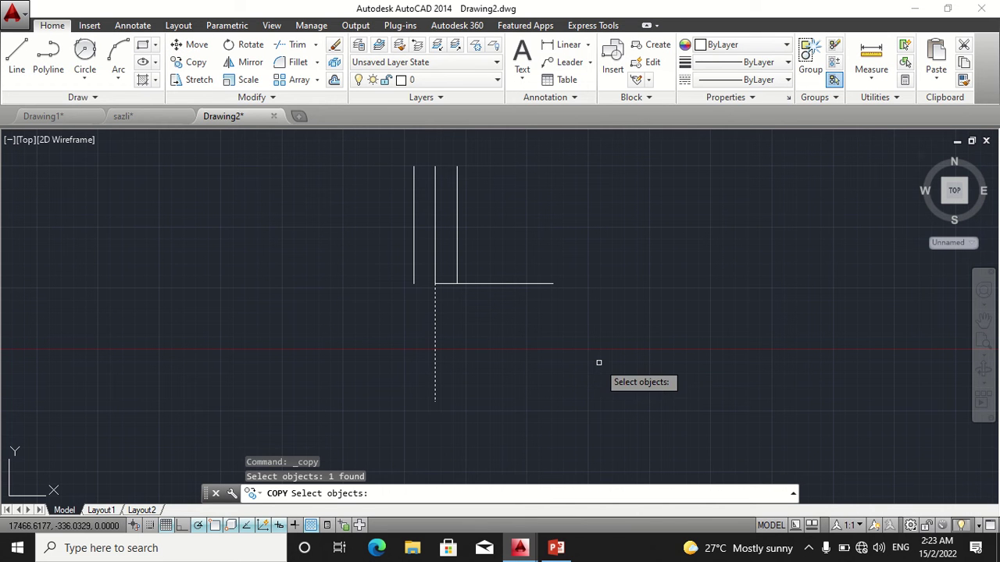
key(Return)
click(435, 344)
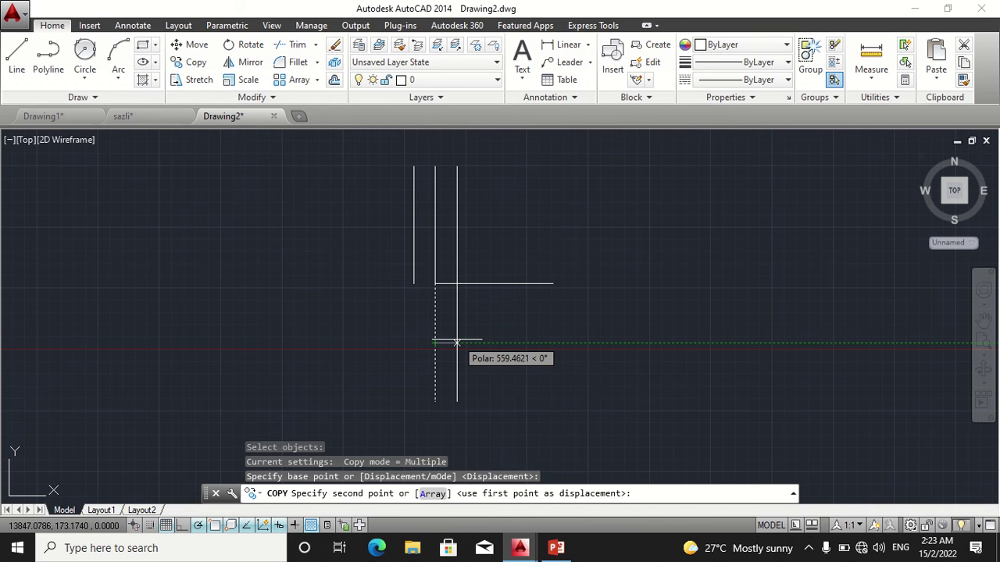
text(47)
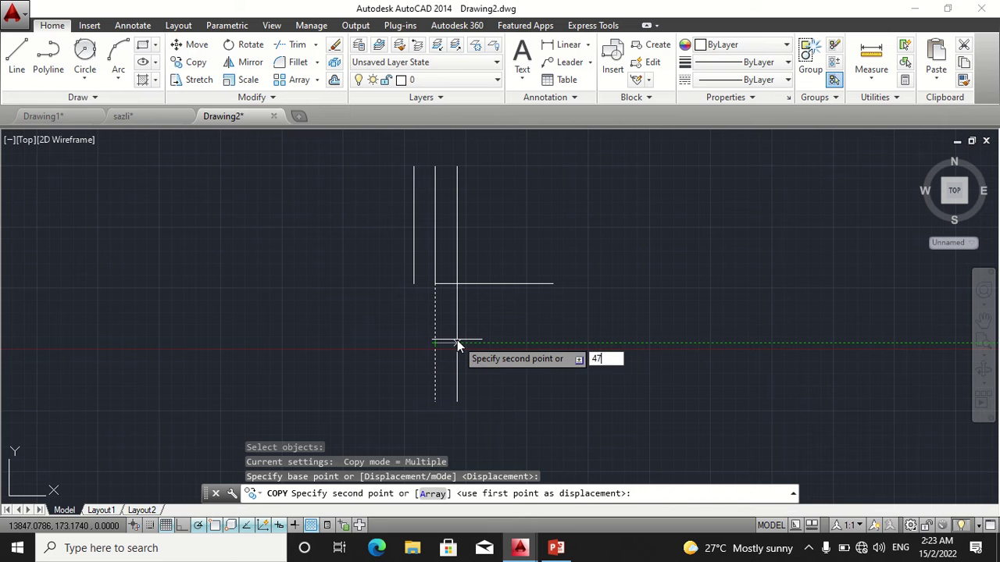
text(5)
key(Return)
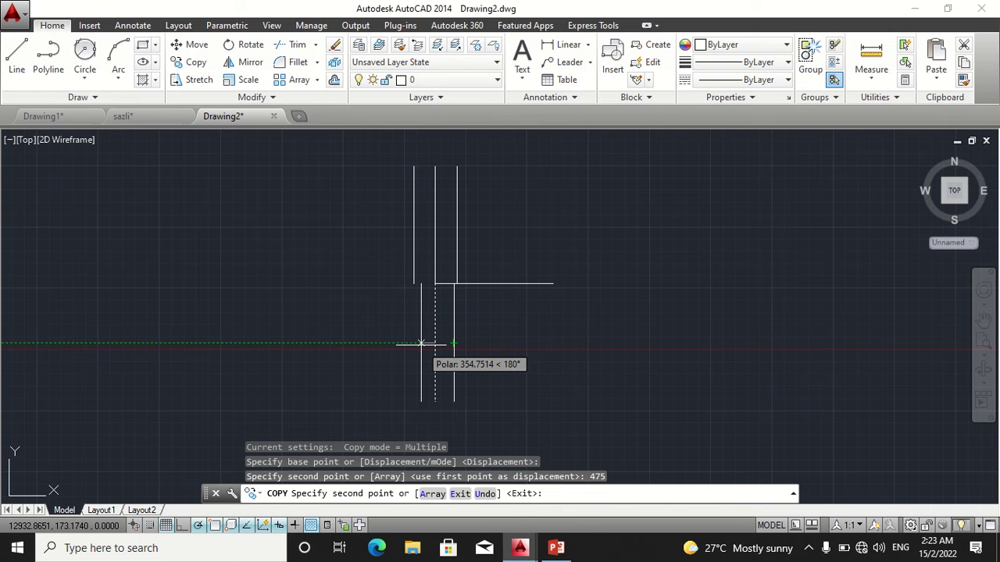
text(475)
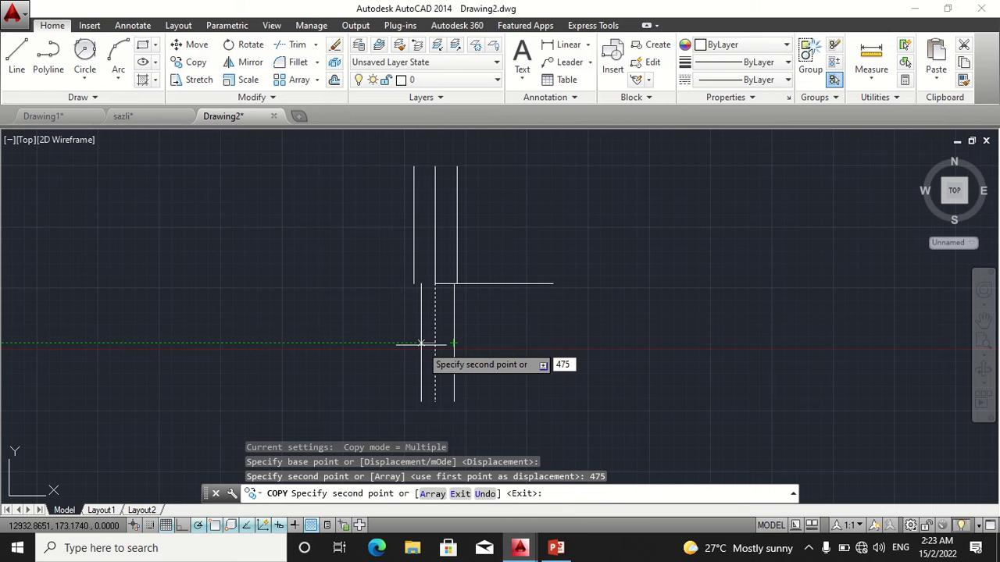
key(Return)
key(Escape)
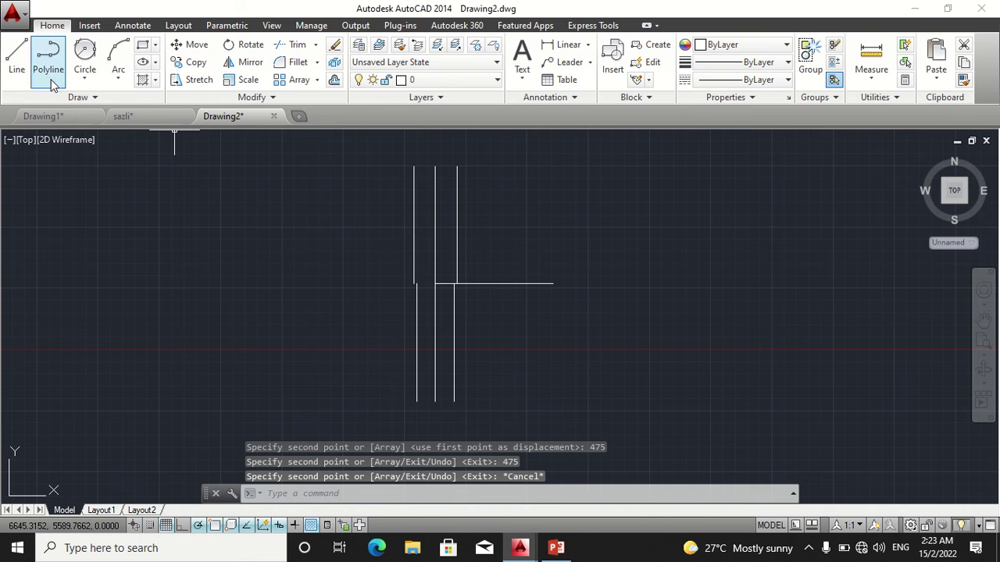
Copy the horizontal side-road centreline 475 units above it and 475 units below it.
click(194, 63)
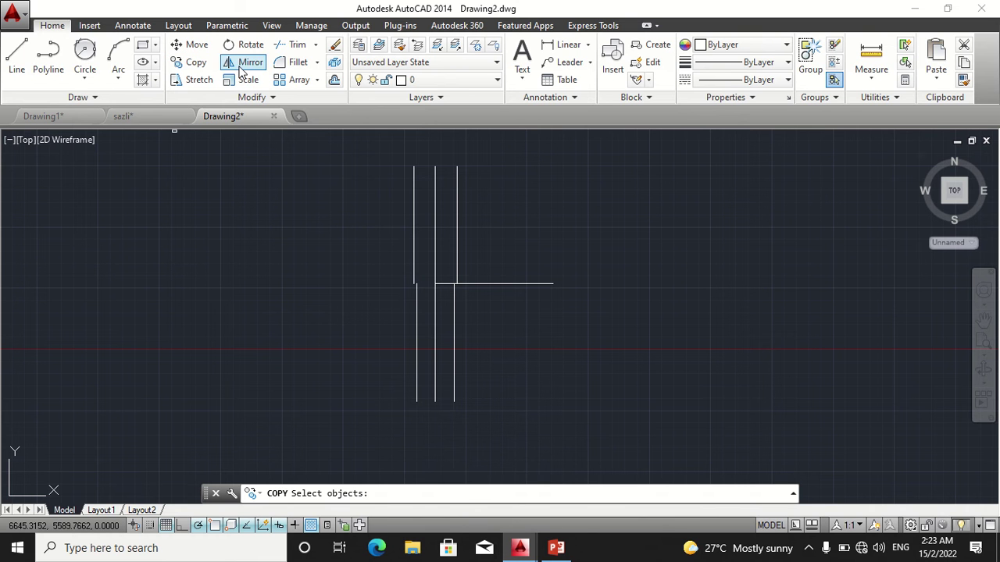
click(508, 284)
key(Return)
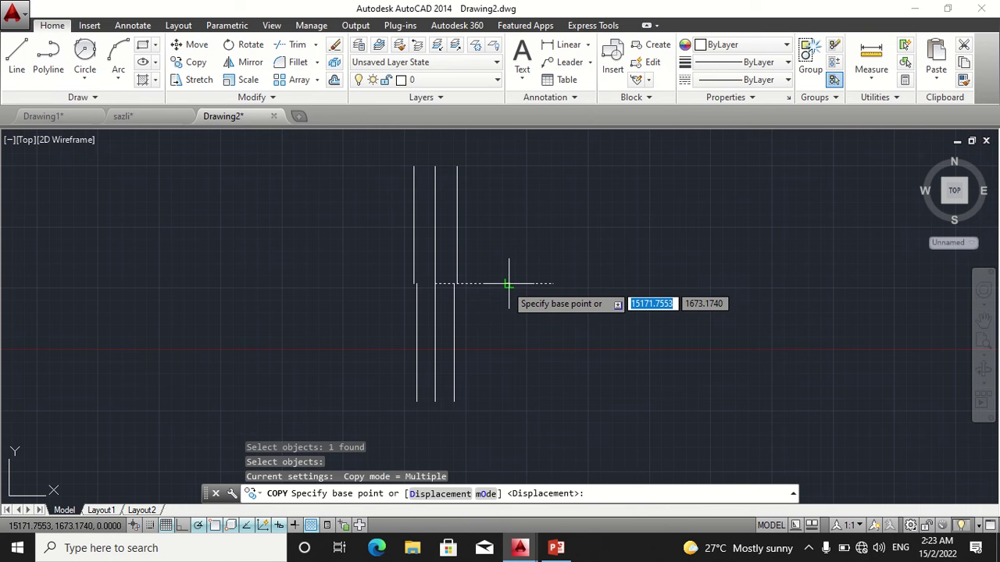
click(508, 284)
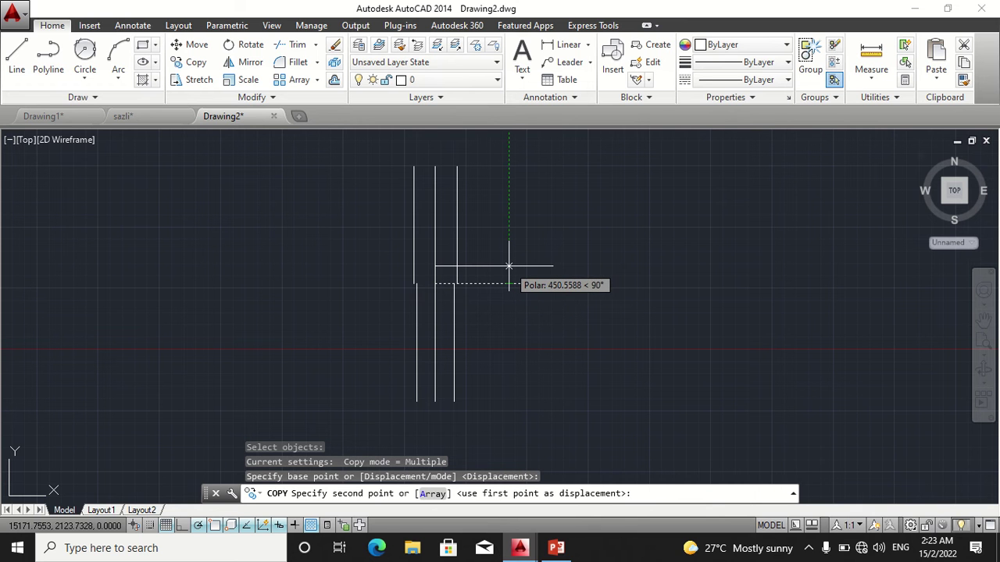
text(475)
key(Return)
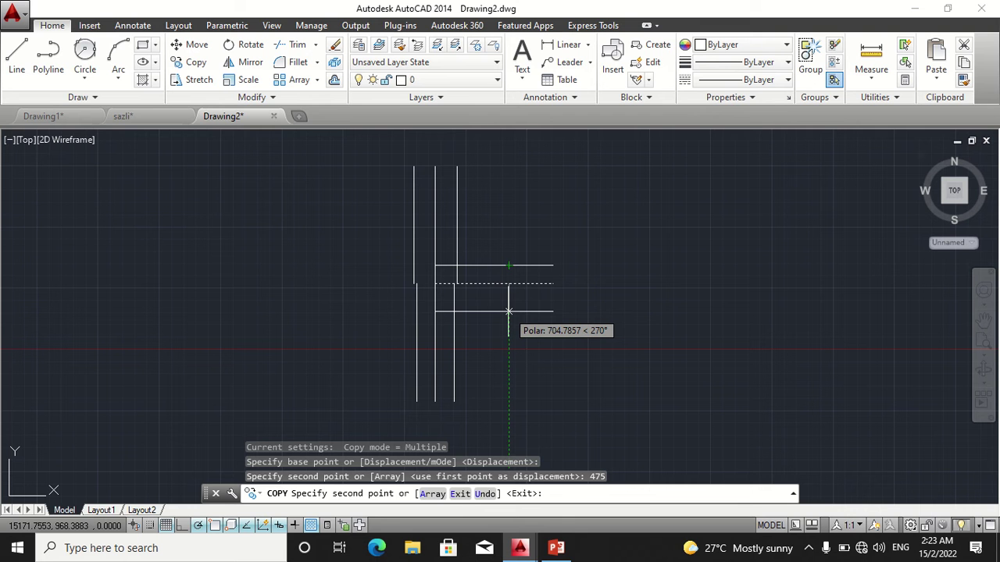
text(475)
key(Return)
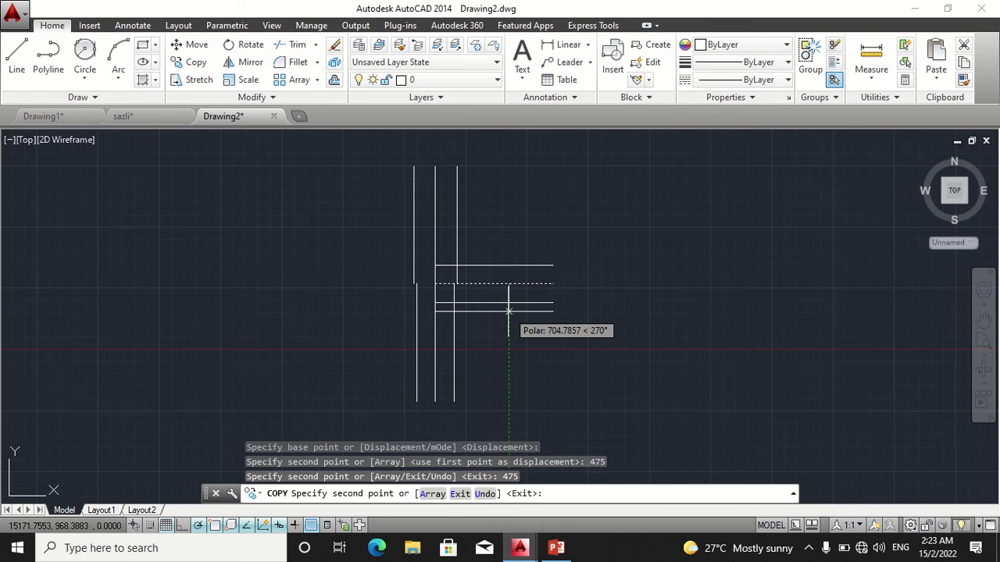
key(Escape)
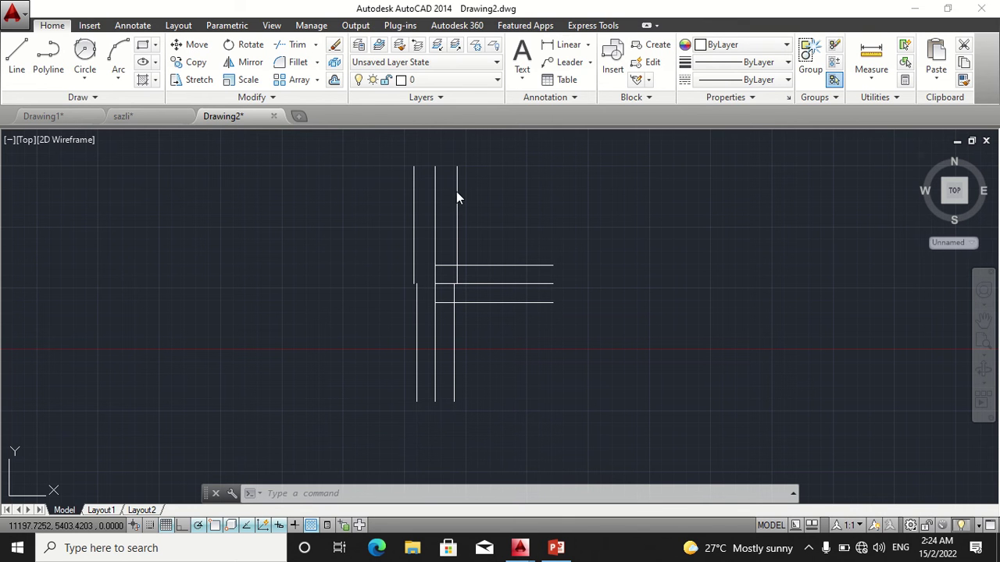
Select the main-road and side-road centrelines and set their colour to Red.
click(435, 203)
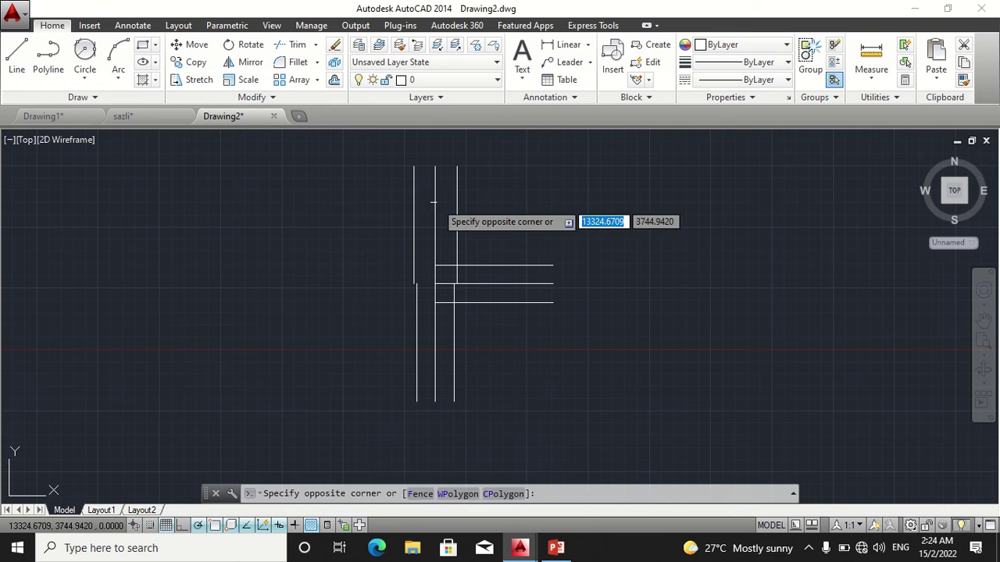
click(435, 202)
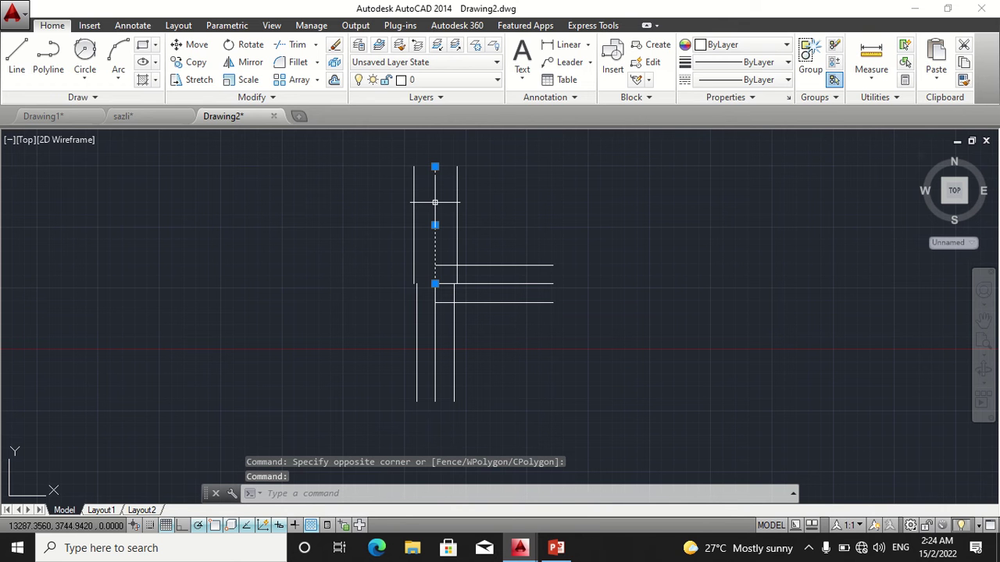
click(478, 283)
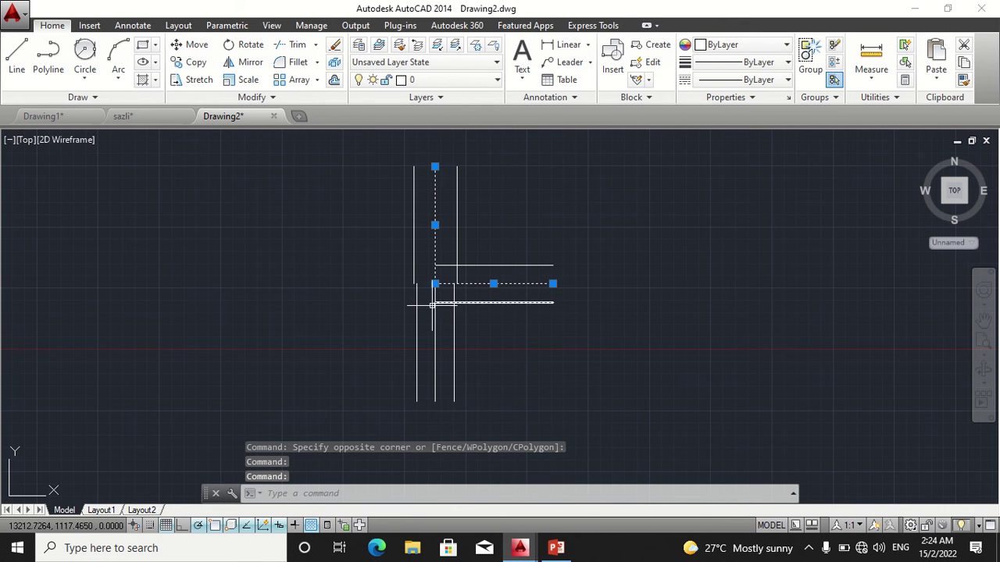
click(746, 45)
click(729, 99)
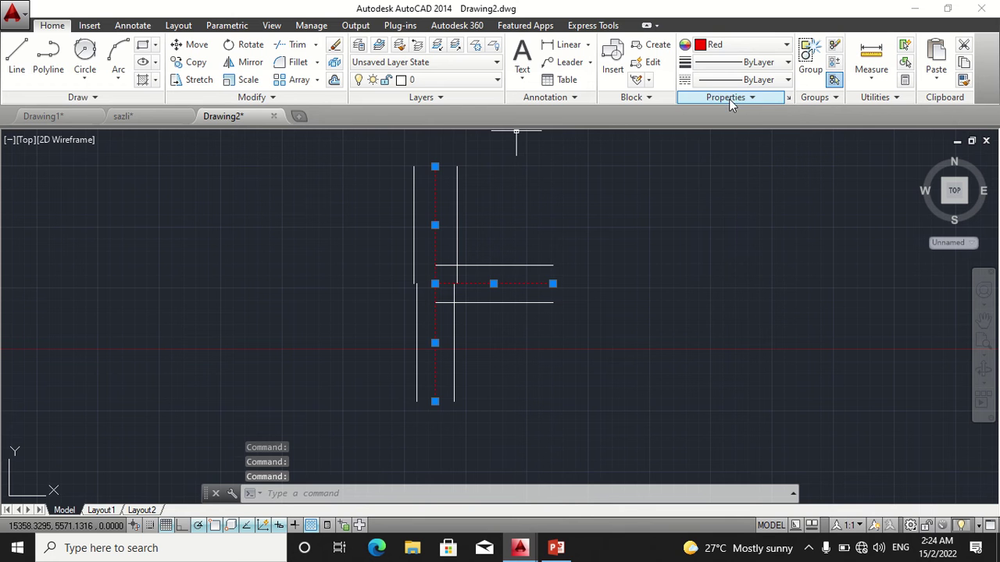
key(Escape)
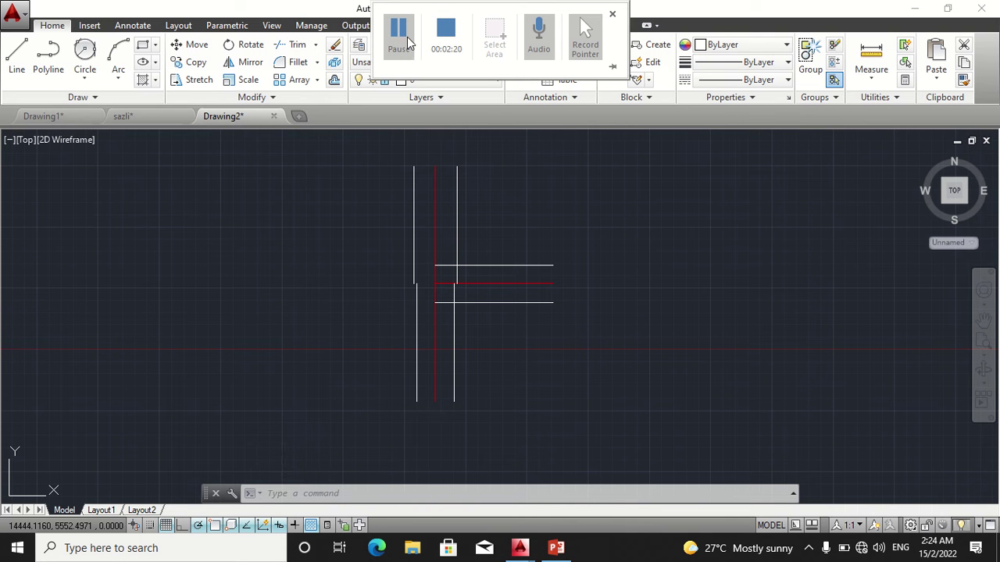
Draw a Tan, Tan, Radius circle of radius 713 touching the main road's right edge and side road's upper edge.
click(86, 83)
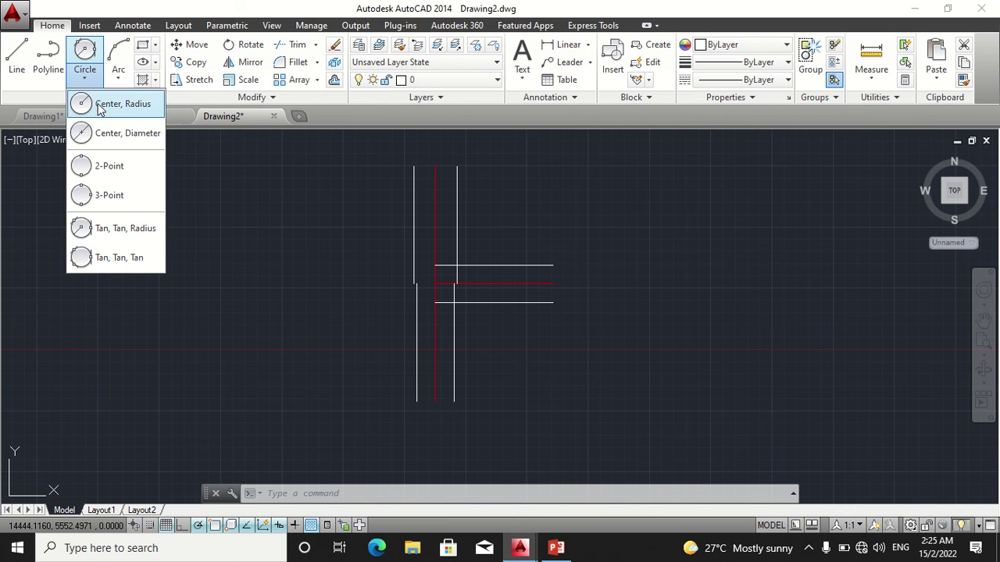
click(125, 225)
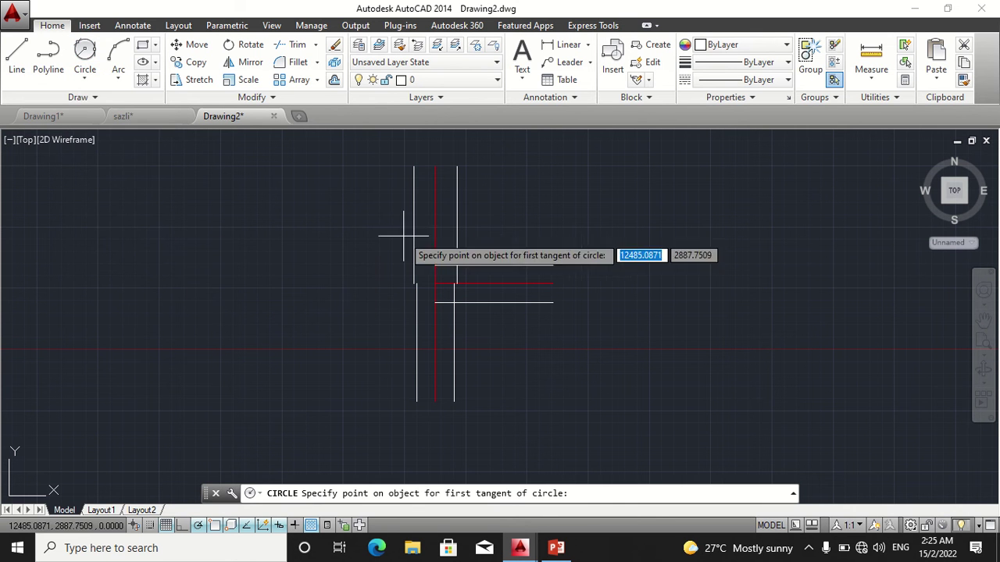
click(458, 234)
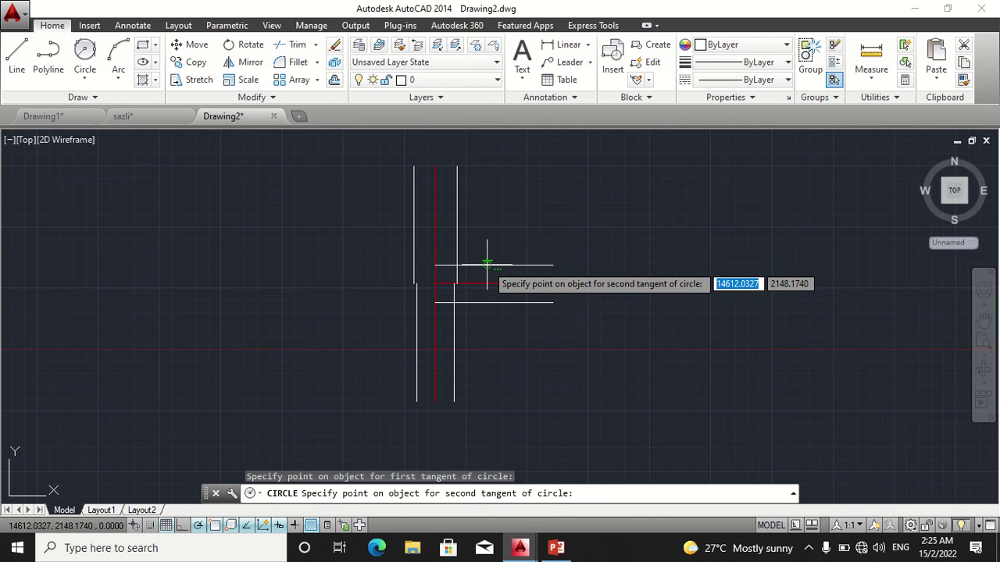
click(486, 266)
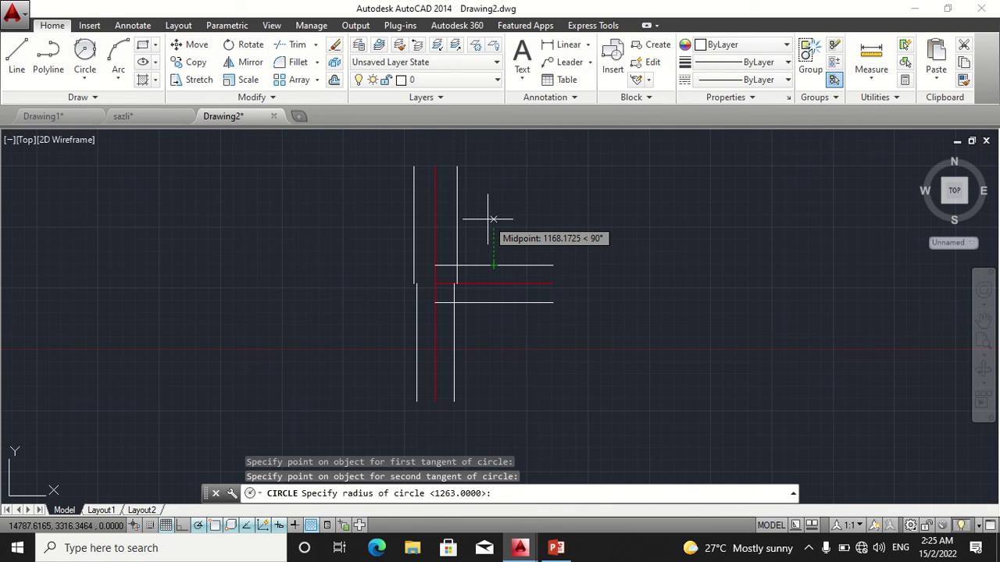
text(71)
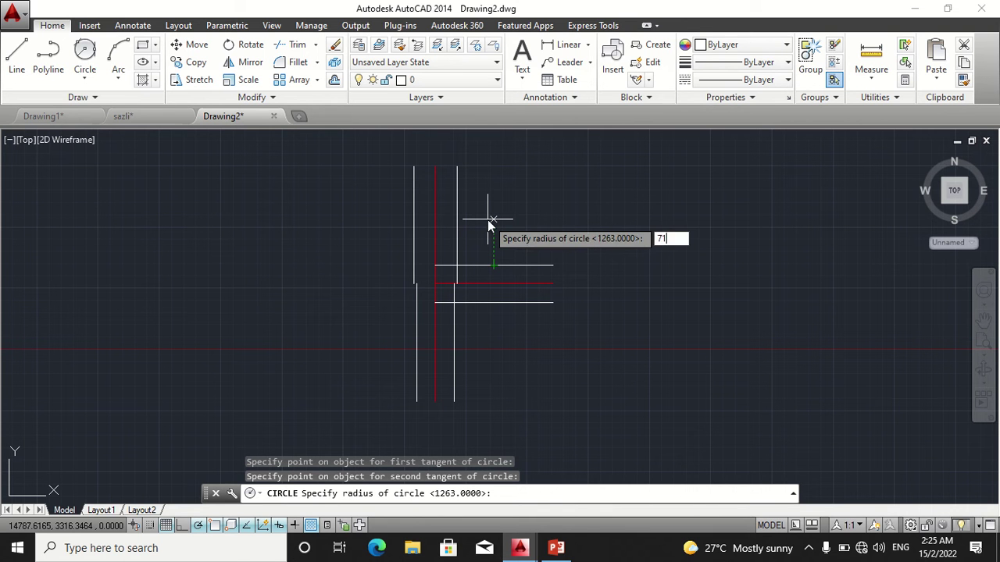
text(3)
key(Return)
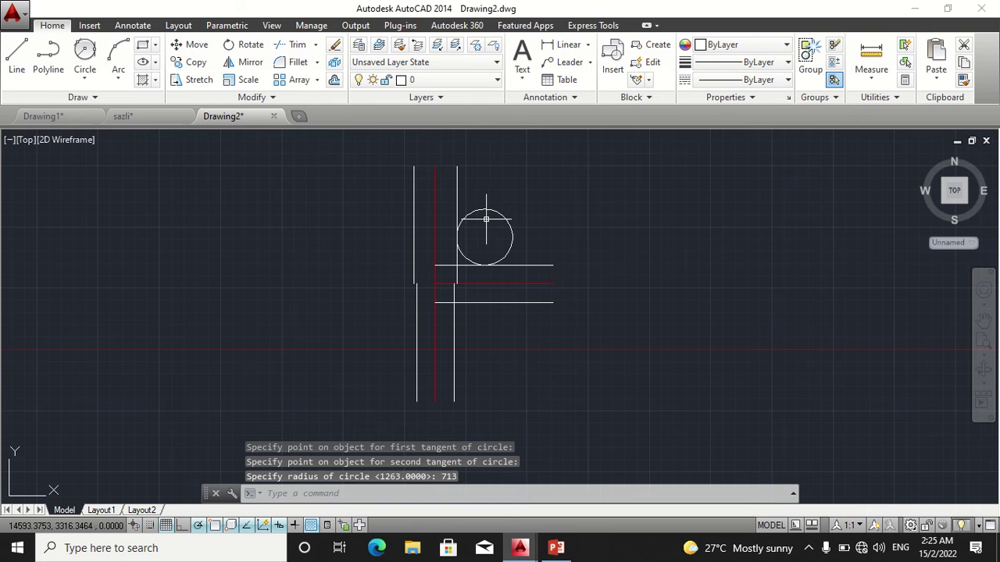
key(Escape)
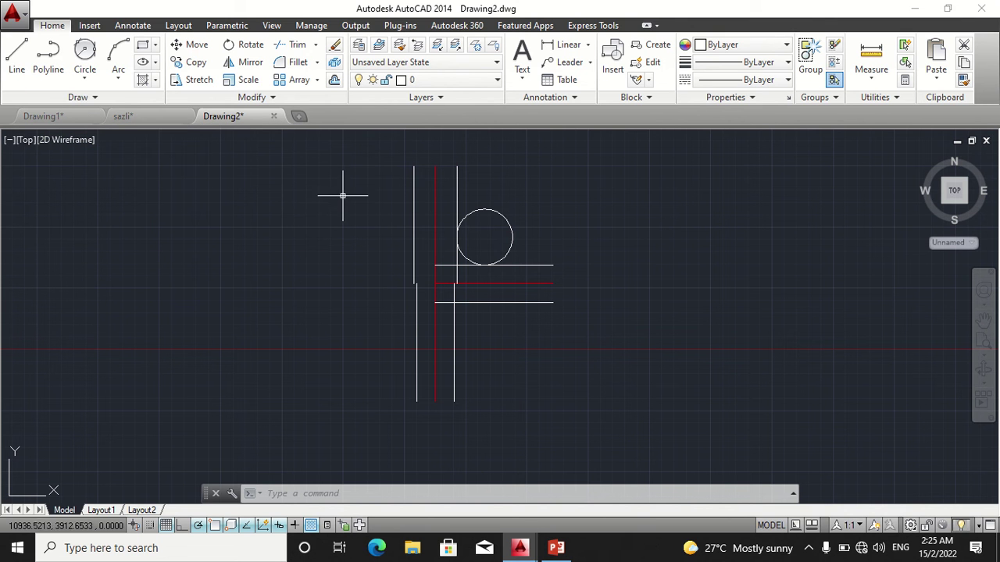
Draw lines from the circle's bottom to the side road's lower edge and from its left side to the main road's left edge.
click(21, 69)
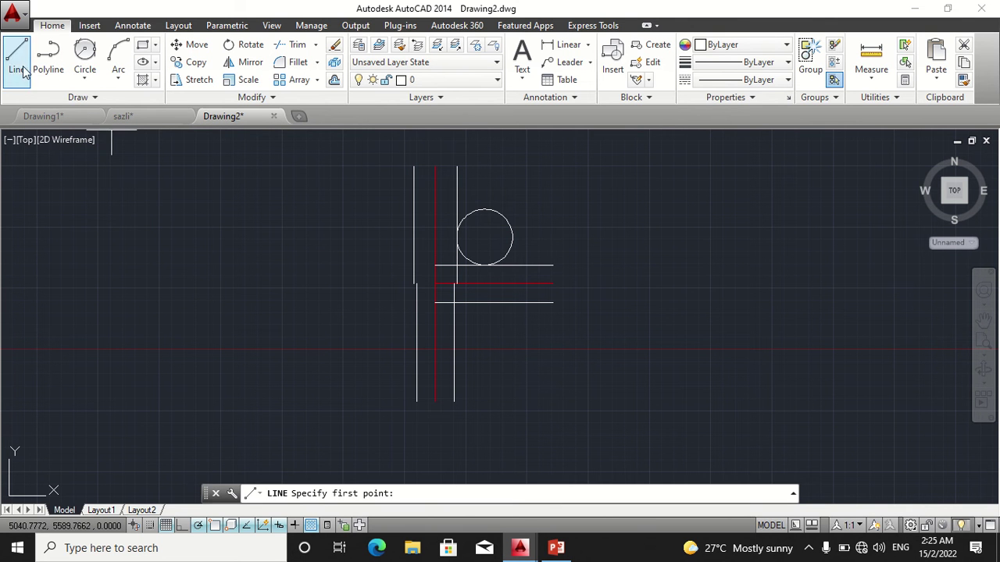
click(484, 266)
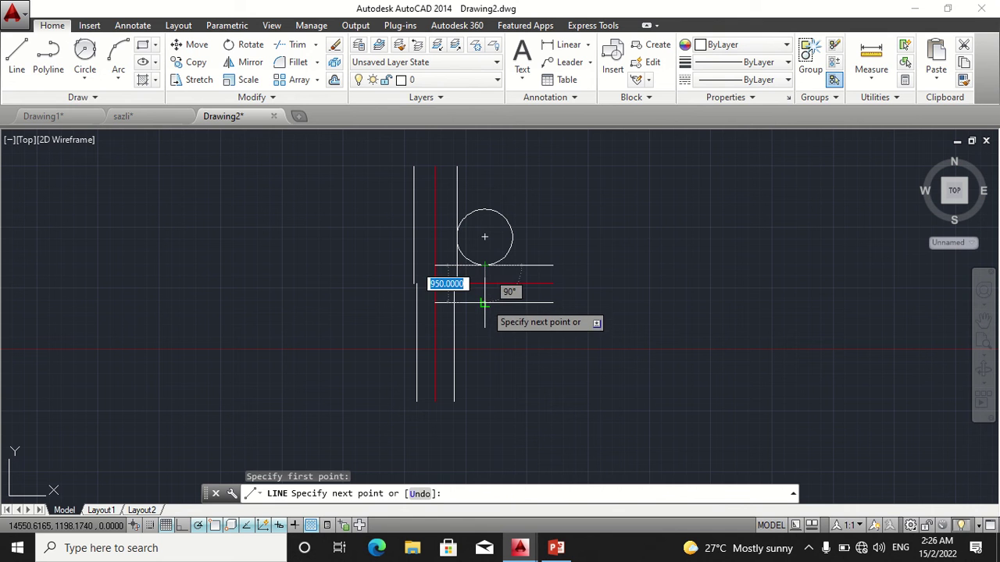
click(484, 303)
key(Escape)
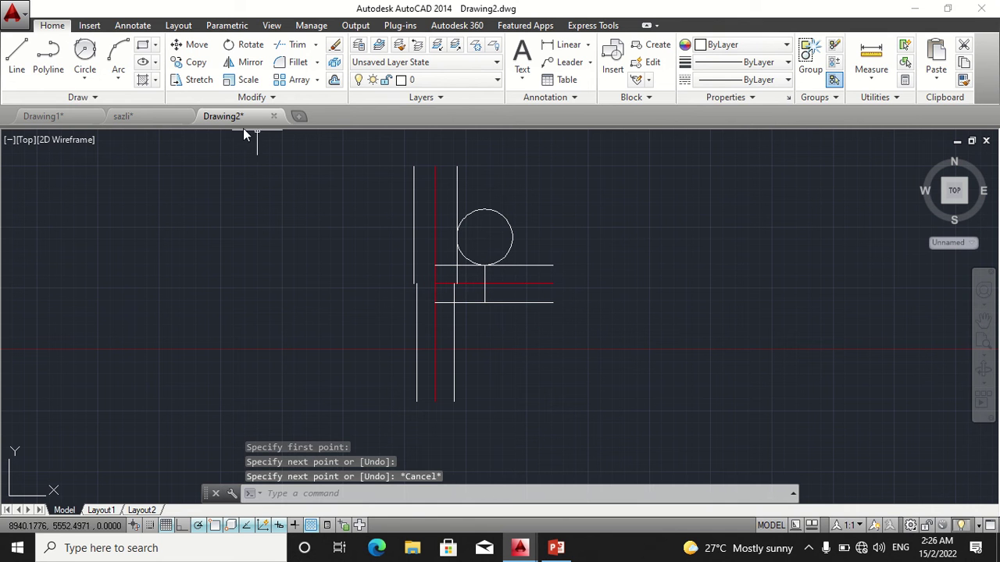
click(17, 59)
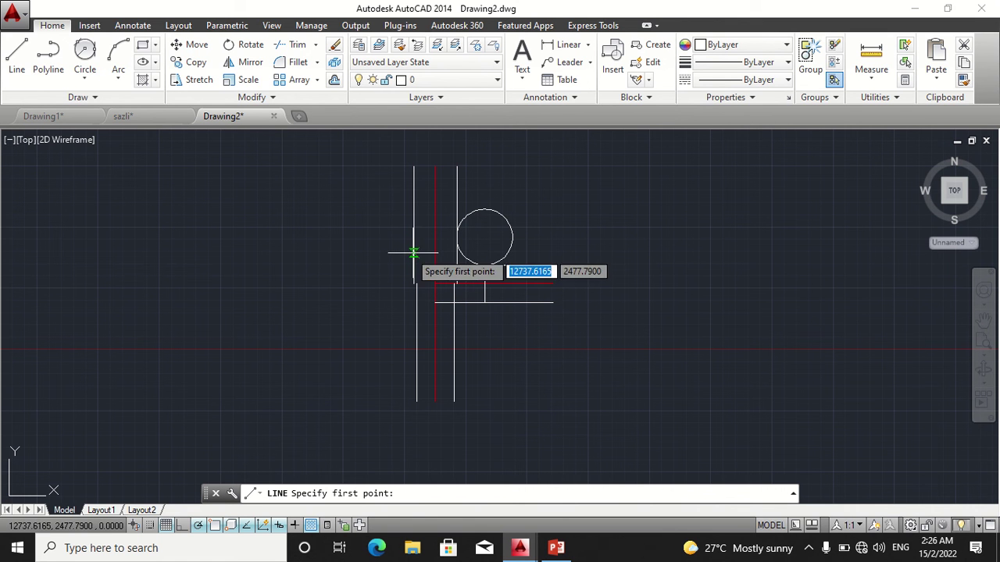
click(457, 236)
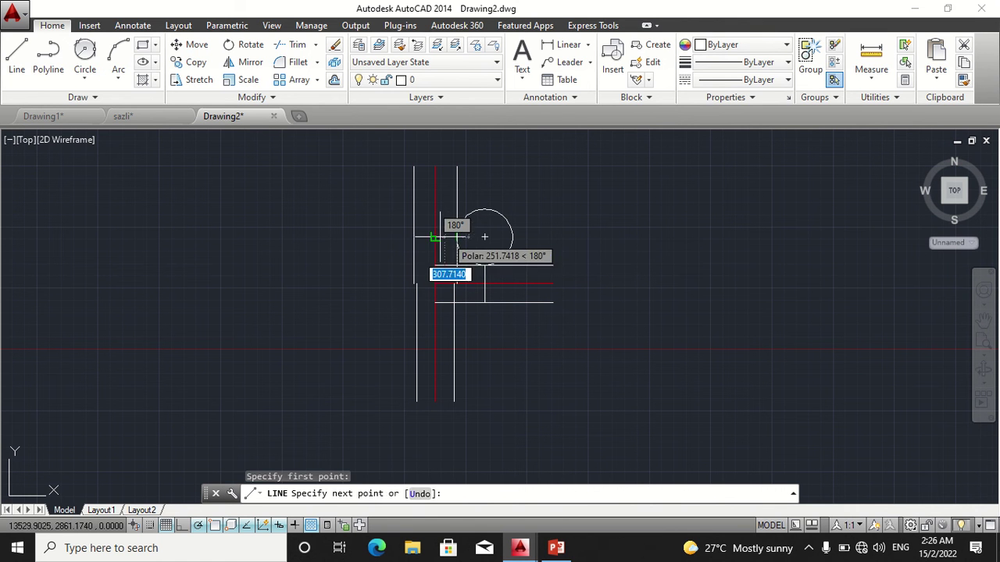
click(414, 236)
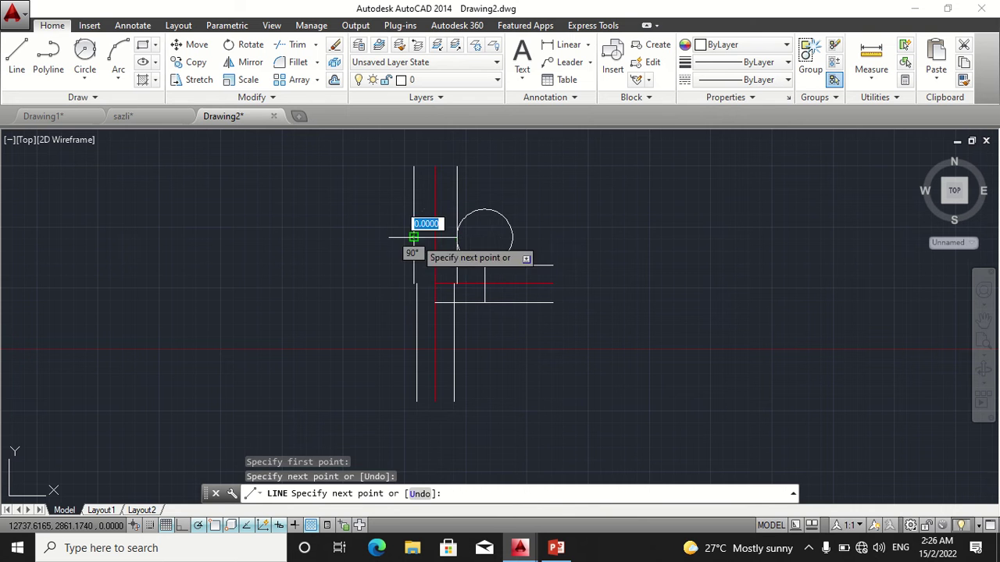
key(Escape)
mouse_move(652, 250)
middle_down()
mouse_move(509, 265)
mouse_move(538, 281)
middle_up()
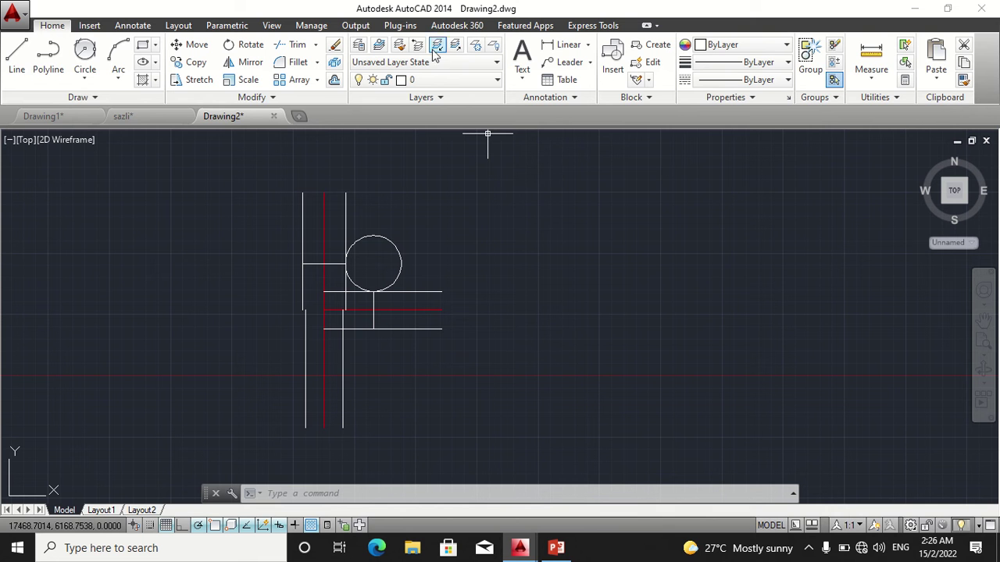
click(85, 82)
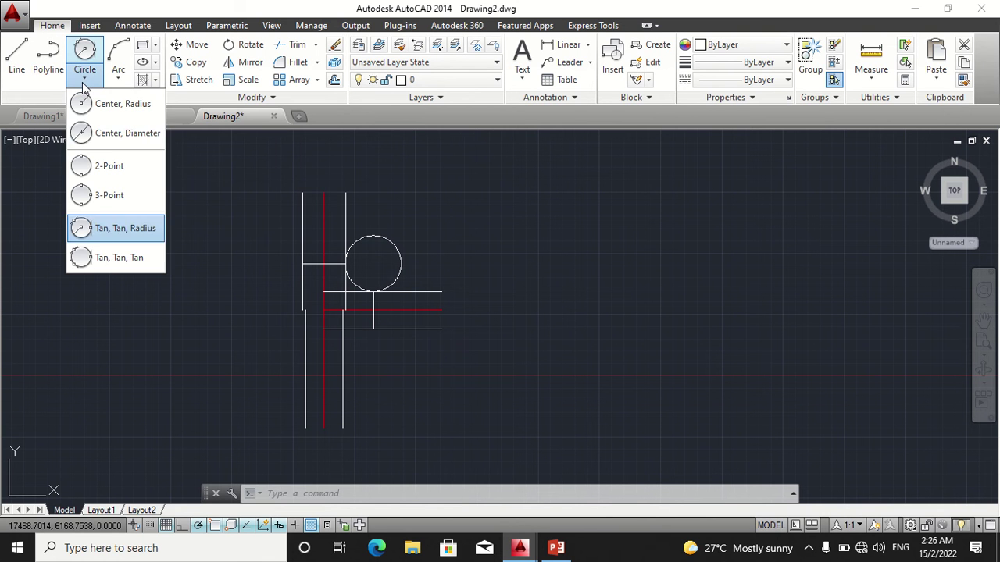
click(149, 229)
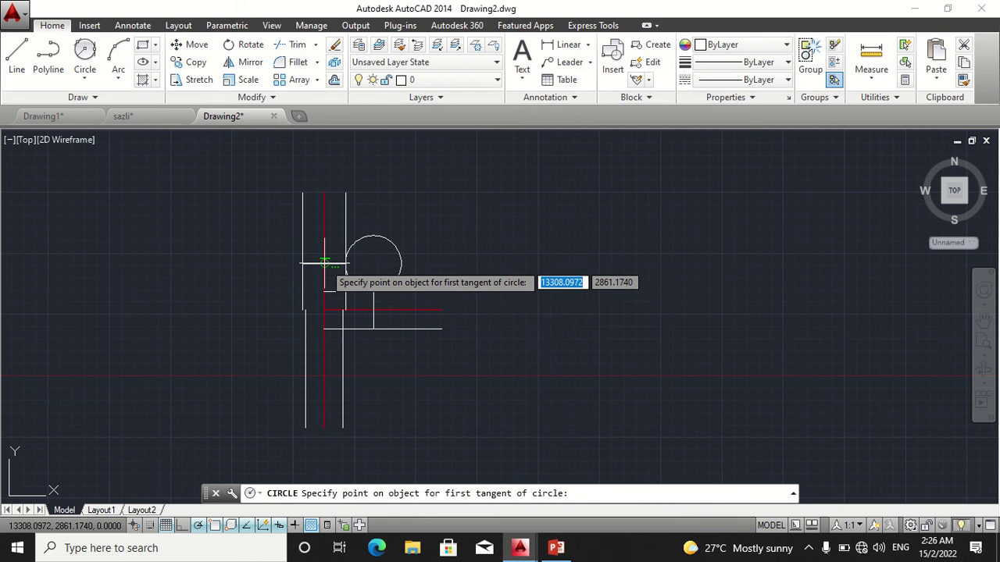
click(324, 262)
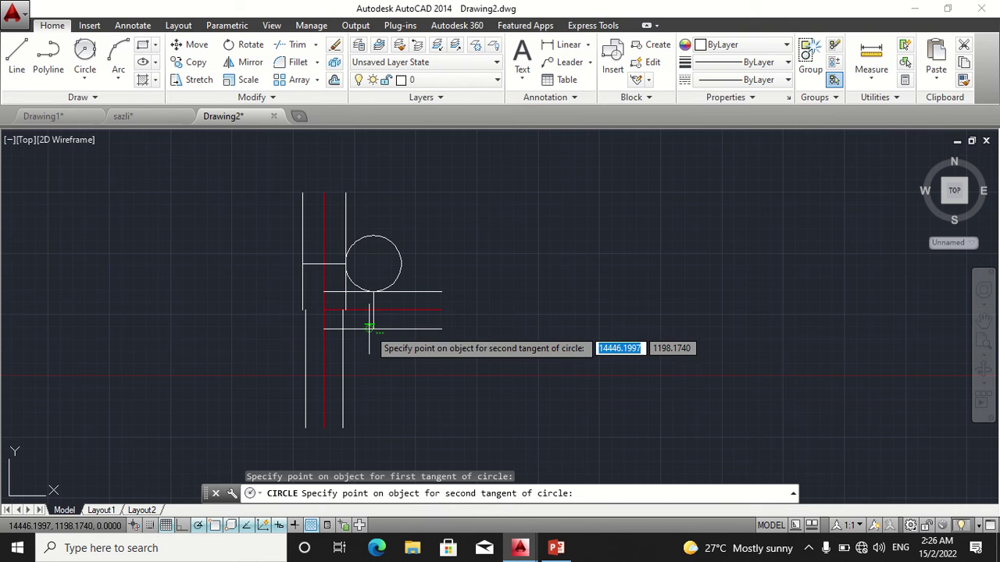
click(374, 328)
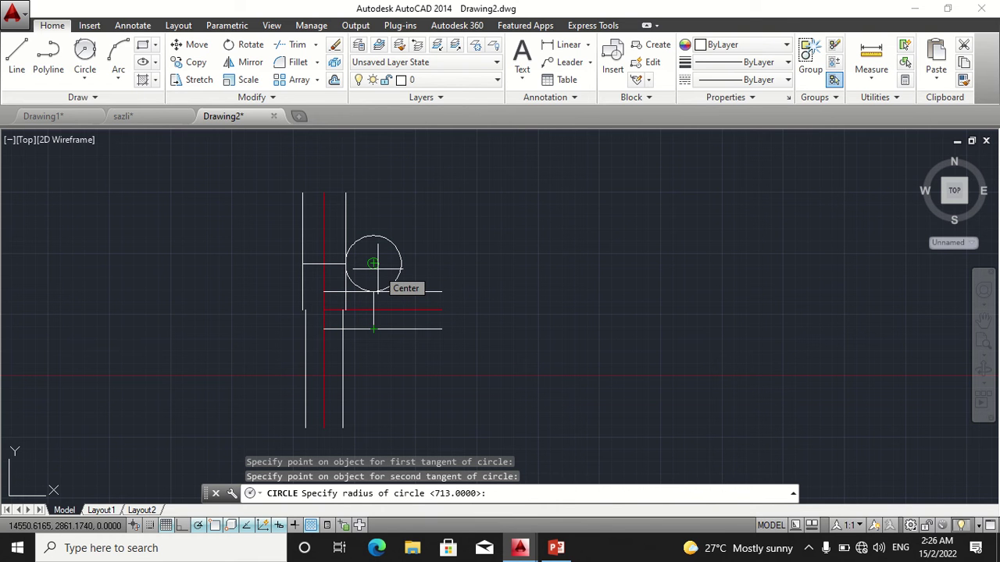
text(1263)
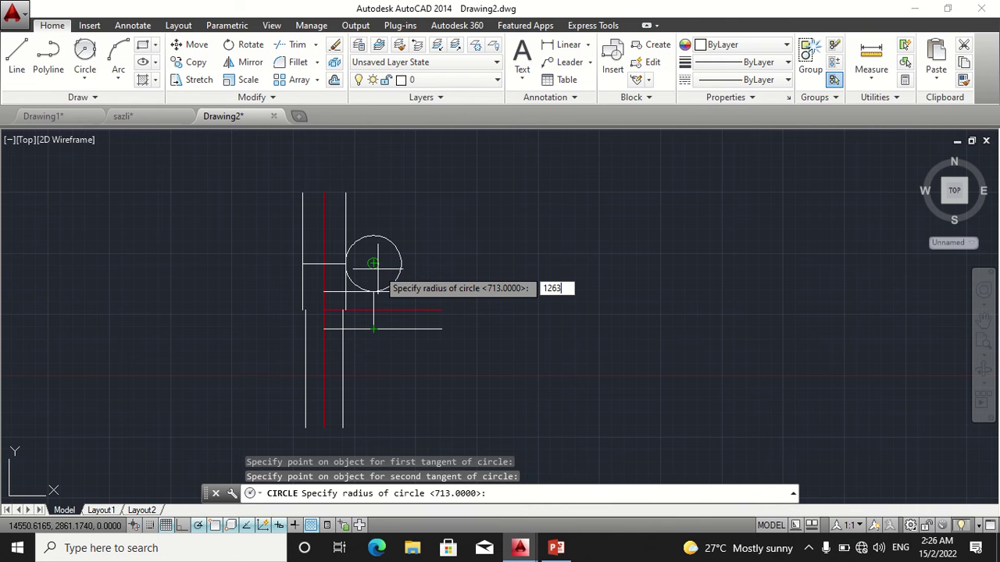
key(Return)
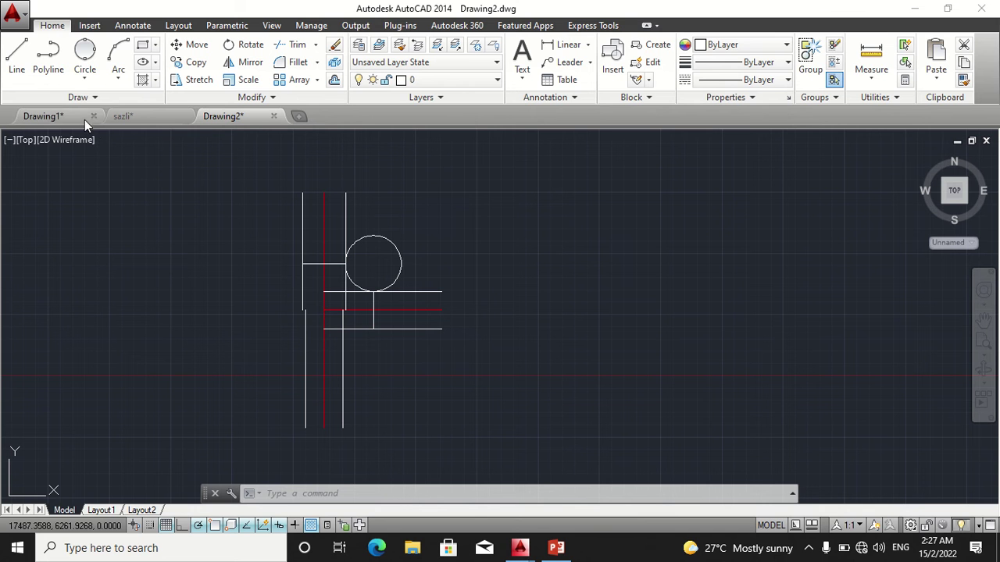
Draw a 3-point circle starting at the midpoint, through a second picked point, with 1263 entered for the third point.
click(86, 78)
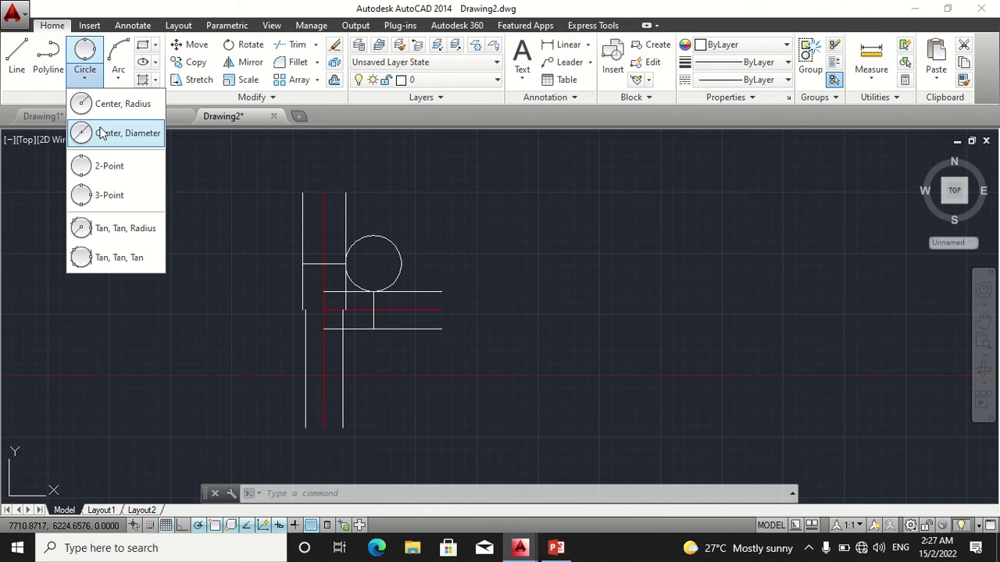
click(122, 194)
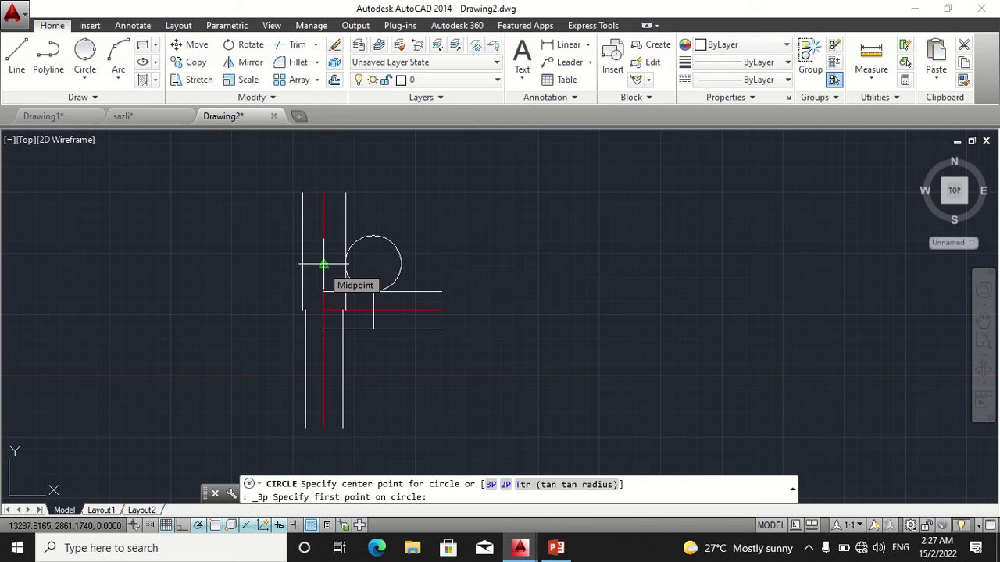
click(323, 264)
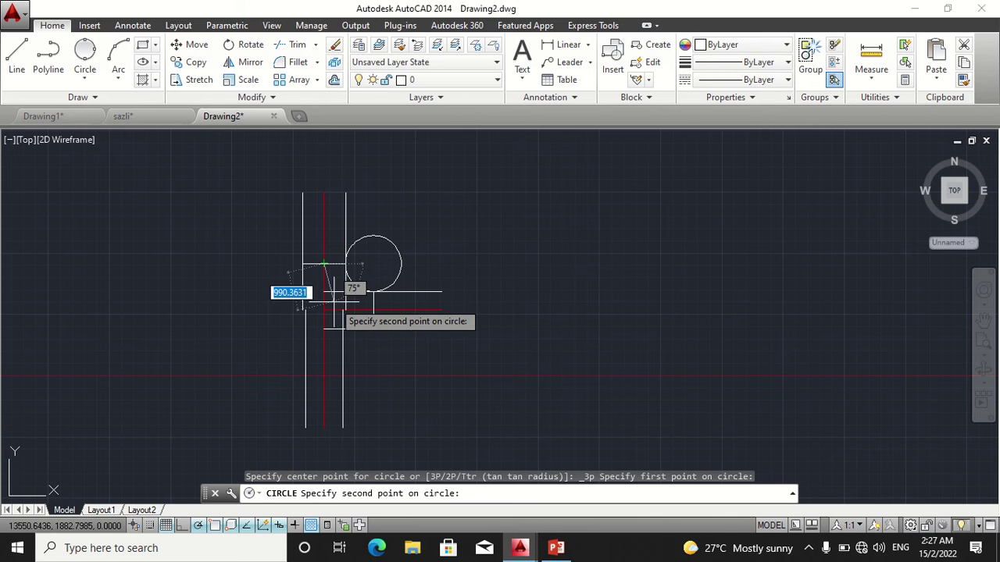
click(374, 328)
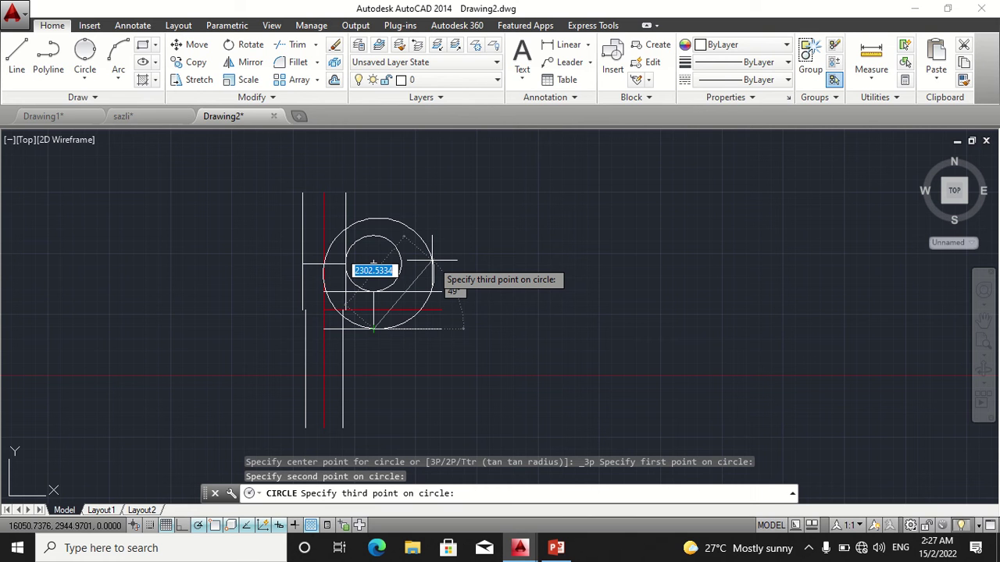
text(12)
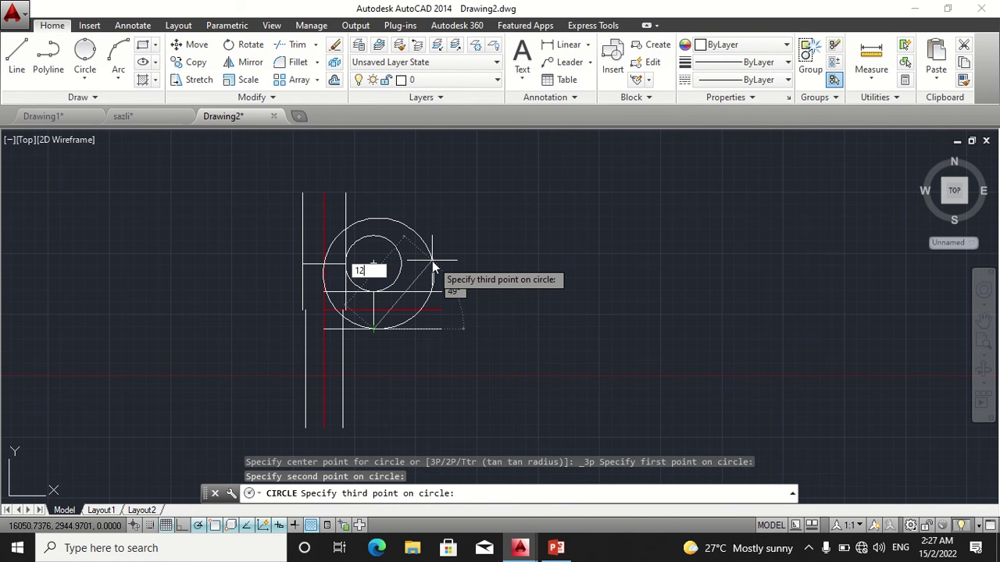
text(63)
key(Return)
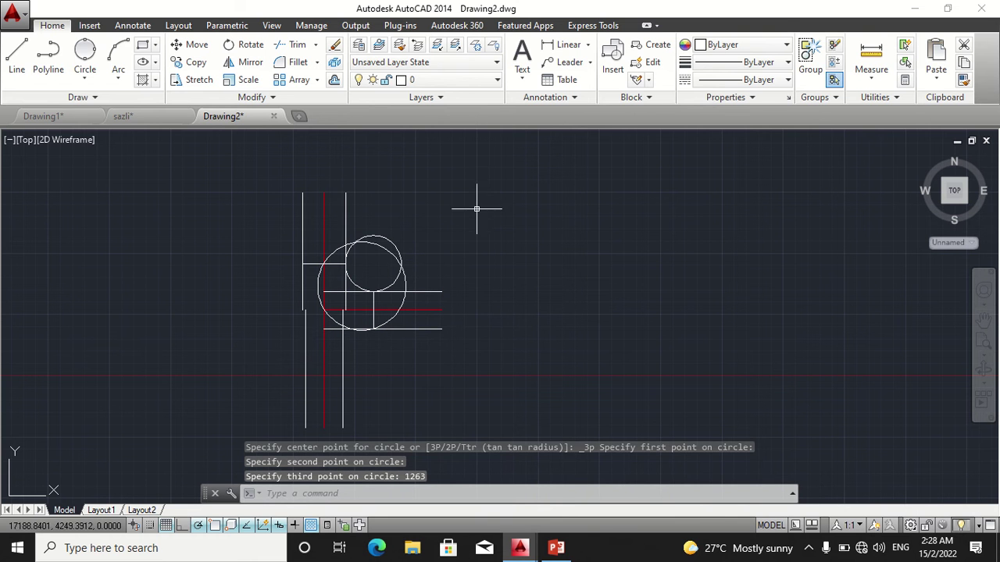
key(Escape)
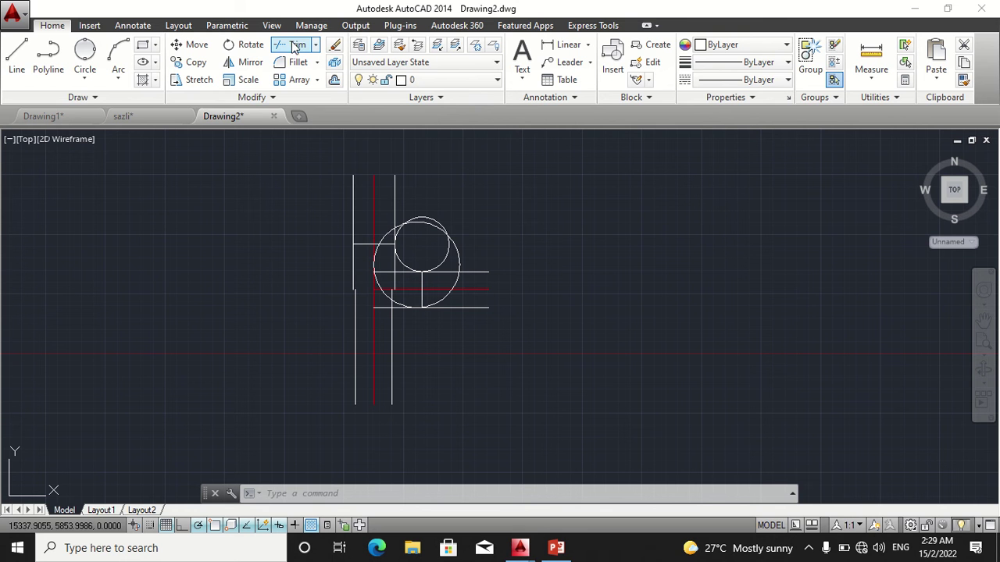
click(320, 148)
With all objects as cutting edges, trim the small circle's outer arcs and the large circle's upper arcs.
click(601, 451)
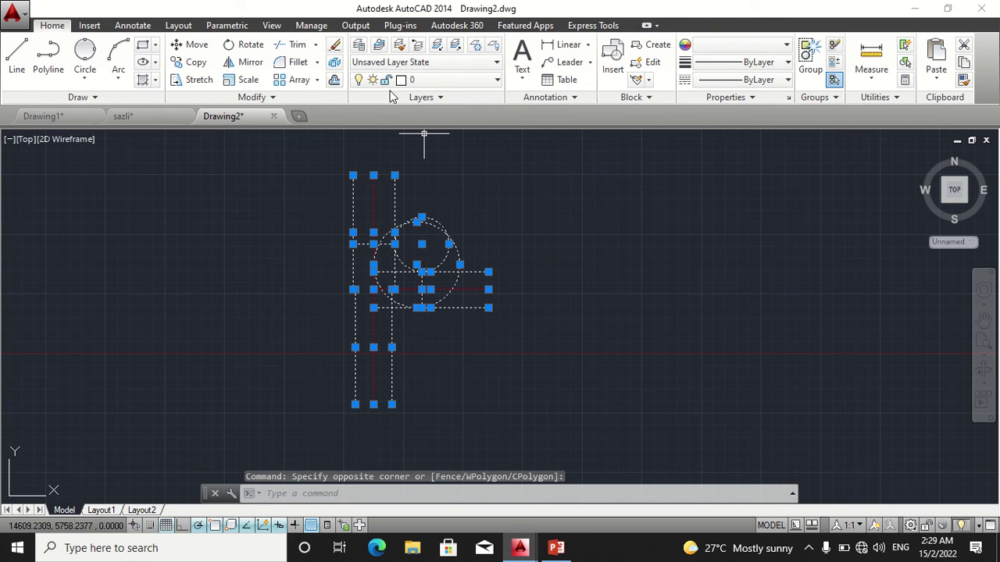
click(295, 47)
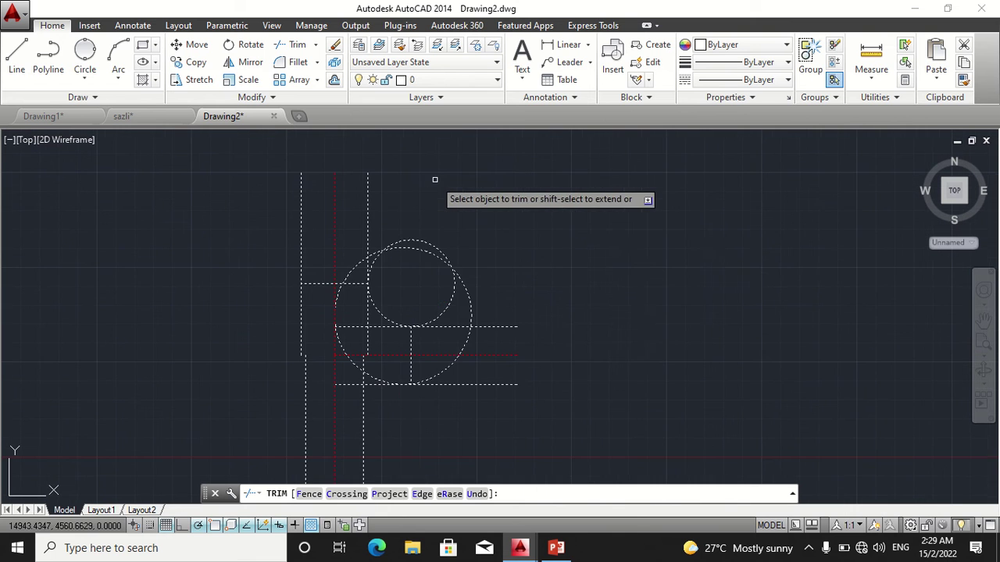
scroll(442, 285, up, 2)
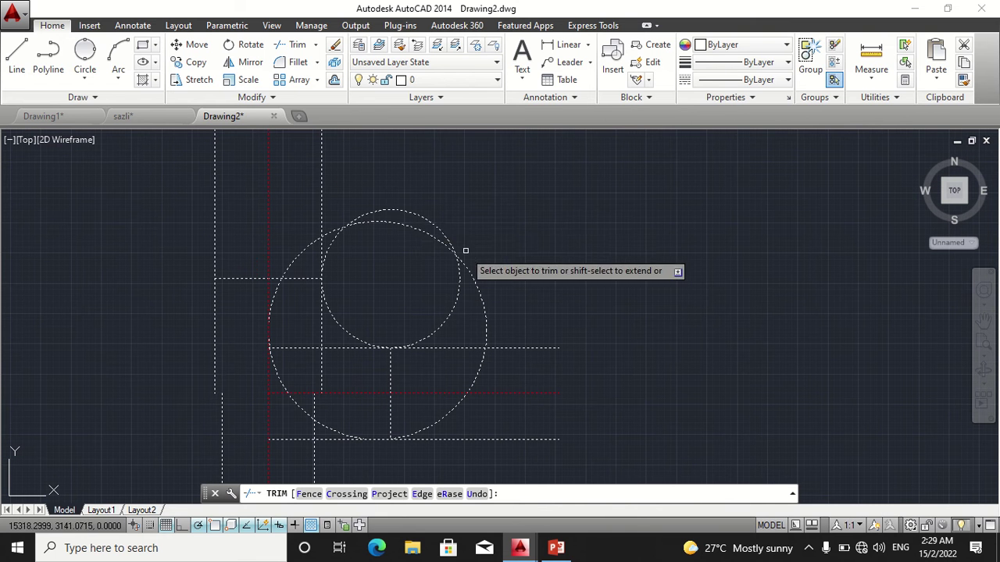
click(403, 210)
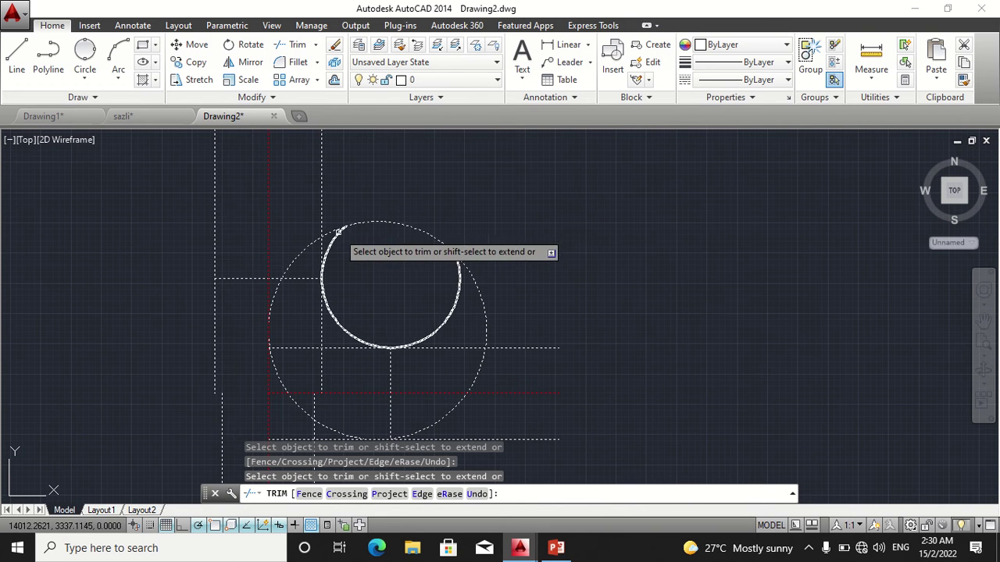
click(448, 315)
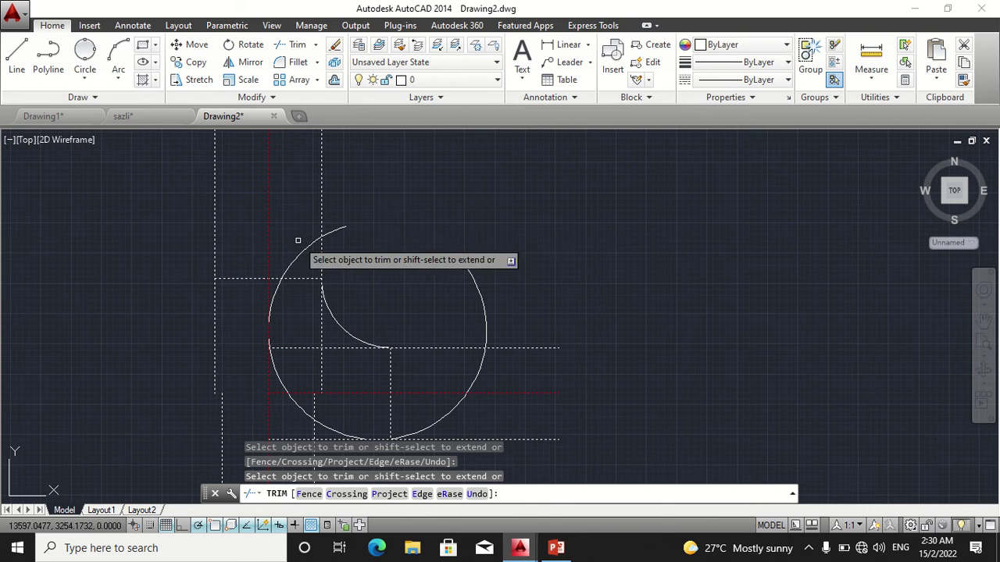
click(334, 228)
click(323, 239)
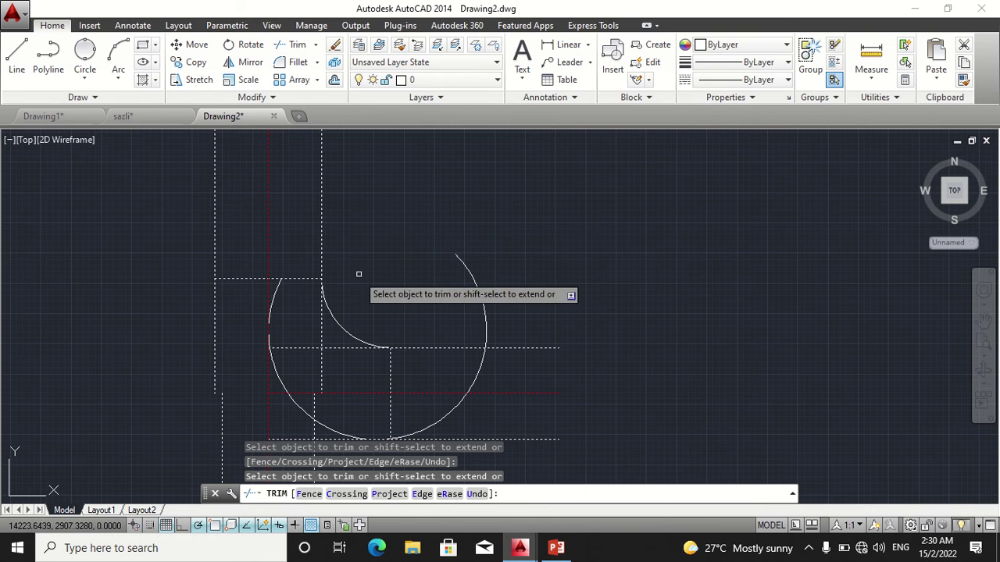
Trim the remaining upper-left, right-hand and lower-right pieces of the large circle.
middle_drag(356, 274, 351, 242)
click(275, 259)
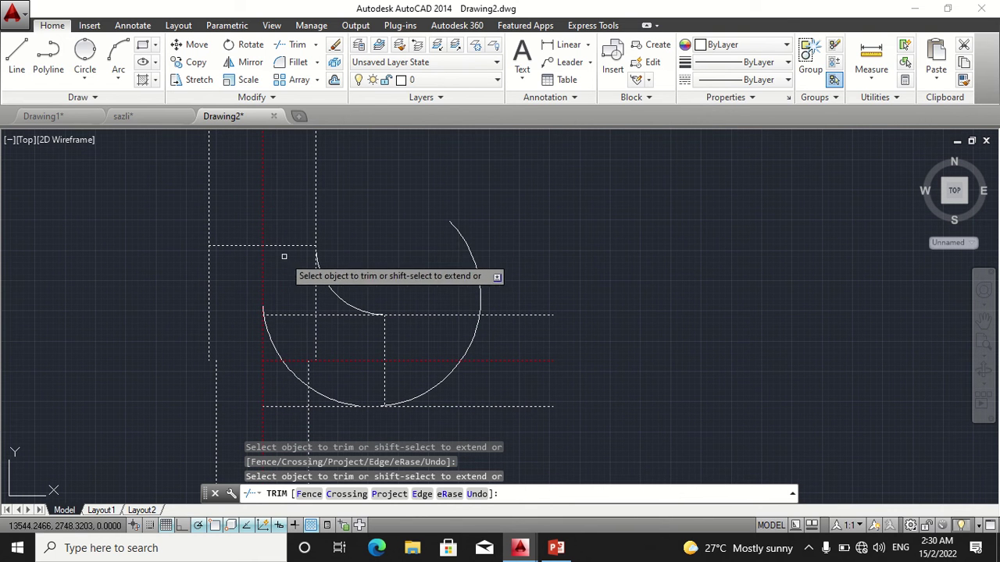
click(464, 244)
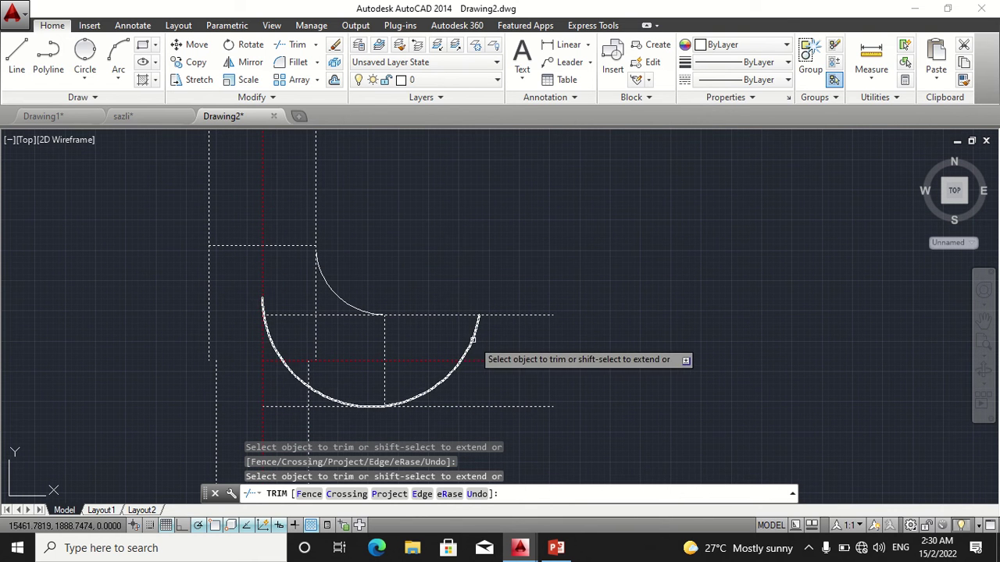
click(434, 385)
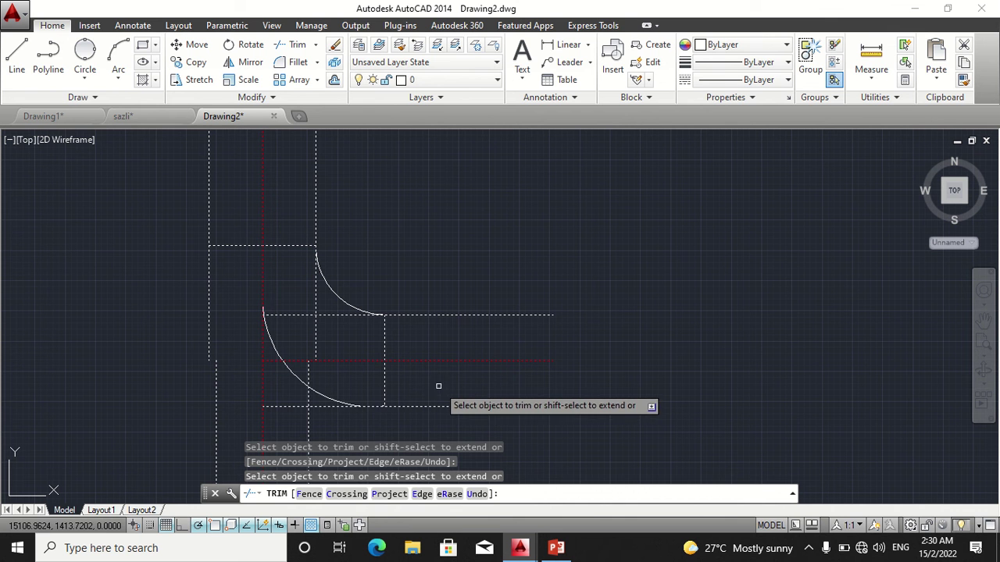
key(Escape)
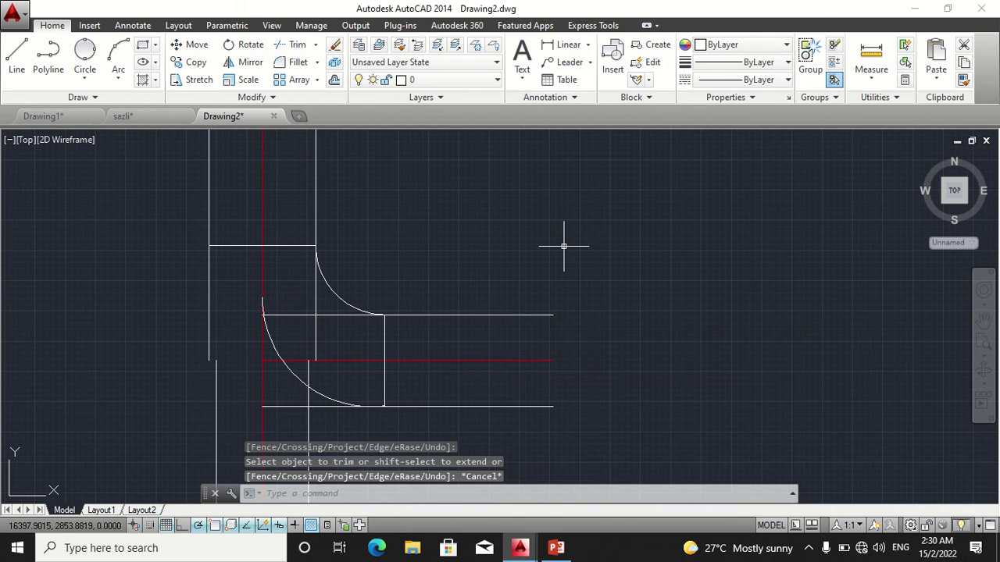
scroll(563, 246, down, 2)
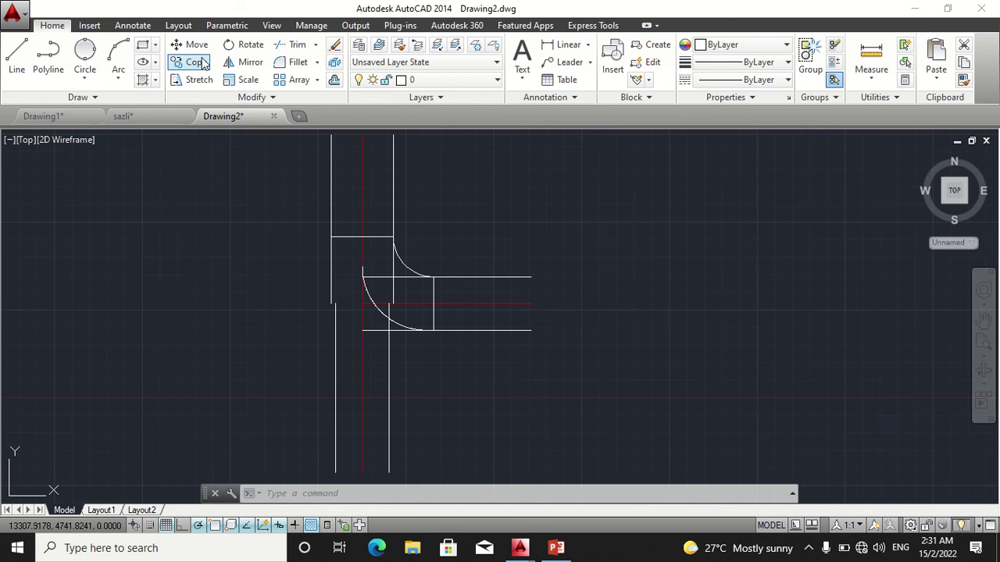
Copy the short cross line over the upper main road 50 and 100 units upward.
click(349, 237)
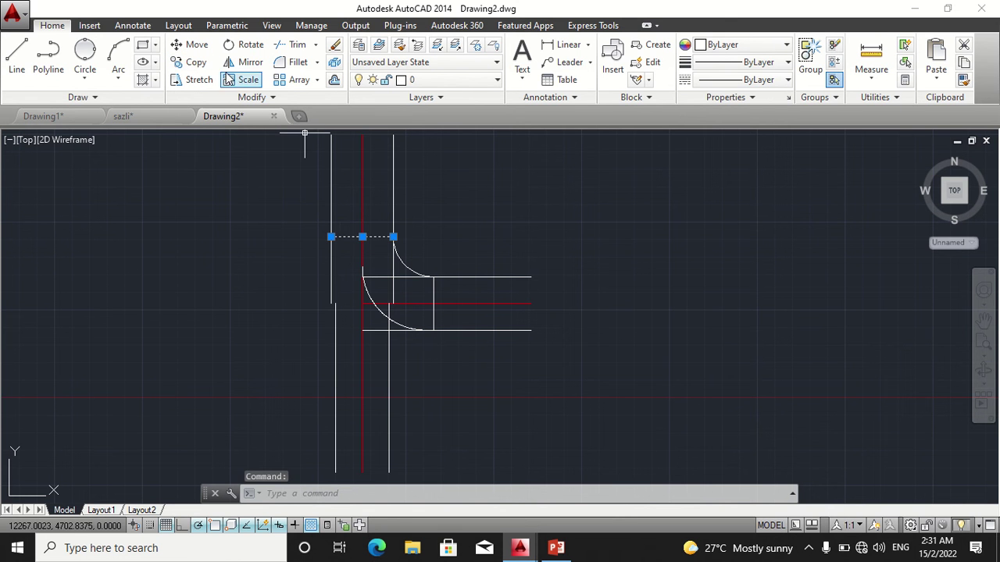
click(188, 68)
scroll(347, 217, up, 4)
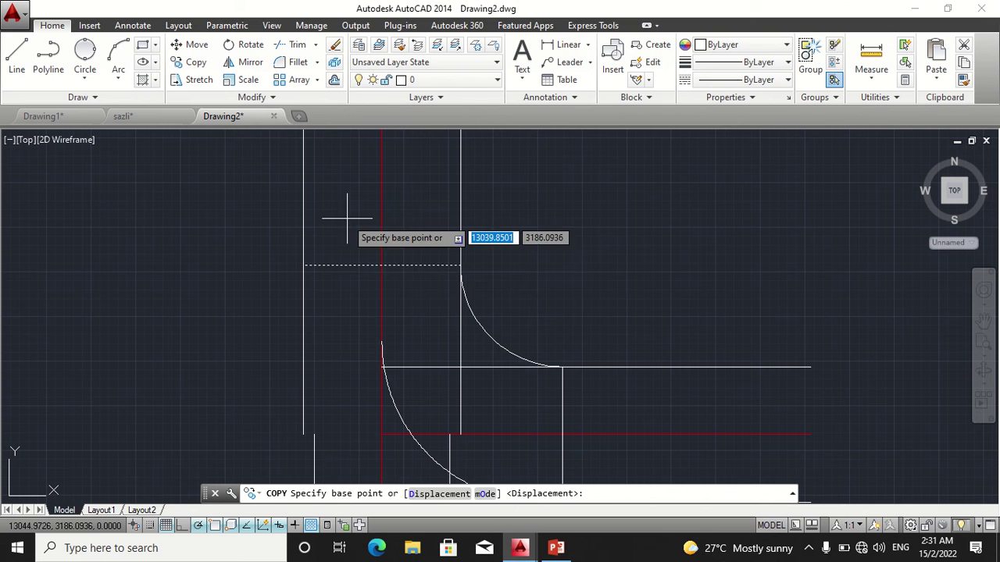
click(382, 266)
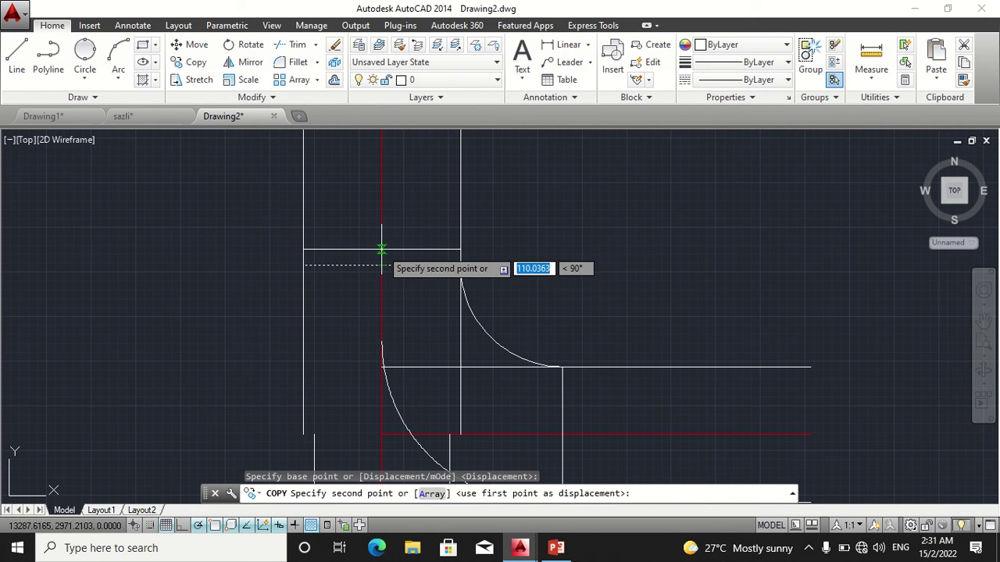
text(5)
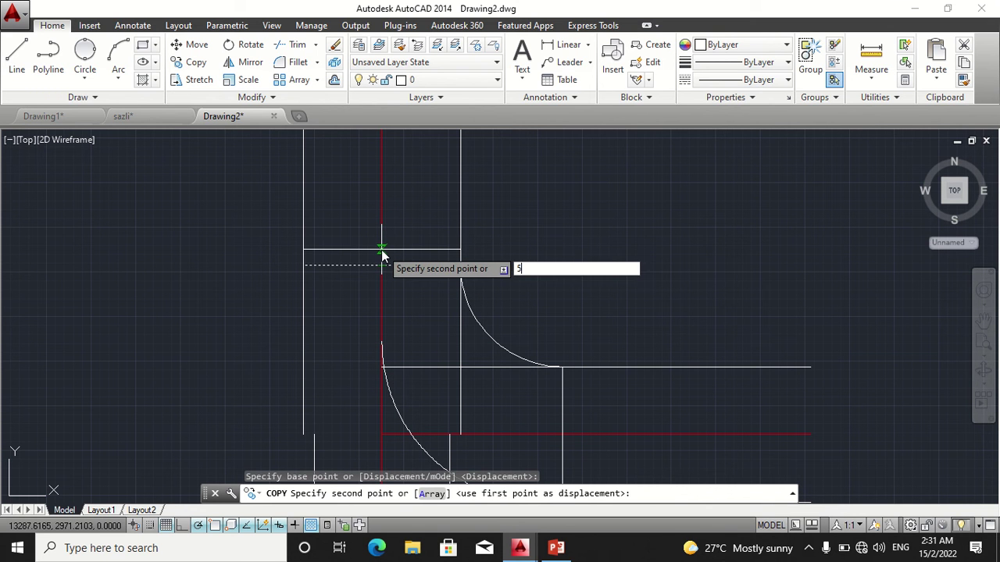
text(0)
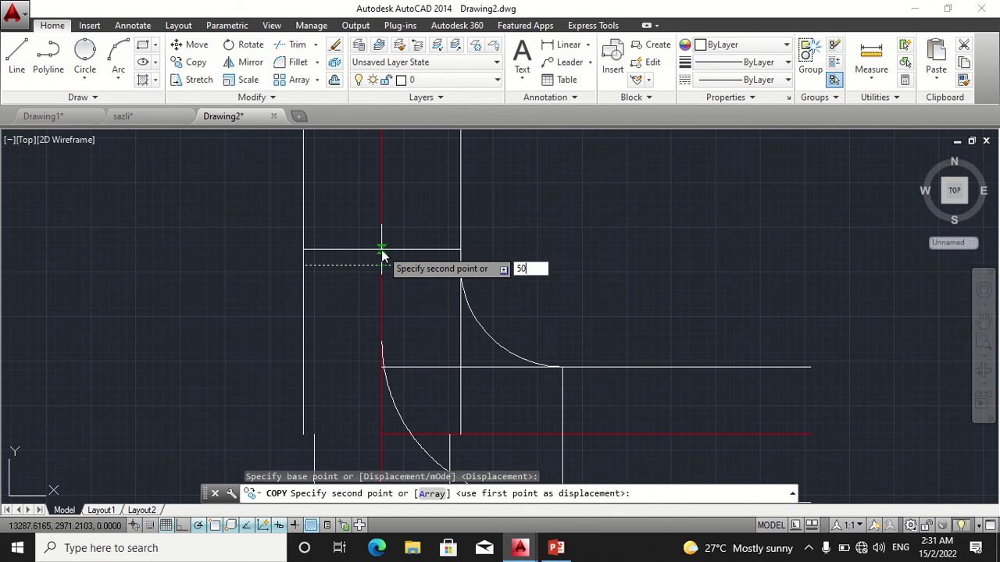
key(Return)
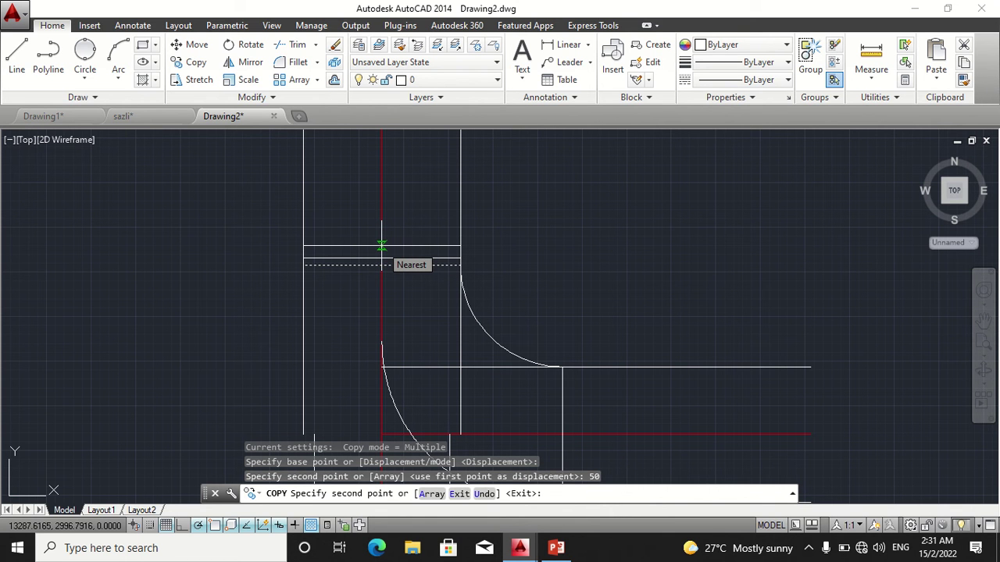
text(100)
key(Return)
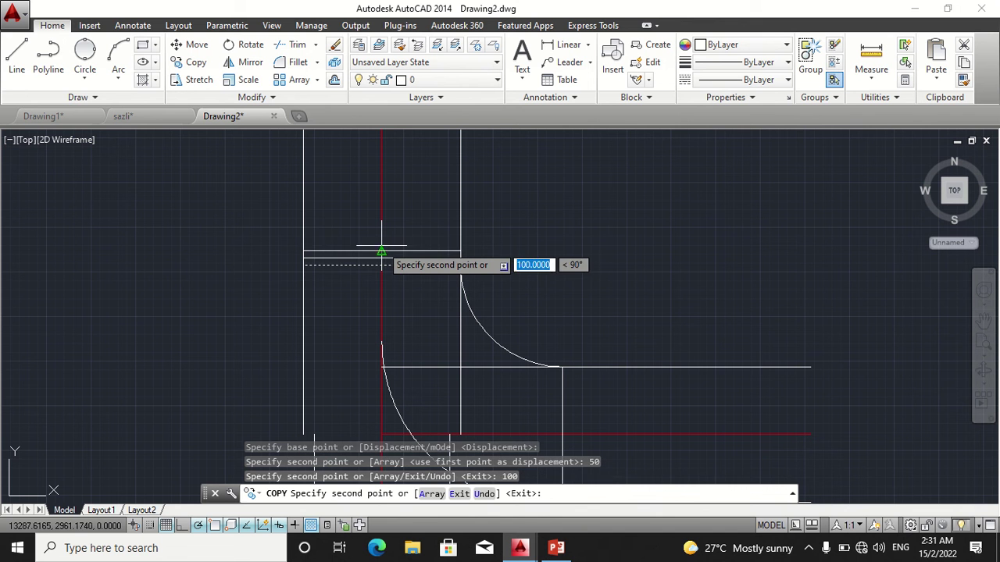
key(Escape)
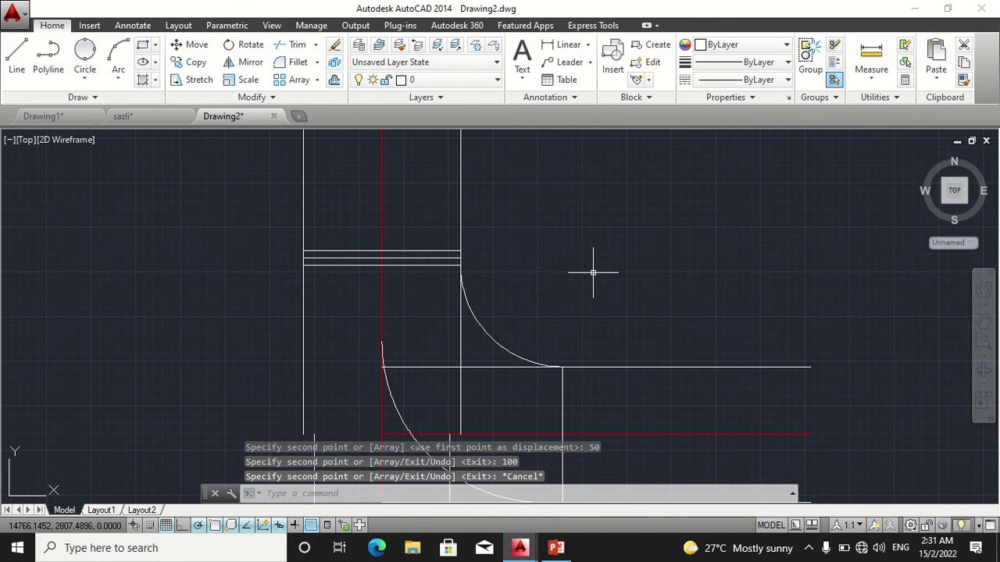
scroll(599, 269, down, 1)
middle_drag(599, 269, 501, 240)
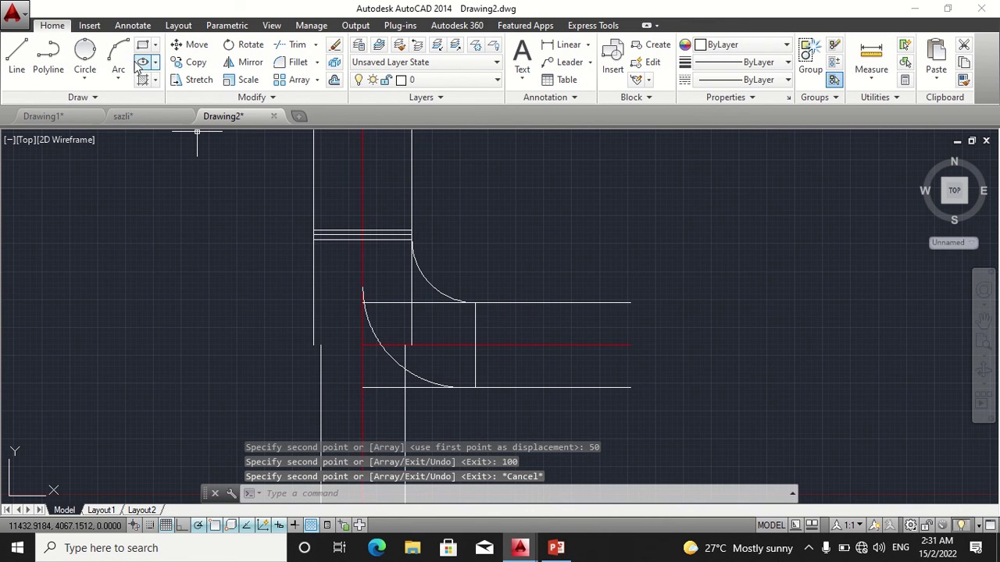
Copy the side road's vertical cross line 50 and 100 units to the right.
click(197, 64)
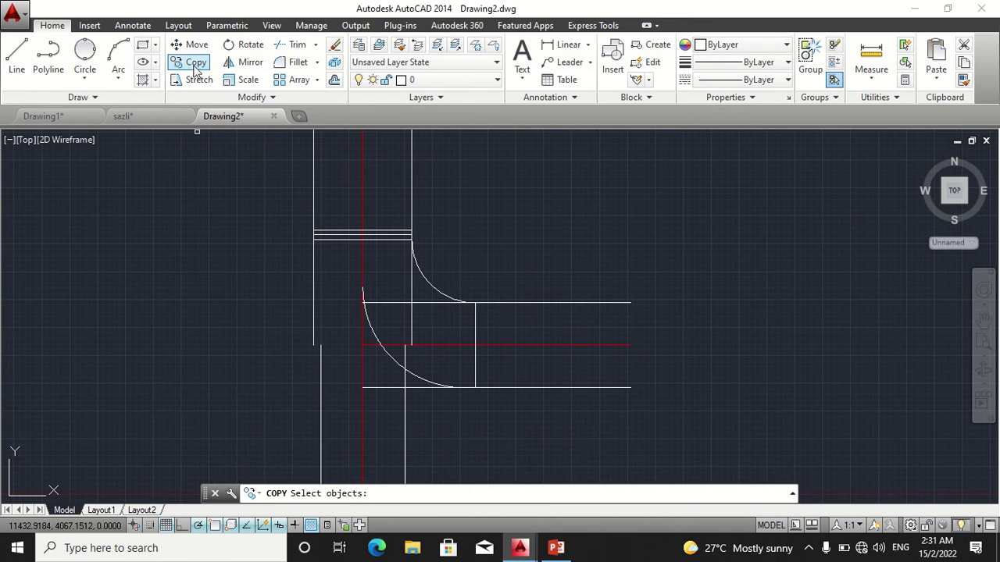
middle_drag(568, 222, 519, 183)
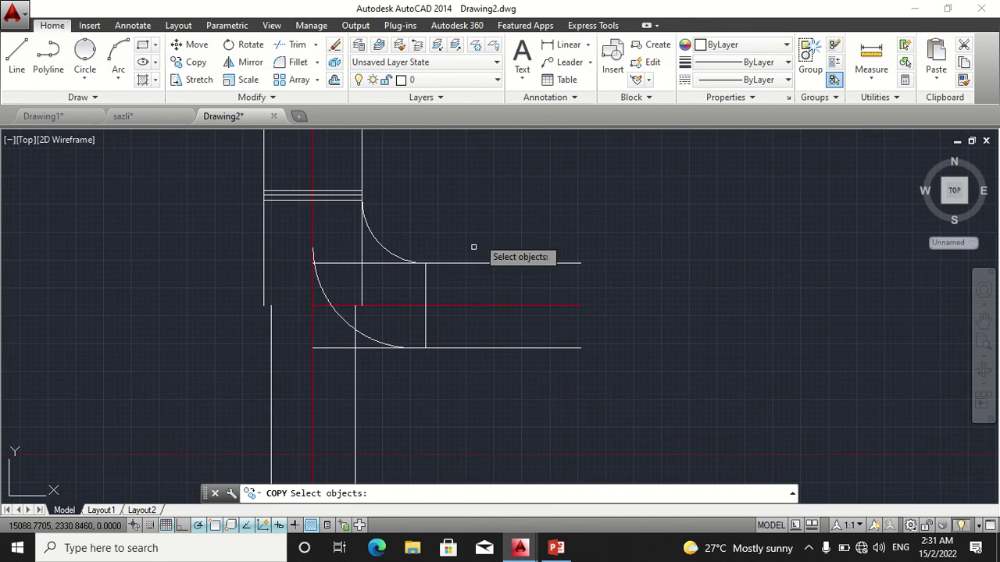
click(426, 286)
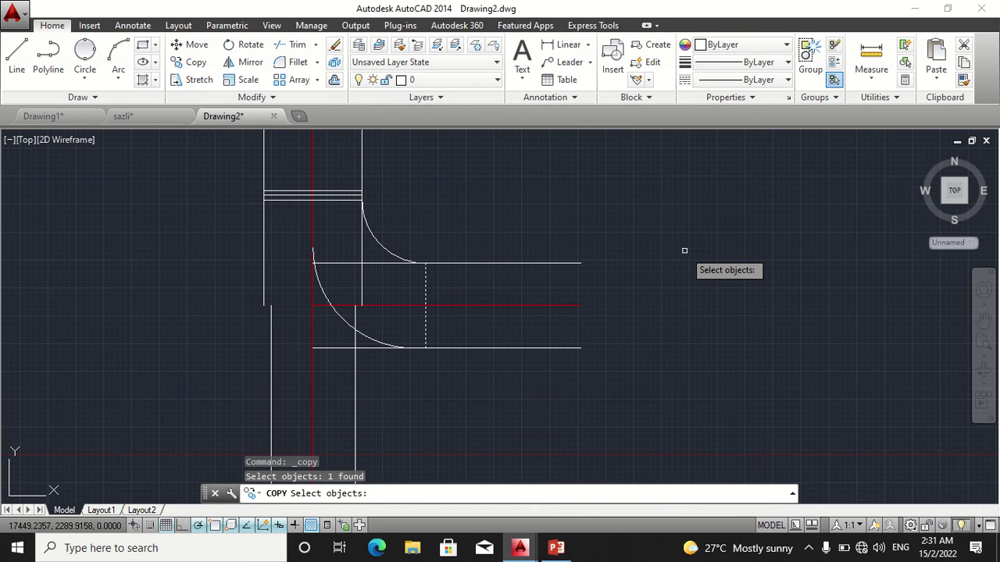
key(Return)
scroll(512, 319, up, 4)
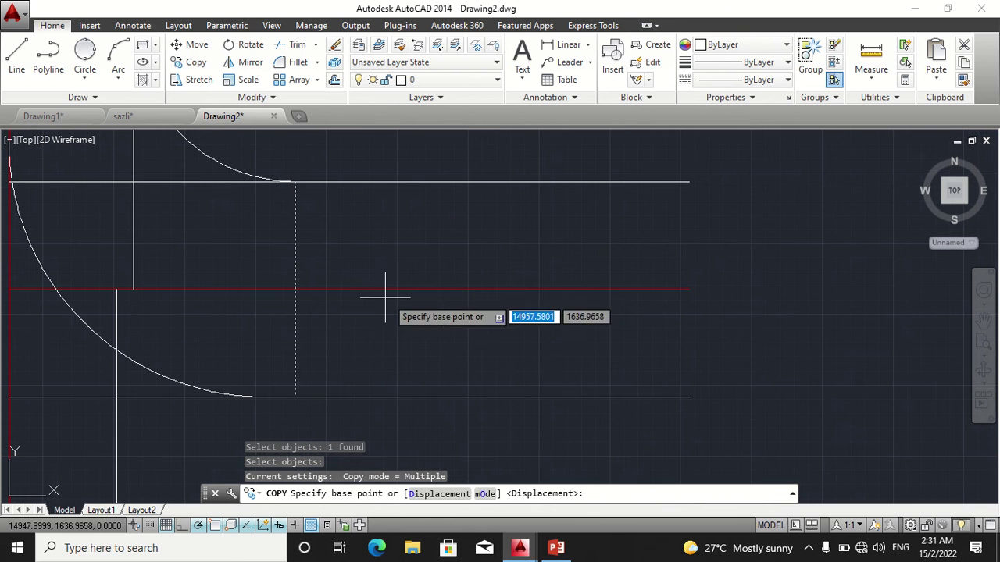
click(296, 290)
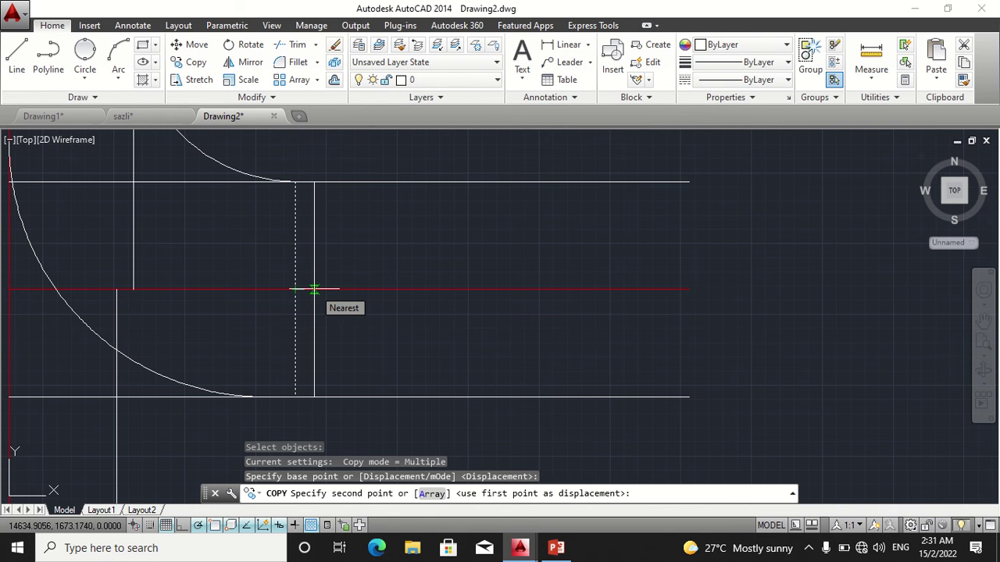
text(50)
key(Return)
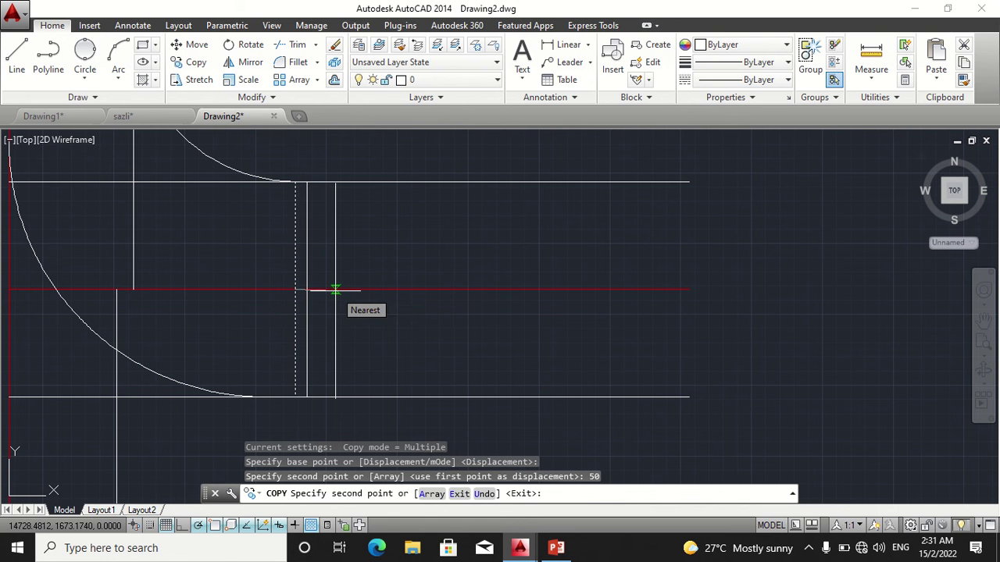
text(100)
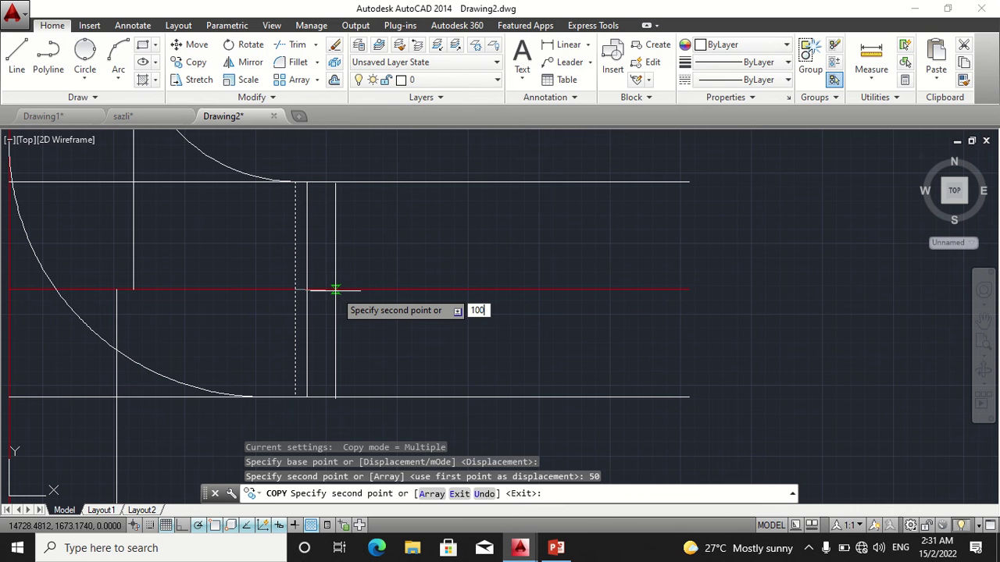
key(Return)
key(Escape)
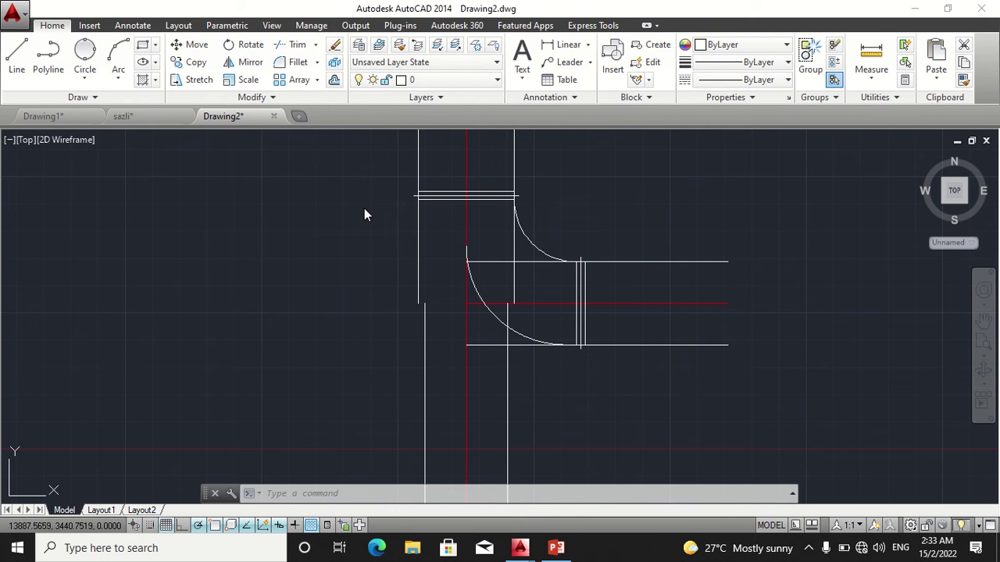
Move the lower left road edge line 75 units left to align with the upper edge.
click(425, 351)
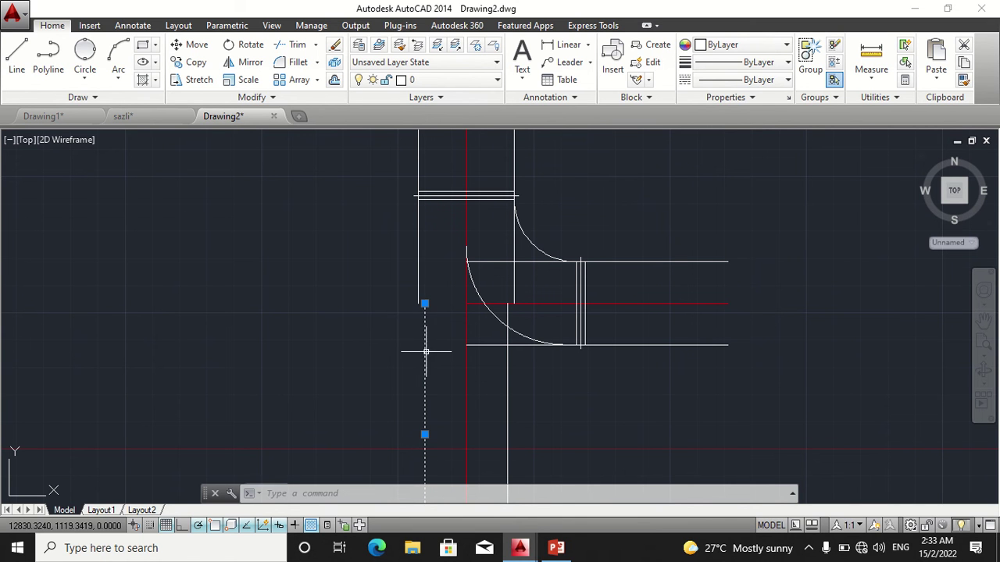
click(196, 47)
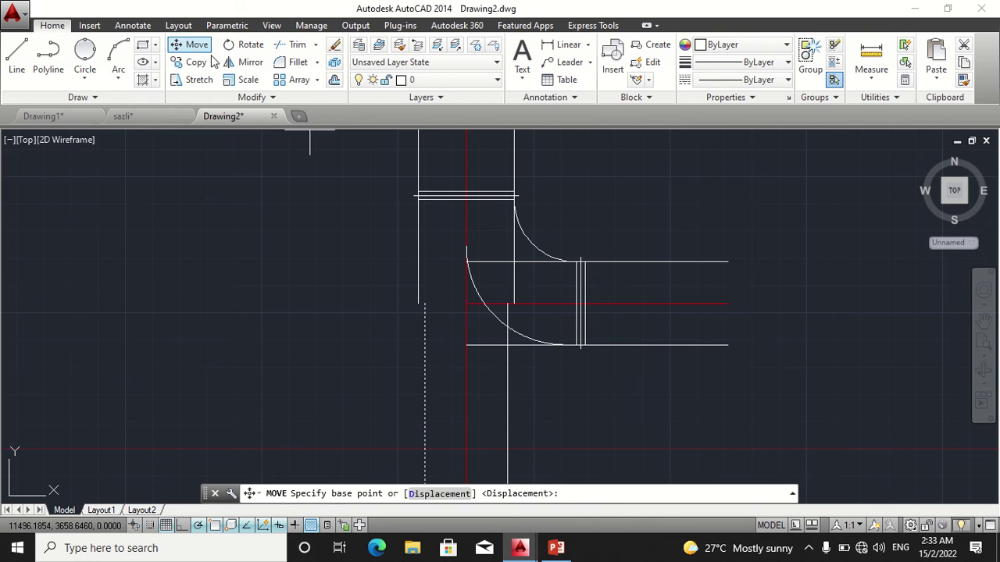
click(424, 303)
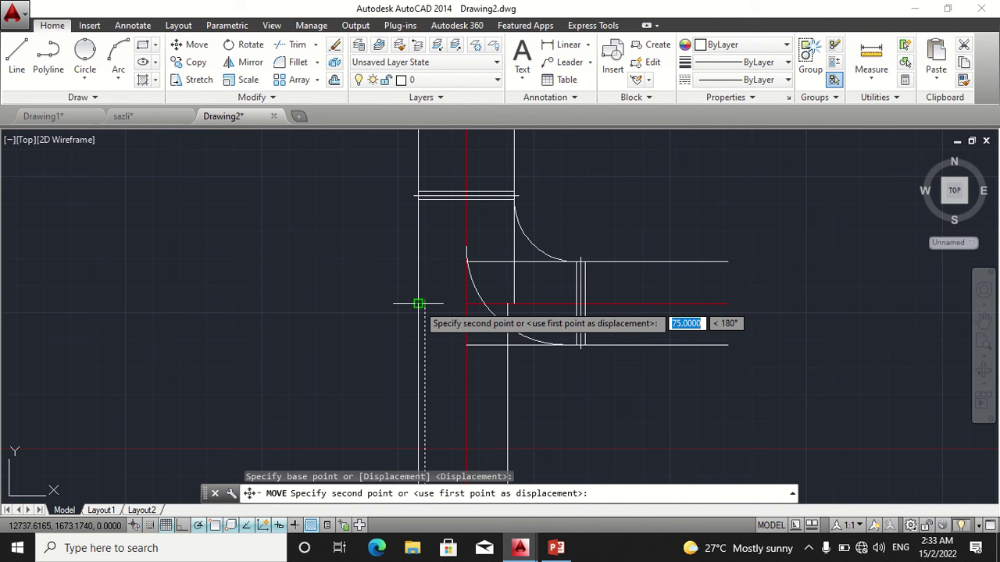
click(419, 303)
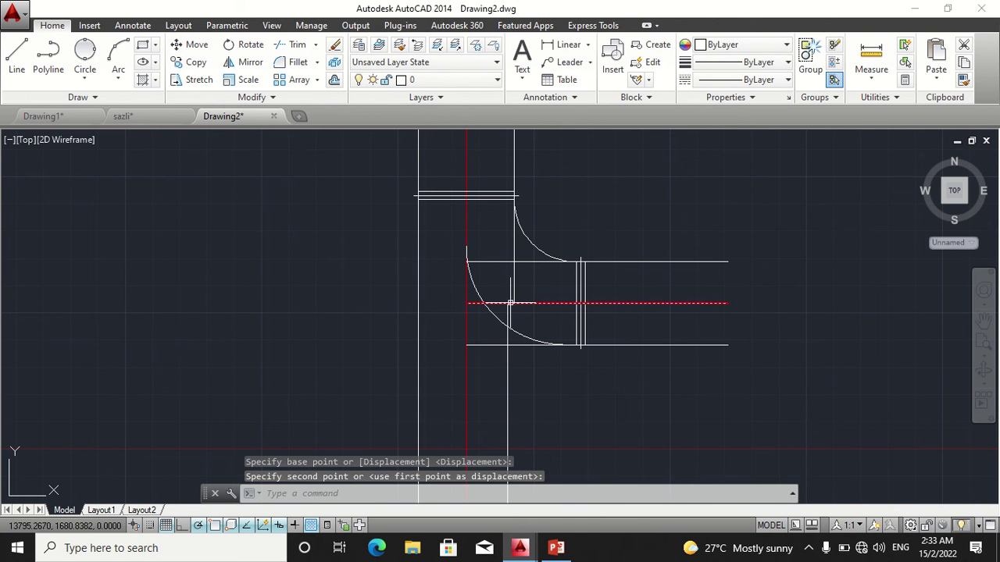
key(Escape)
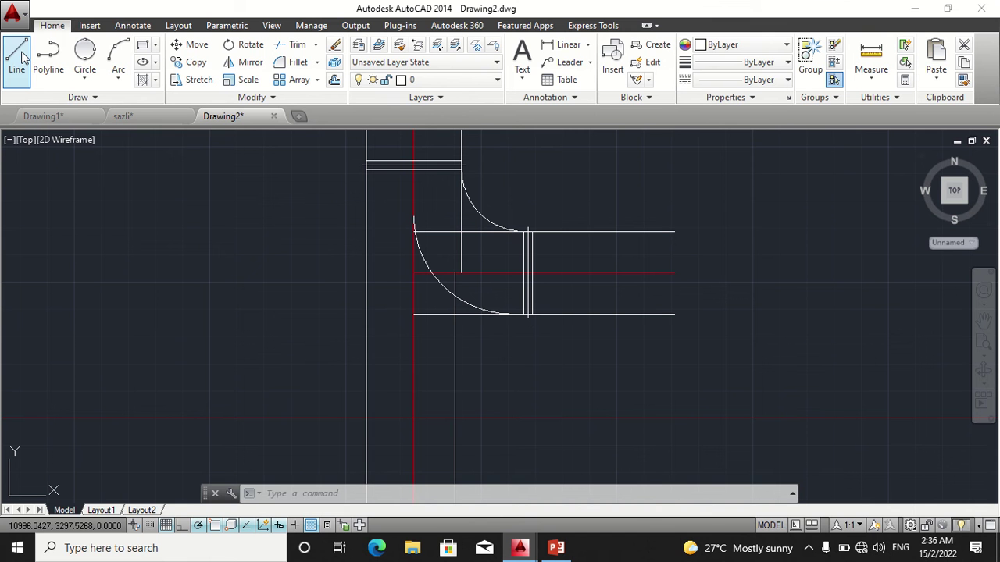
Draw a 1000-unit vertical line downward from the side road centreline.
click(22, 56)
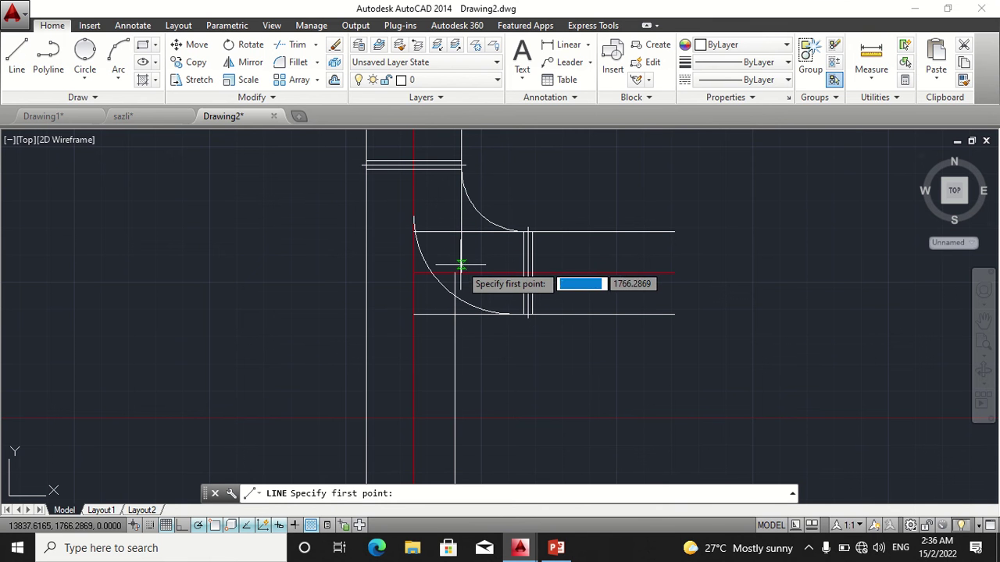
scroll(461, 272, up, 5)
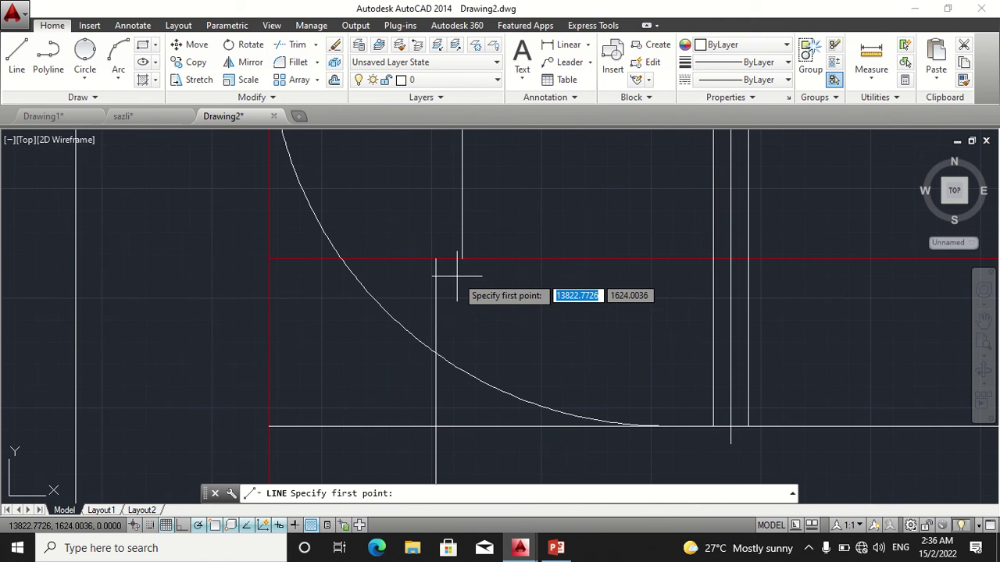
click(461, 259)
scroll(461, 262, down, 2)
scroll(462, 265, down, 2)
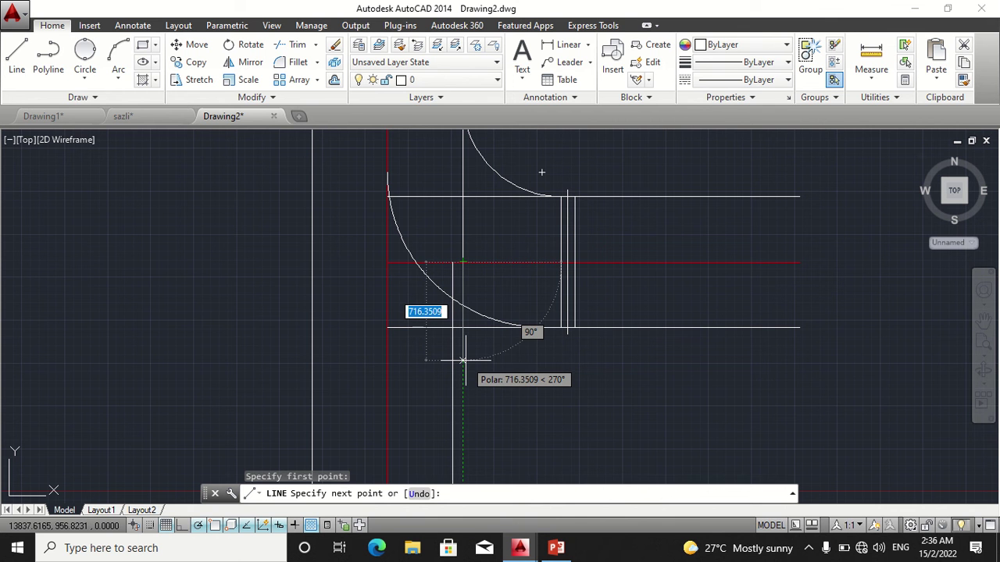
text(1)
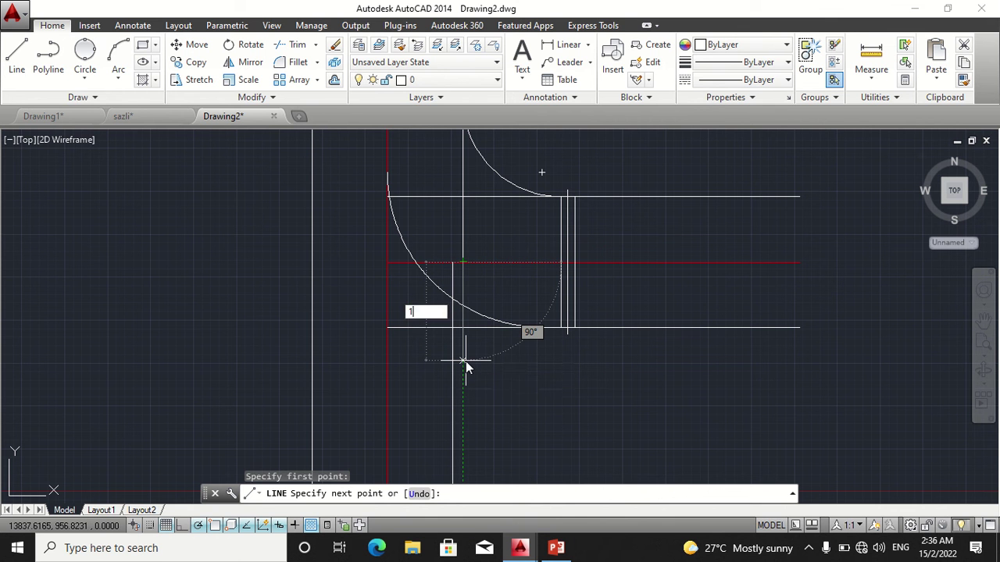
text(000)
key(Return)
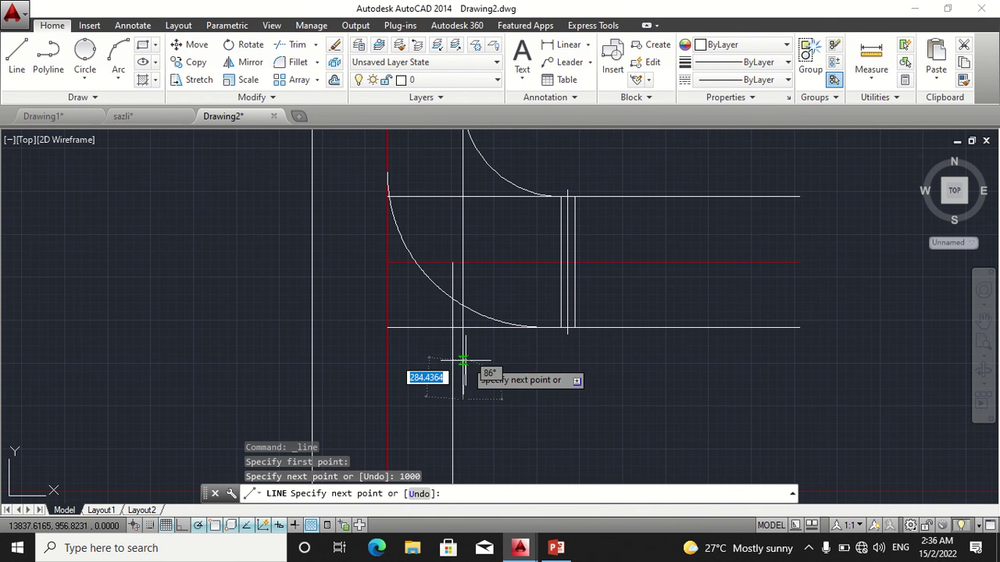
key(Escape)
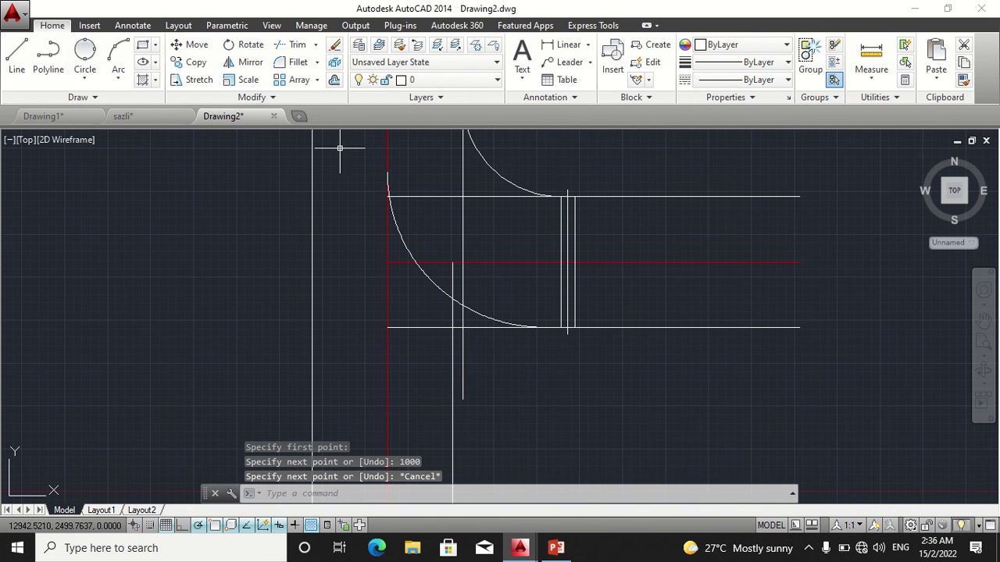
Draw a slanted line from the lower edge intersection down and left across the main road.
click(16, 58)
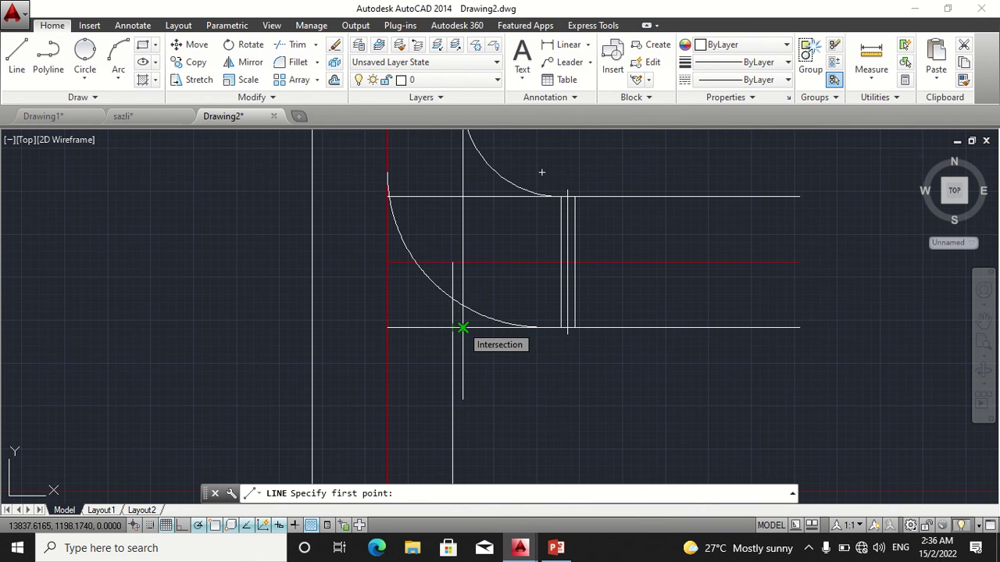
click(462, 328)
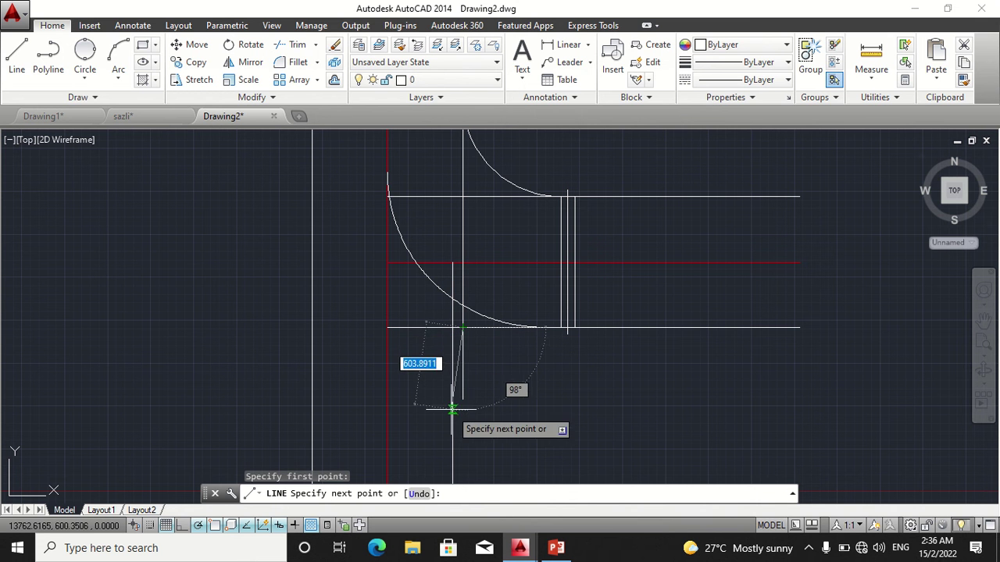
middle_drag(448, 437, 459, 369)
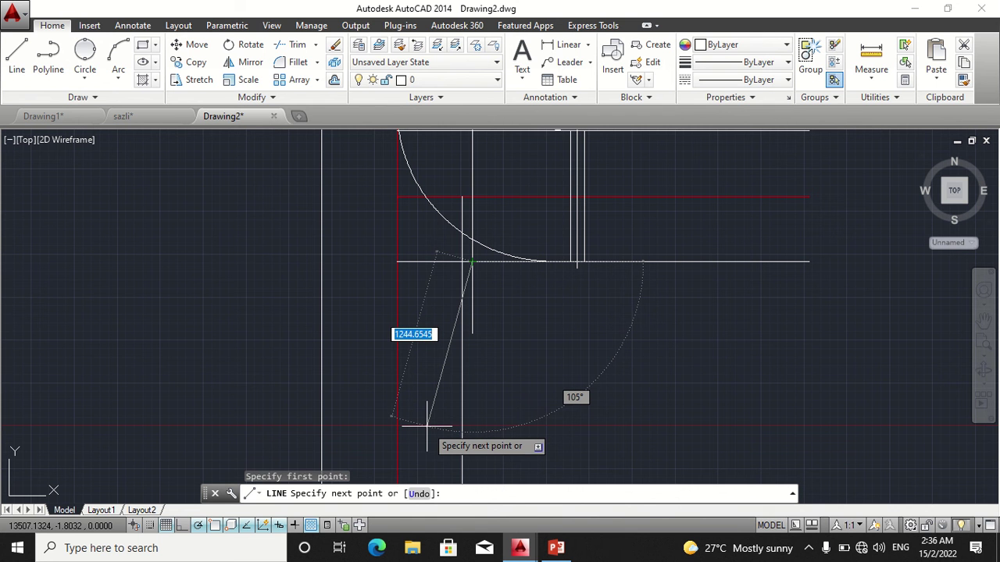
click(426, 426)
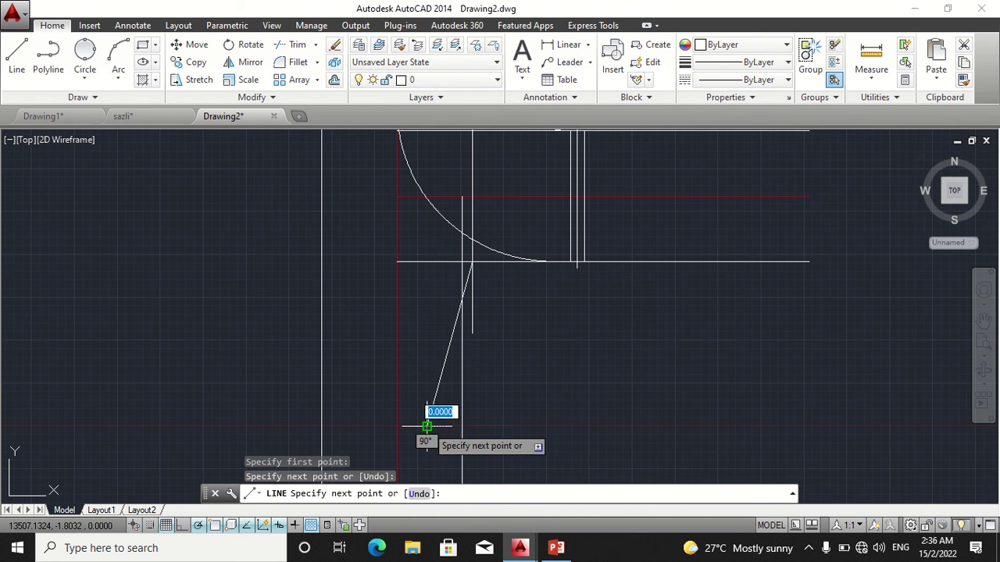
key(Escape)
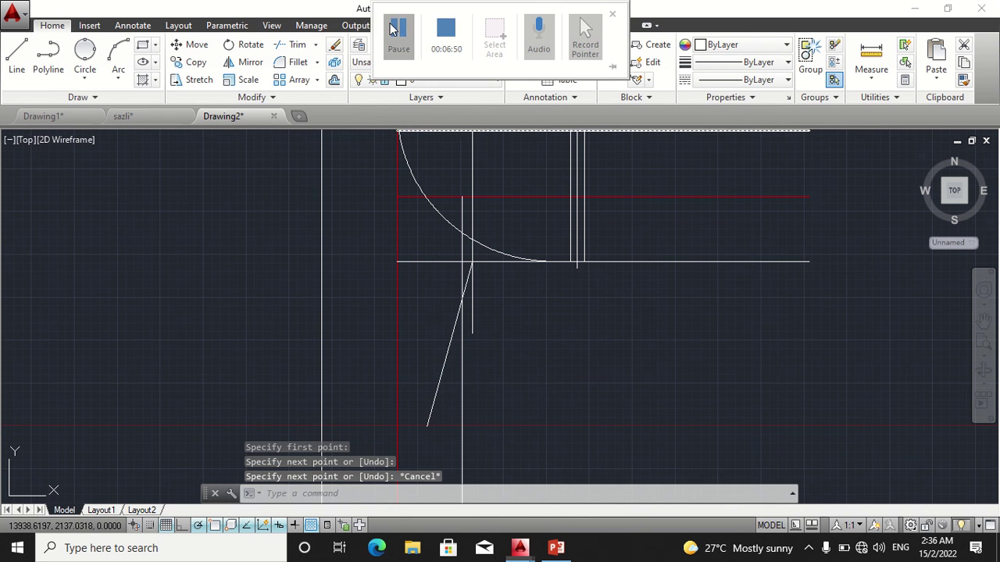
click(397, 34)
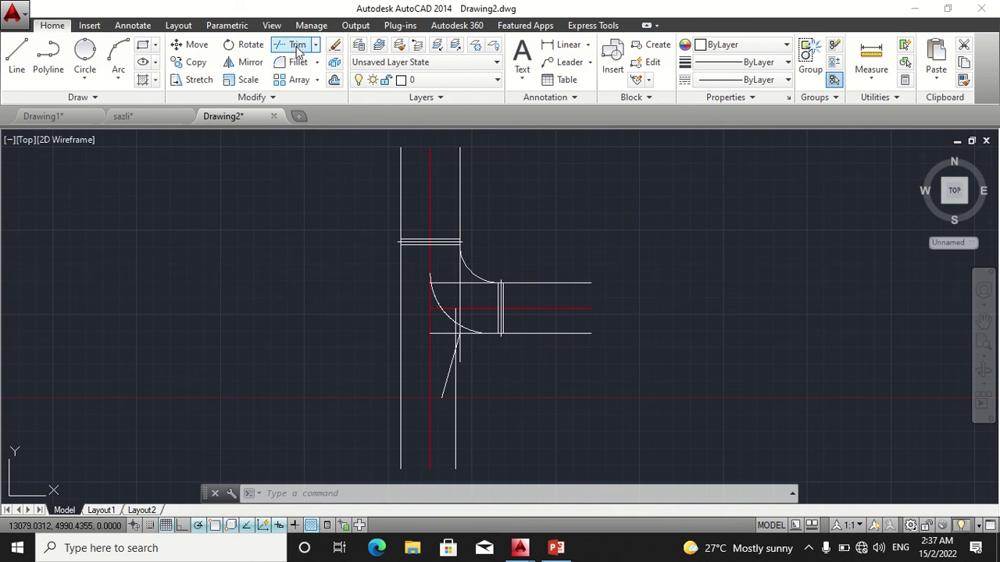
Trim the vertical line inside the arc and the overlapping vertical and slanted line ends.
click(382, 134)
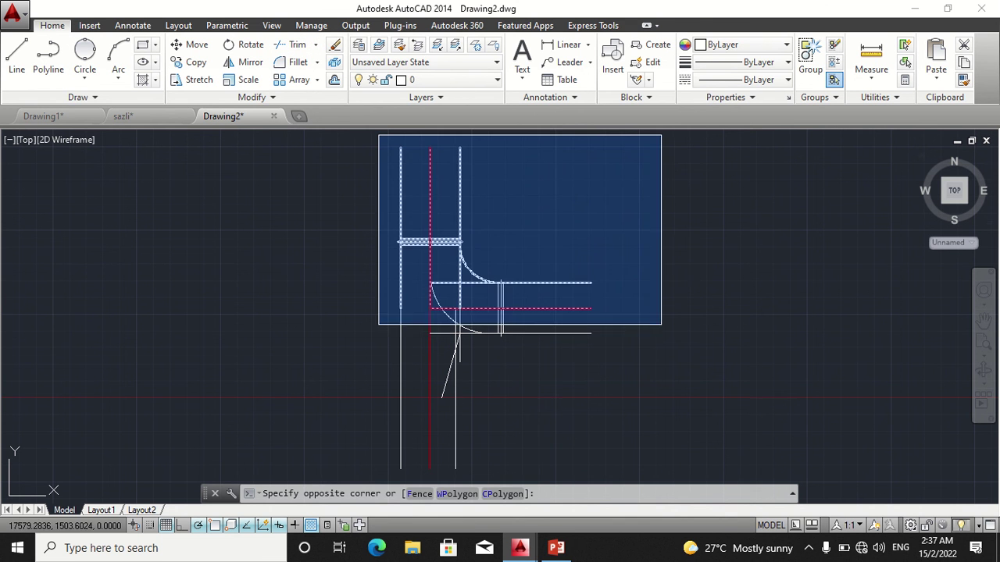
click(693, 479)
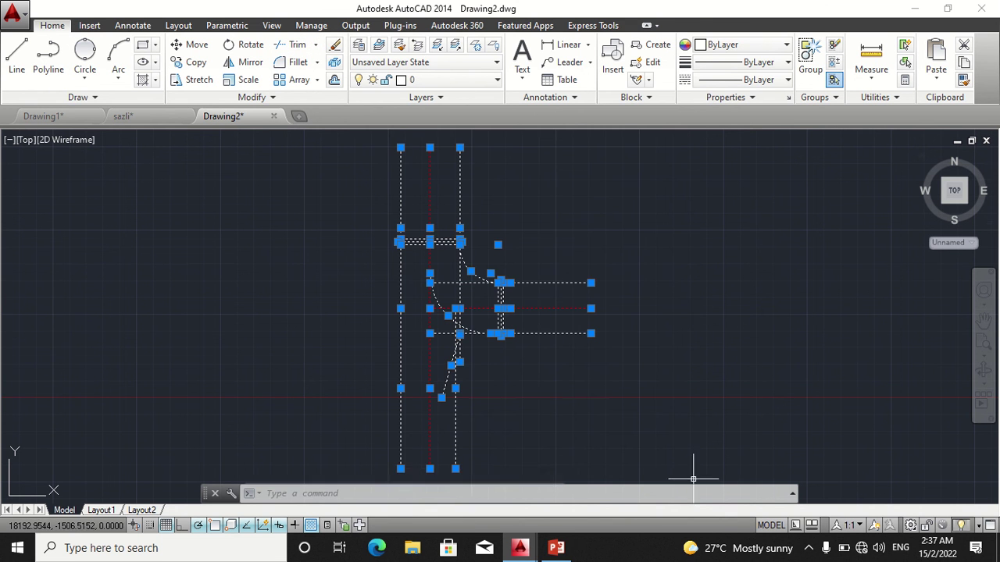
click(290, 44)
scroll(367, 297, up, 3)
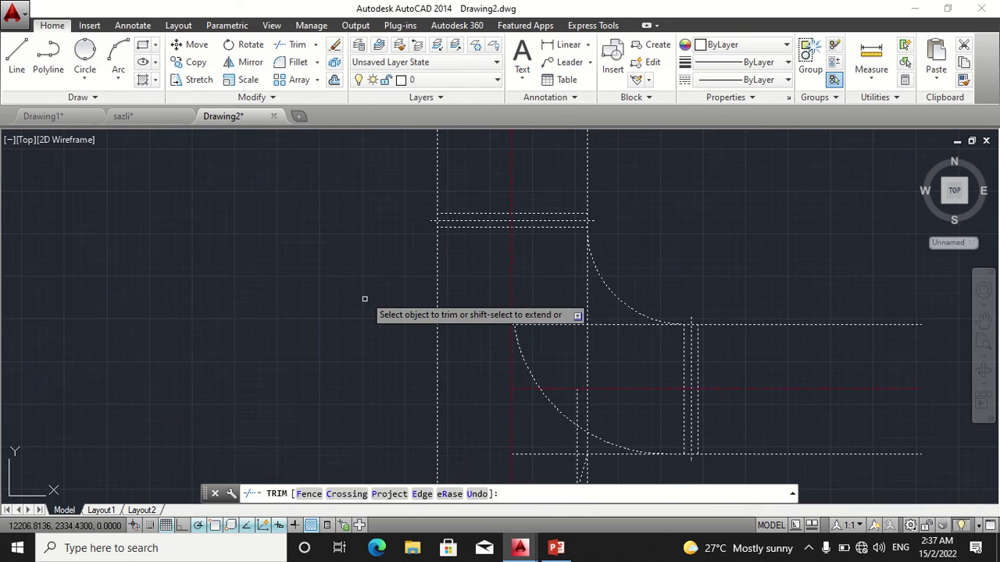
scroll(241, 178, up, 3)
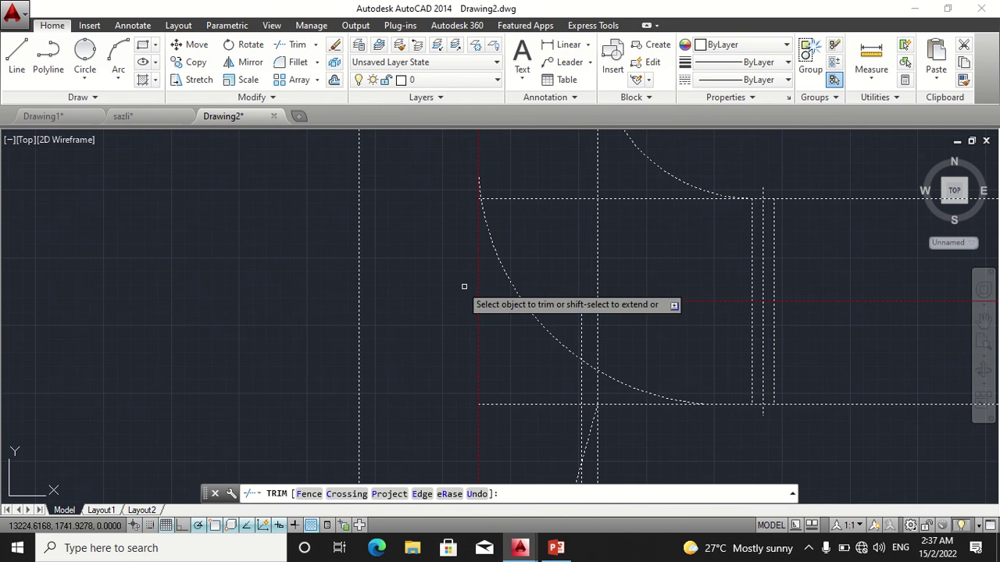
click(580, 327)
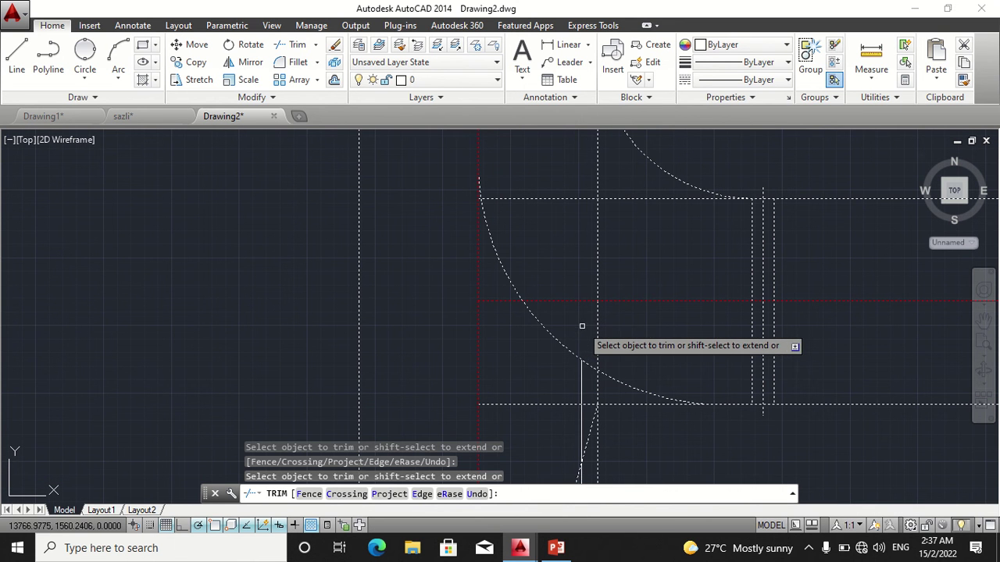
middle_drag(575, 321, 529, 264)
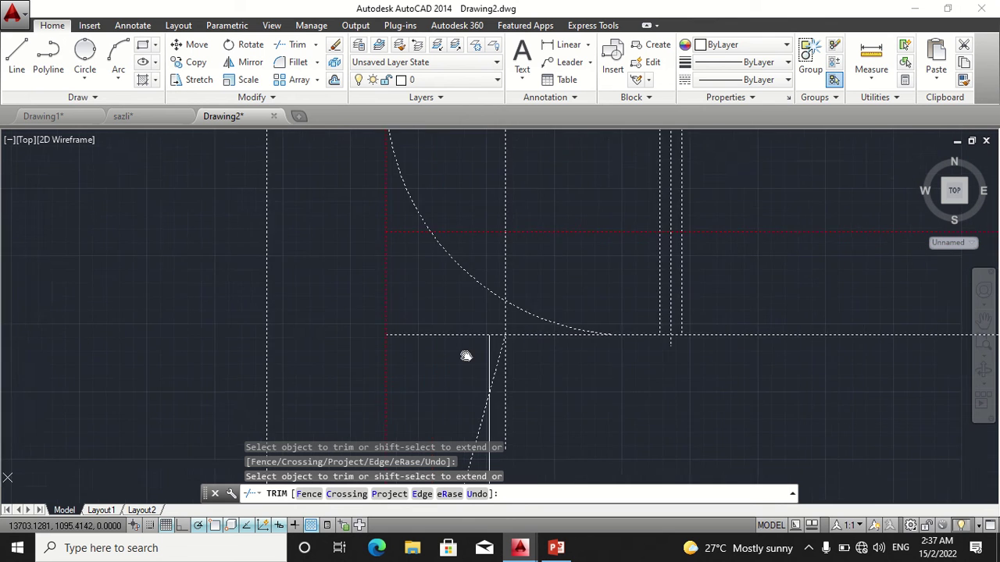
middle_drag(533, 351, 419, 292)
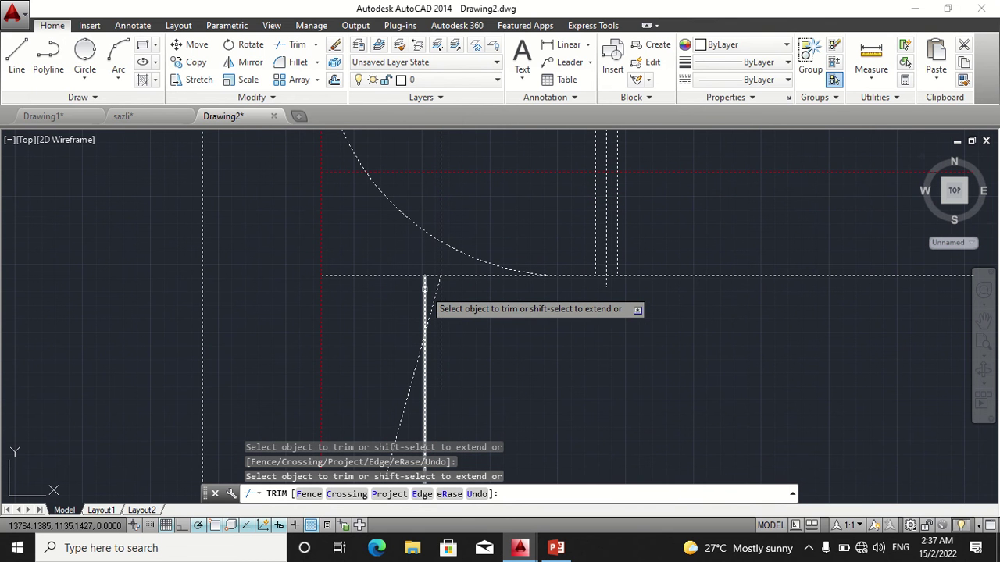
click(424, 289)
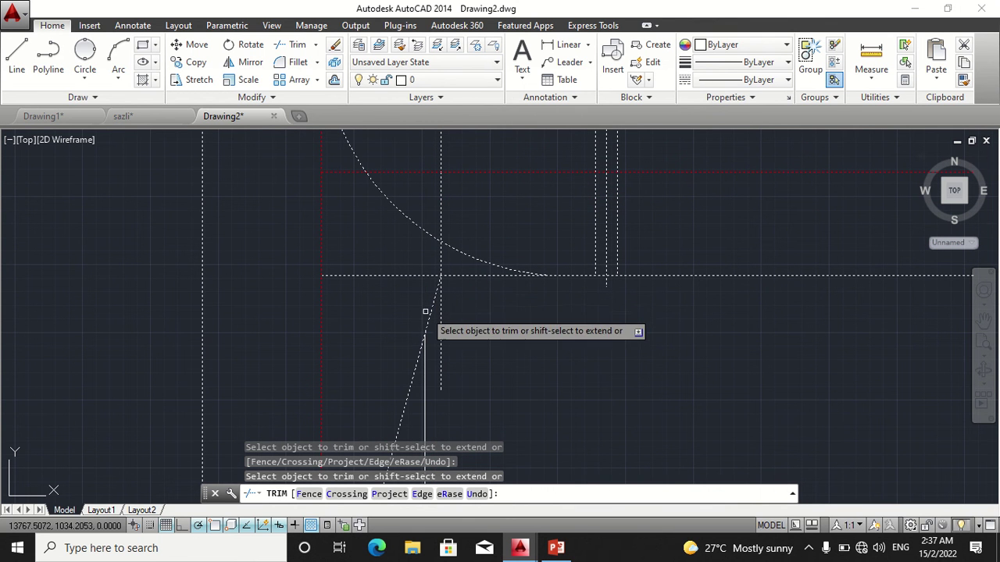
middle_drag(413, 311, 402, 273)
click(404, 339)
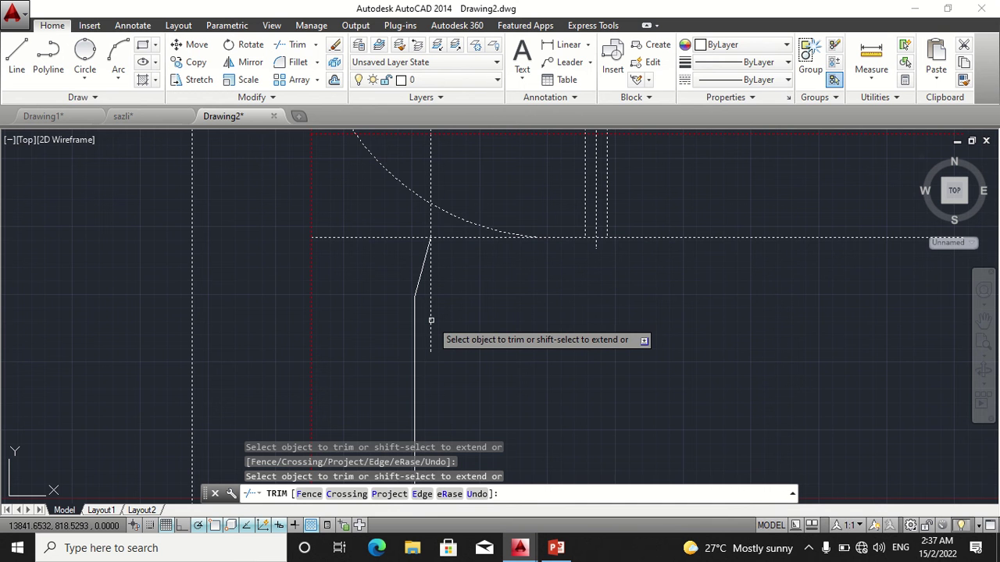
Trim the vertical piece between the centreline and the arc, then recentre the junction.
middle_drag(383, 279, 373, 330)
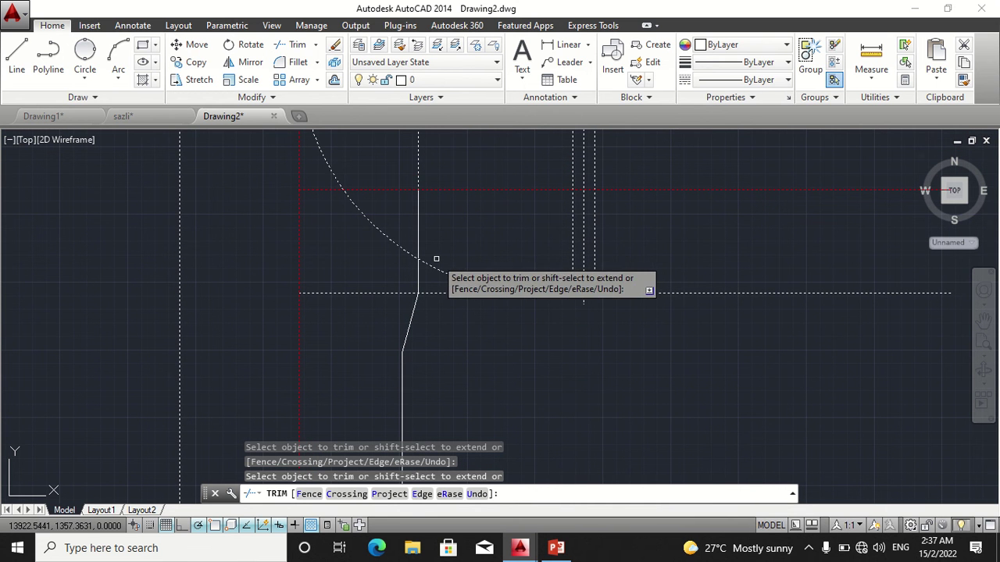
click(417, 241)
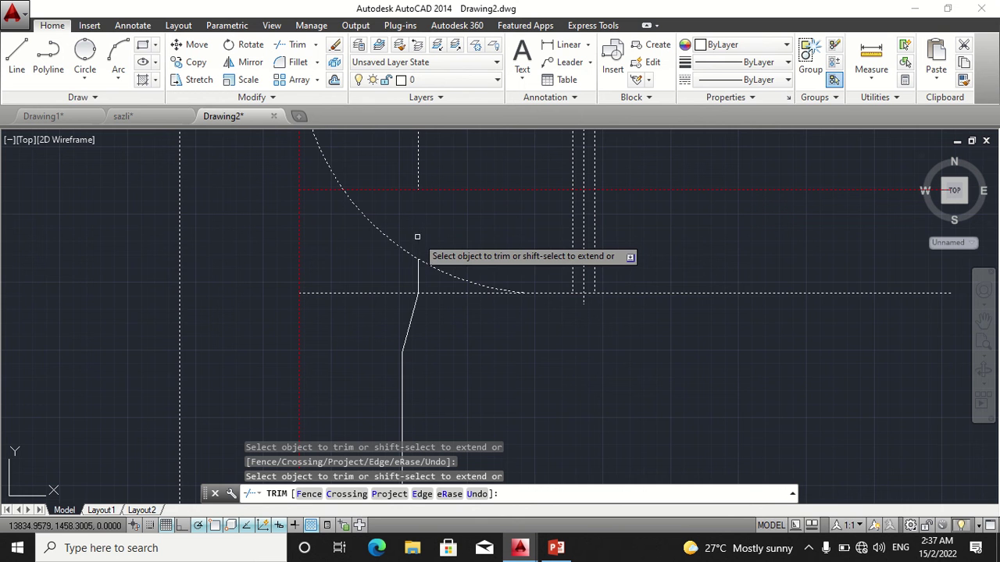
middle_drag(444, 235, 446, 336)
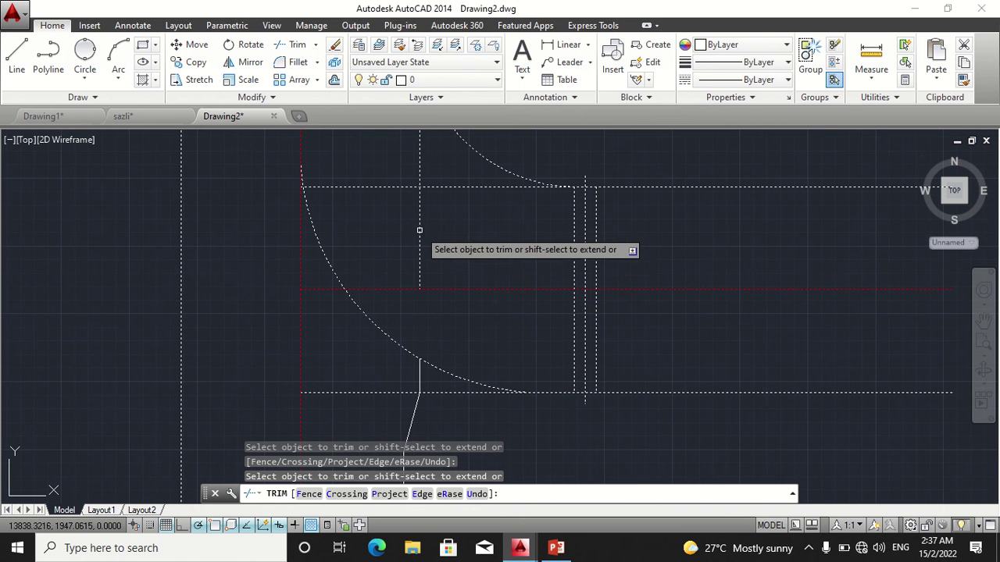
middle_drag(430, 227, 422, 295)
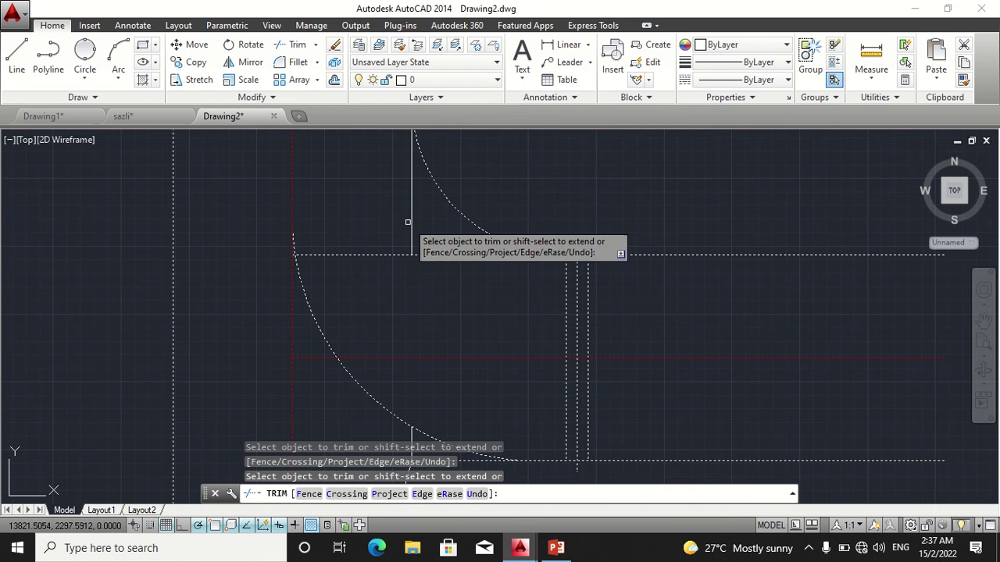
scroll(412, 223, down, 2)
scroll(417, 253, down, 2)
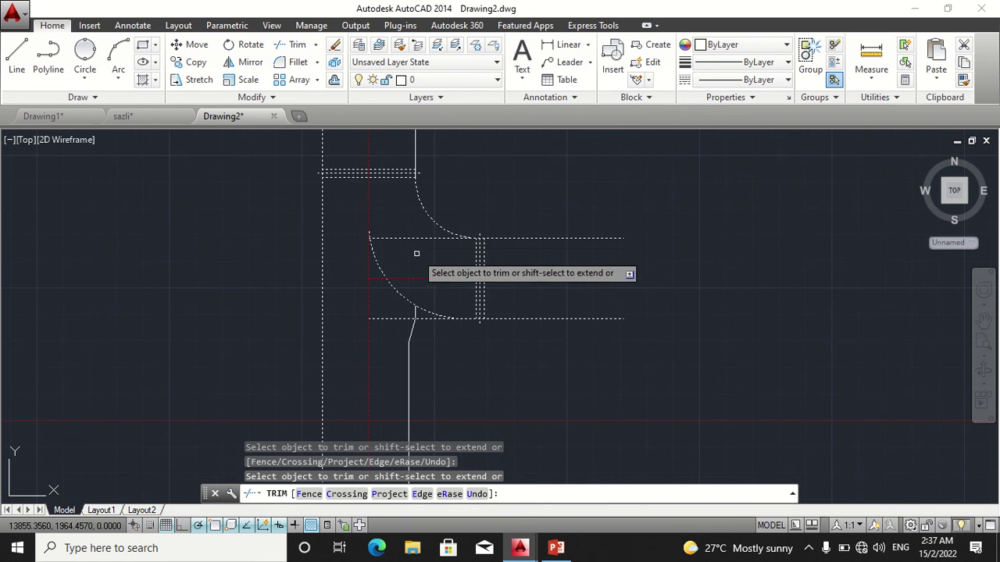
scroll(449, 229, down, 2)
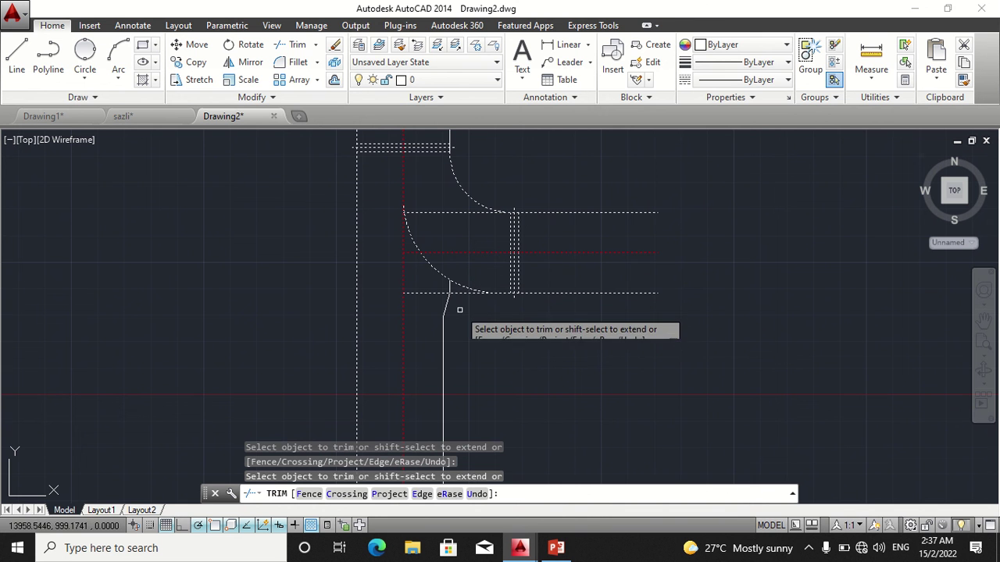
key(Escape)
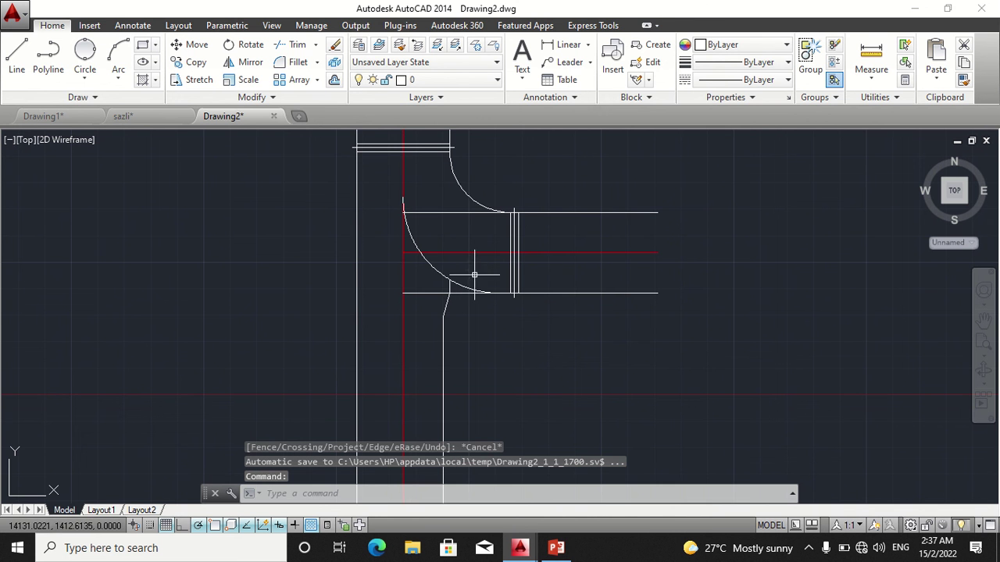
middle_drag(497, 367, 568, 310)
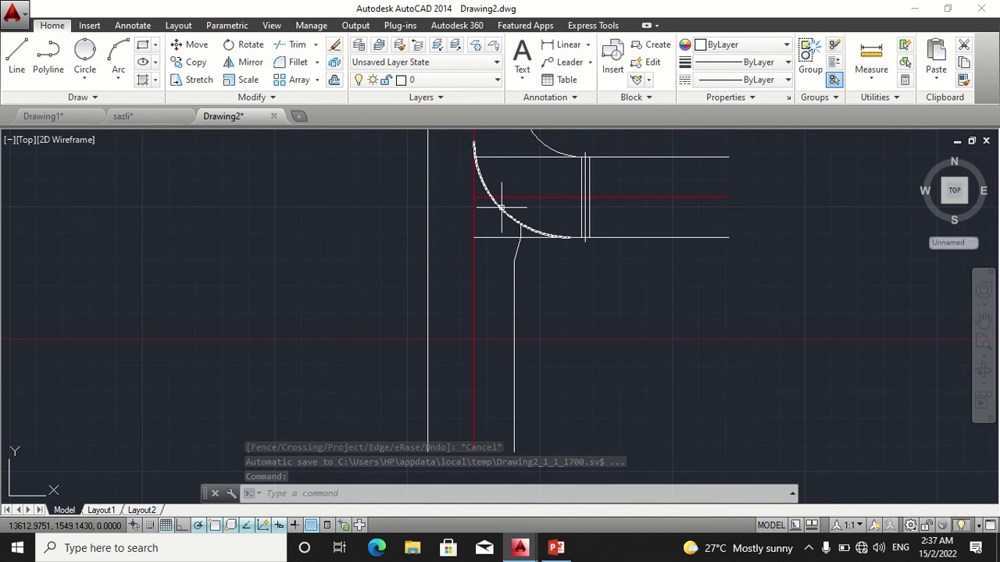
Trim the lower edge stub left of the corner arc using all objects as cutting edges.
scroll(500, 208, up, 1)
scroll(547, 234, up, 1)
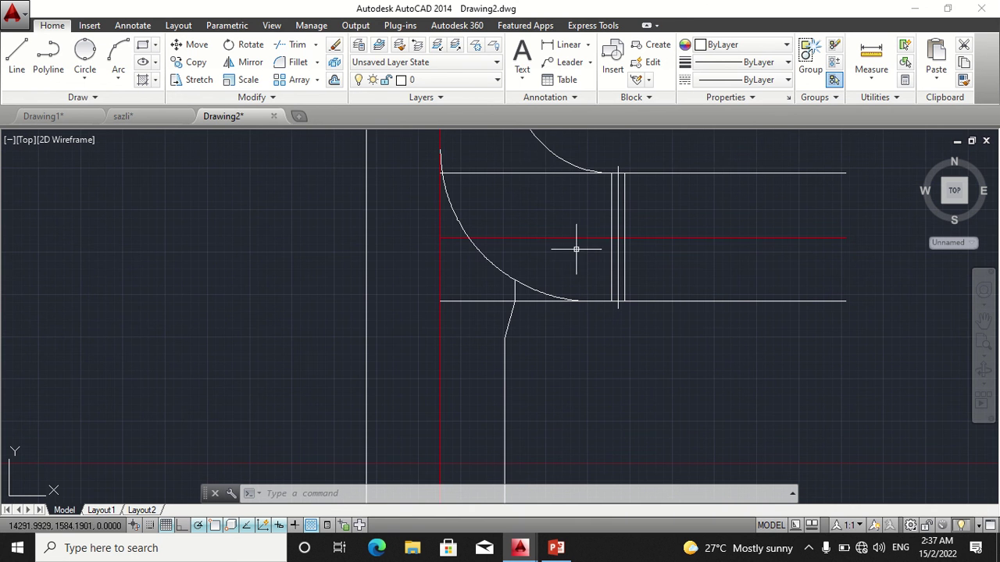
click(16, 54)
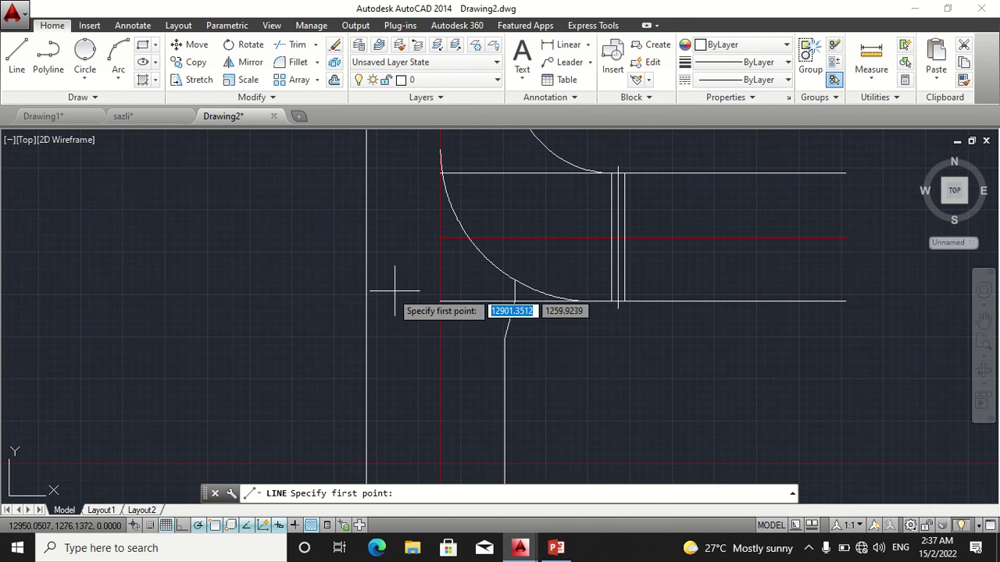
key(Escape)
scroll(508, 303, down, 2)
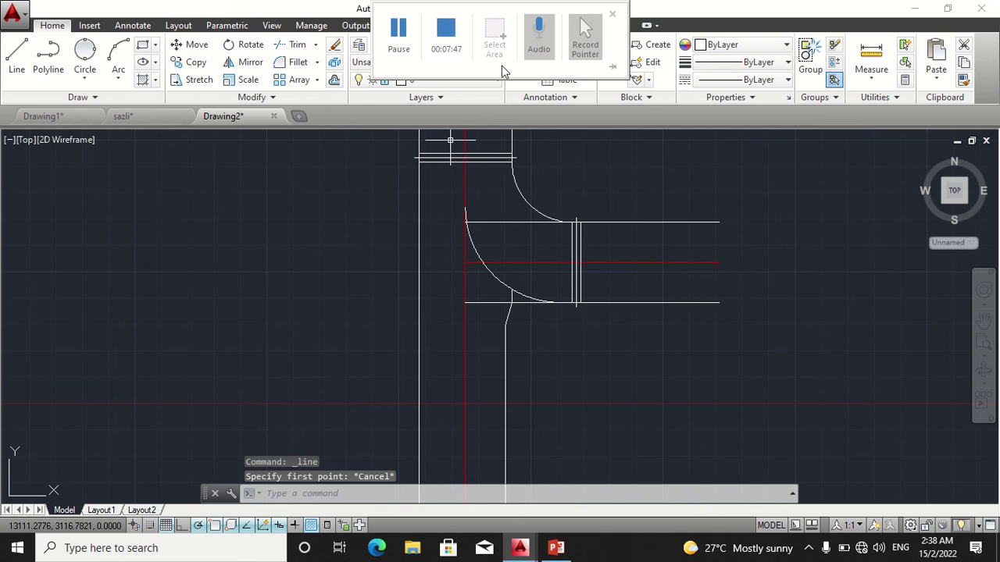
click(291, 47)
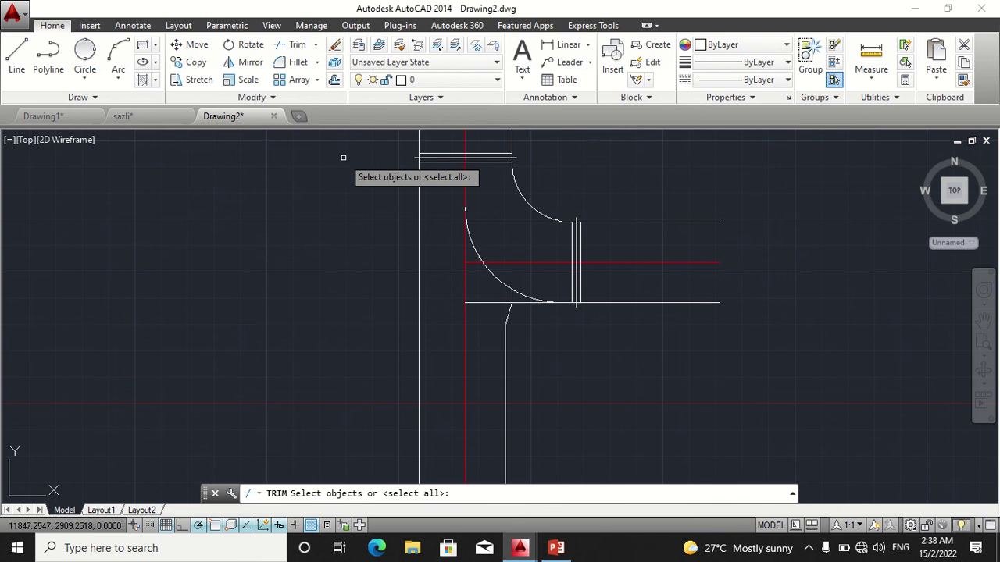
text(a)
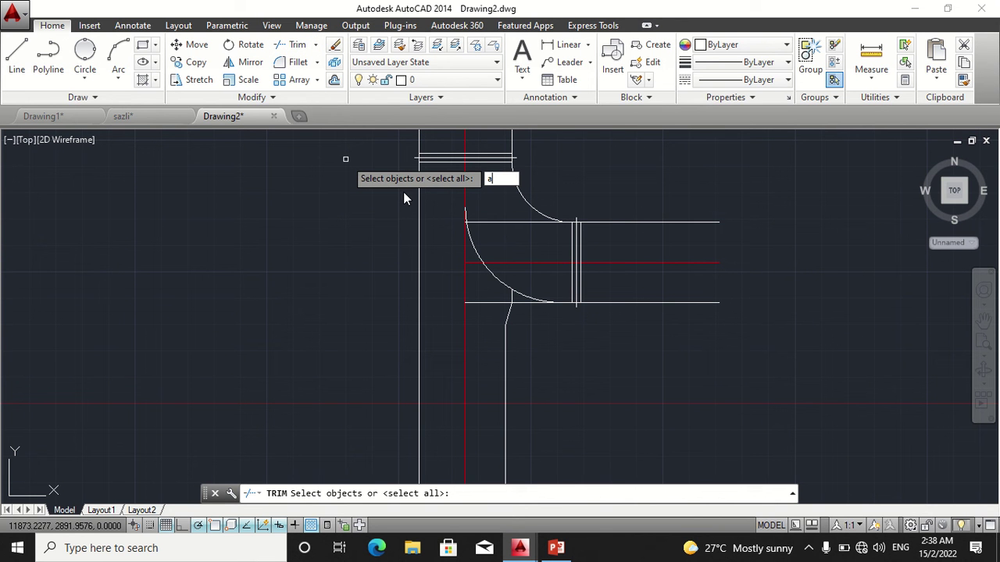
key(Escape)
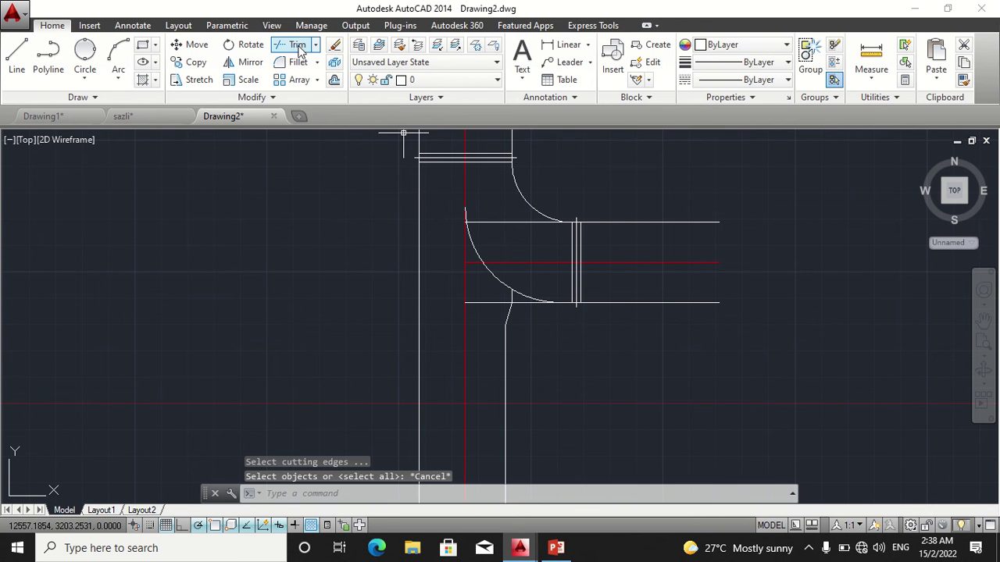
click(291, 44)
key(Escape)
key(ctrl+a)
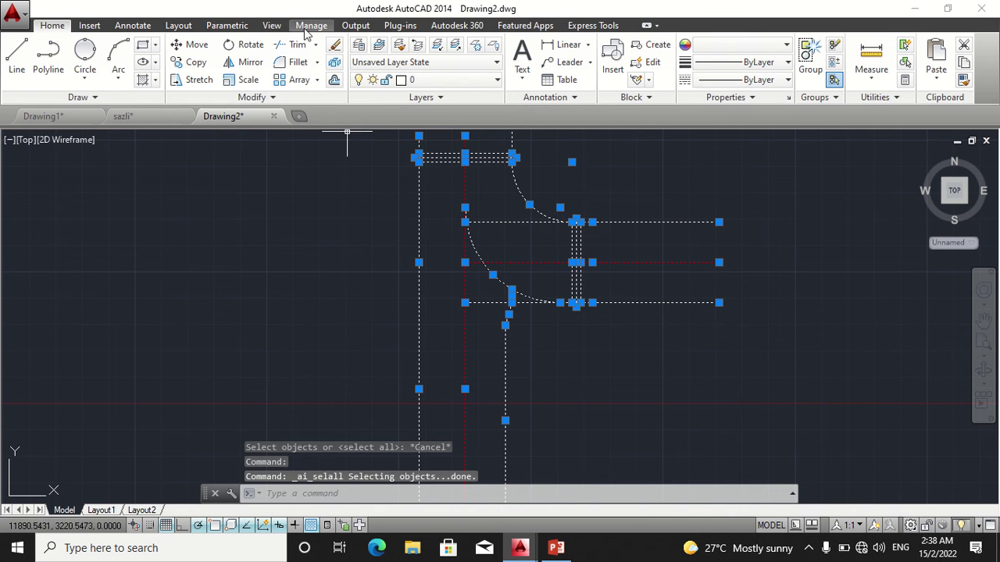
click(293, 45)
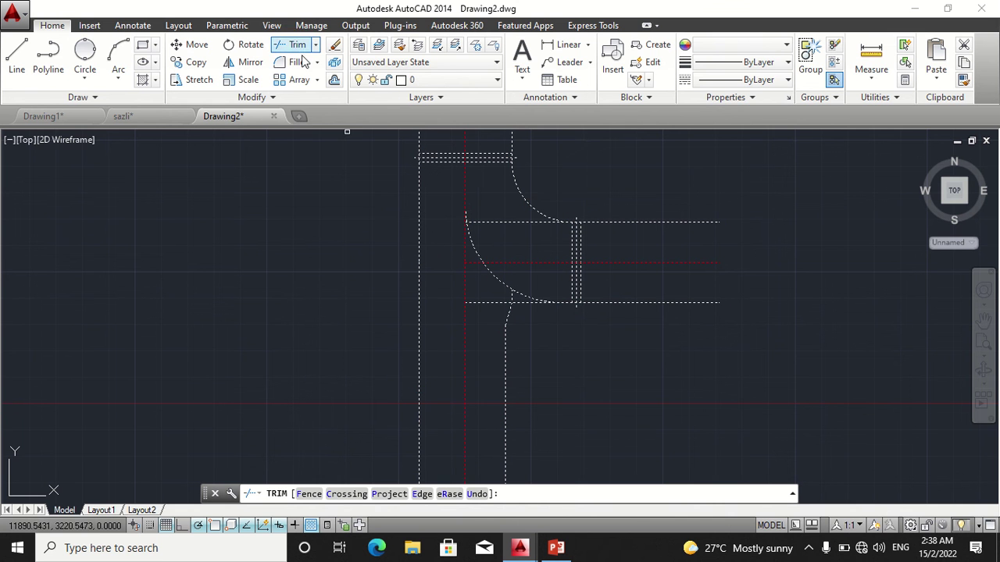
click(488, 302)
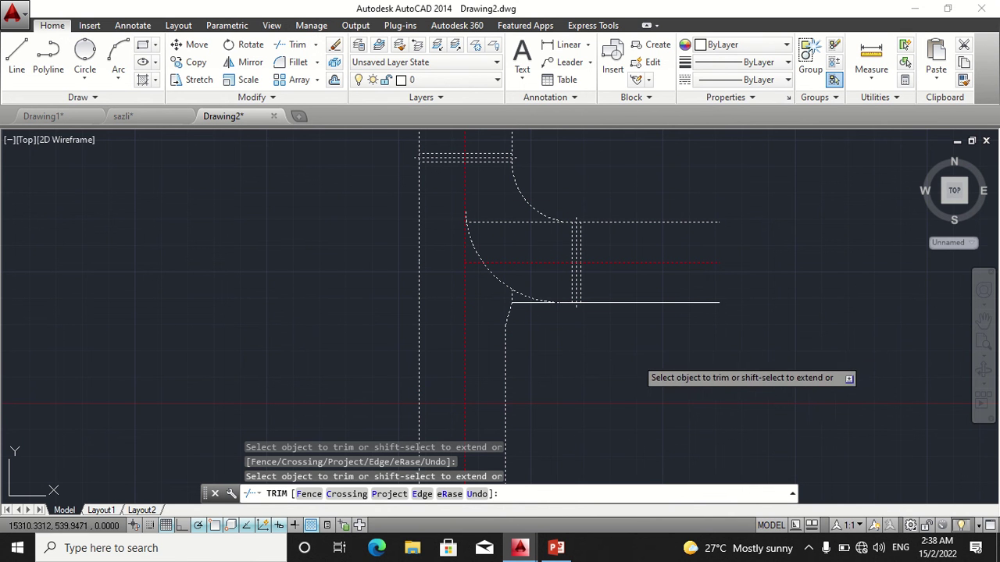
key(Escape)
Trim away the short lower-edge piece remaining under the corner arc.
scroll(544, 336, up, 2)
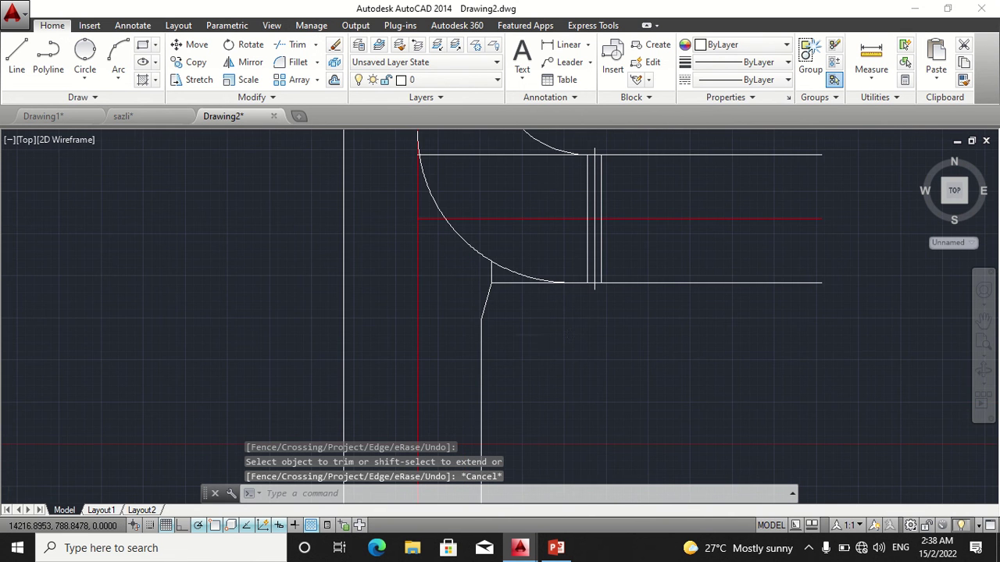
scroll(544, 336, down, 2)
click(290, 44)
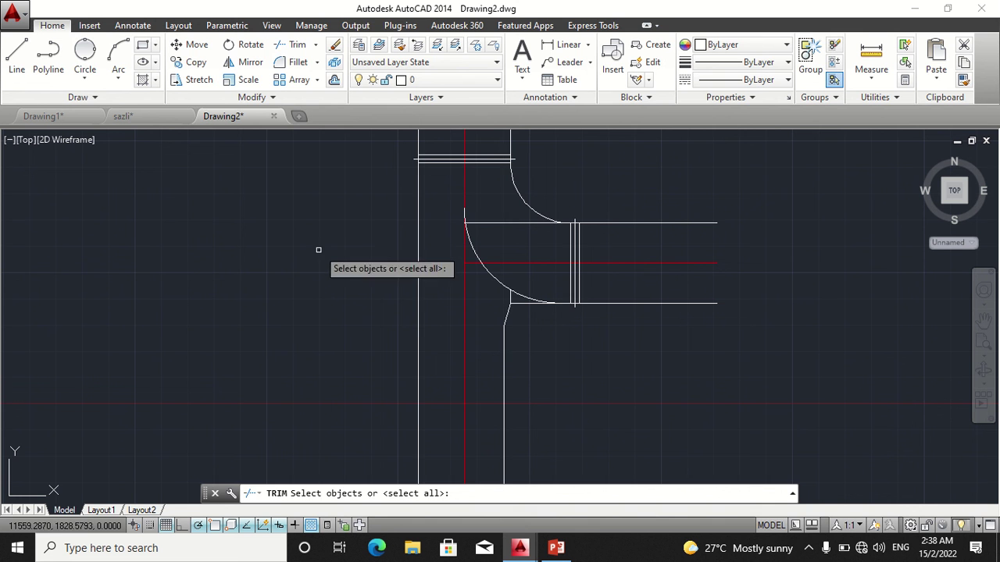
key(ctrl+a)
click(293, 45)
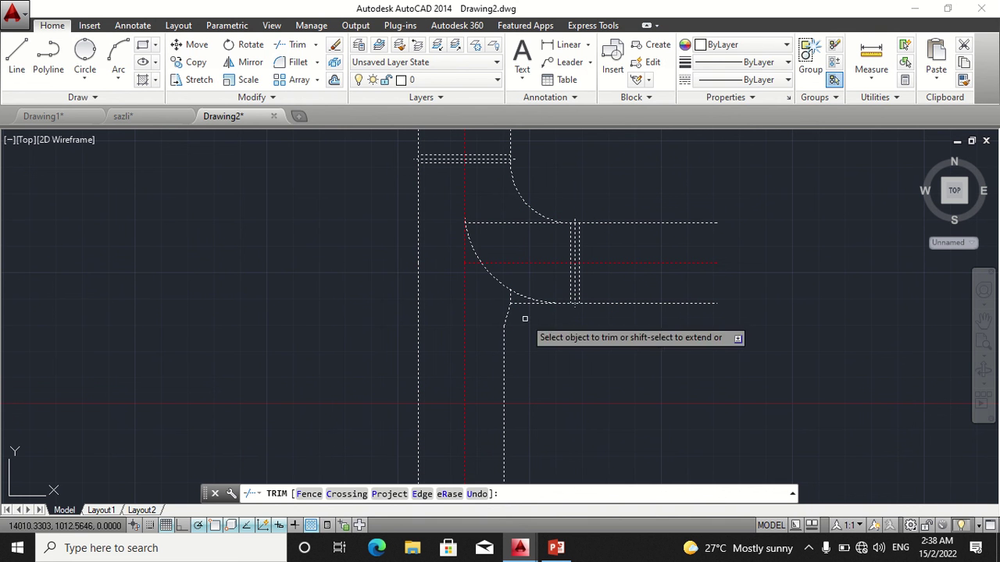
click(521, 304)
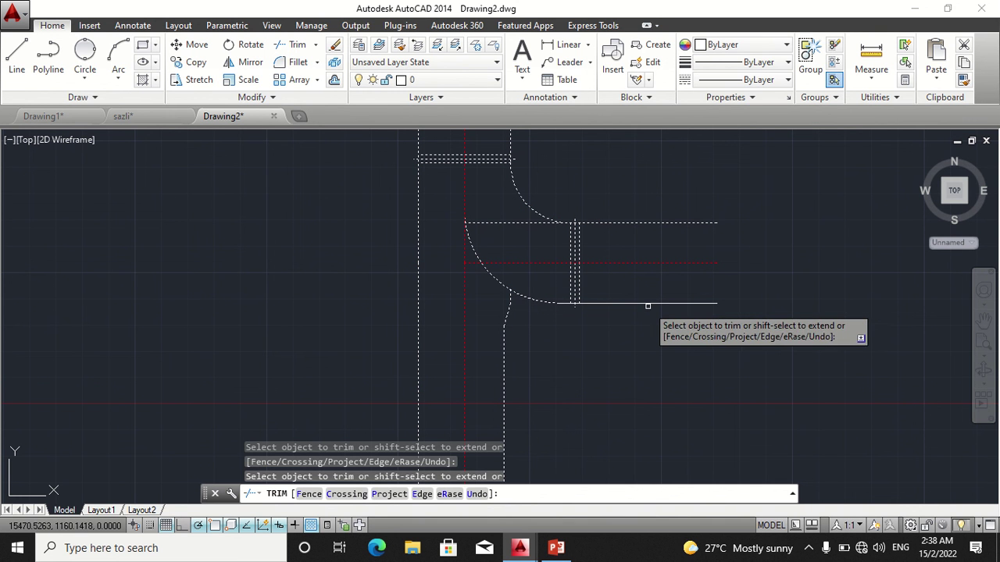
key(Escape)
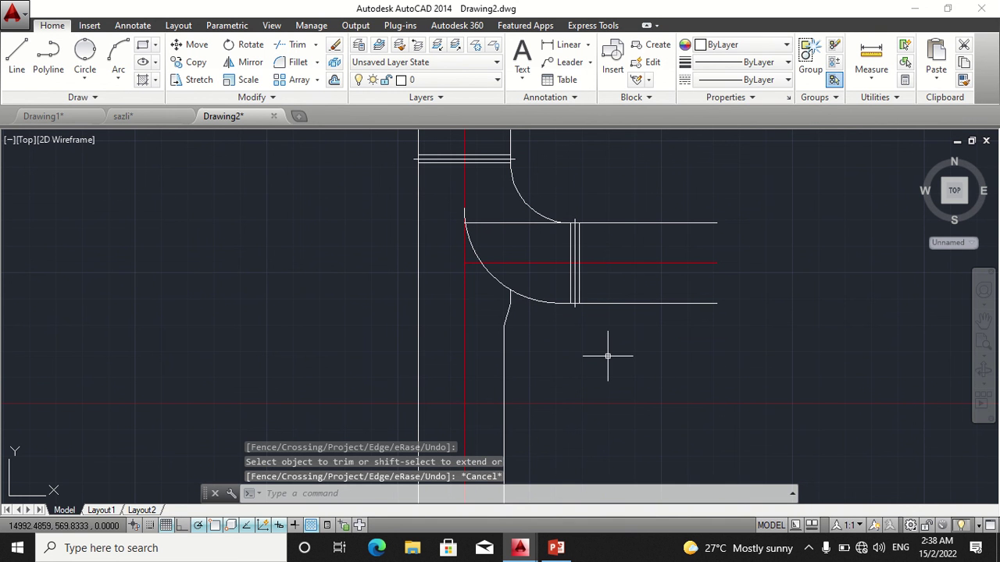
middle_drag(608, 356, 597, 295)
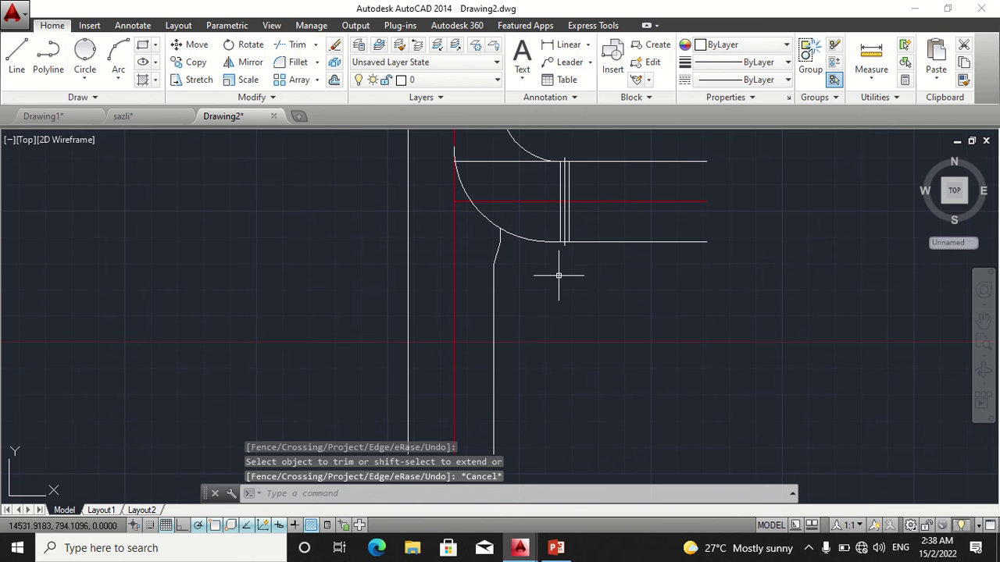
Draw a horizontal line from the right road edge to the left road edge below the lower corner.
click(17, 54)
click(493, 265)
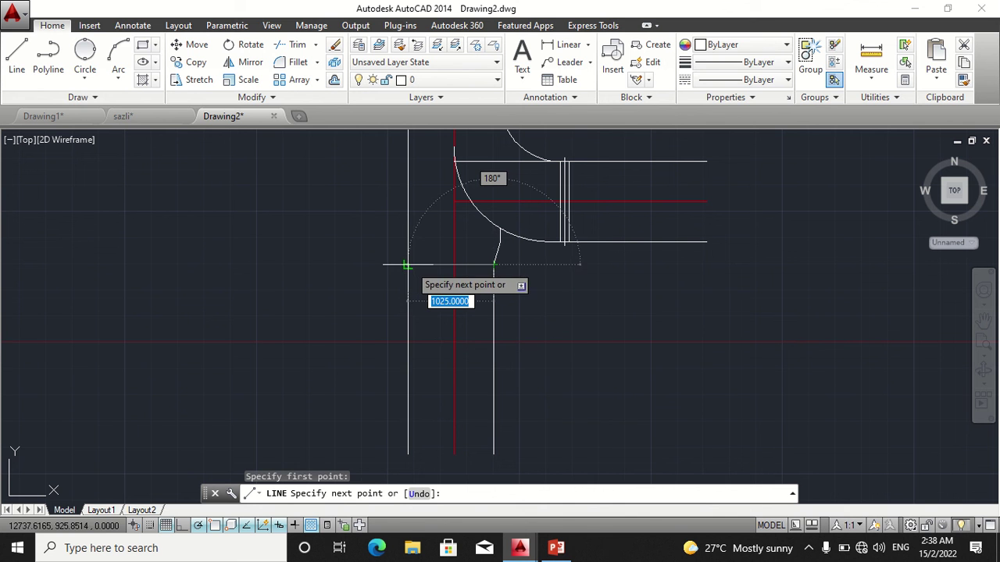
click(406, 265)
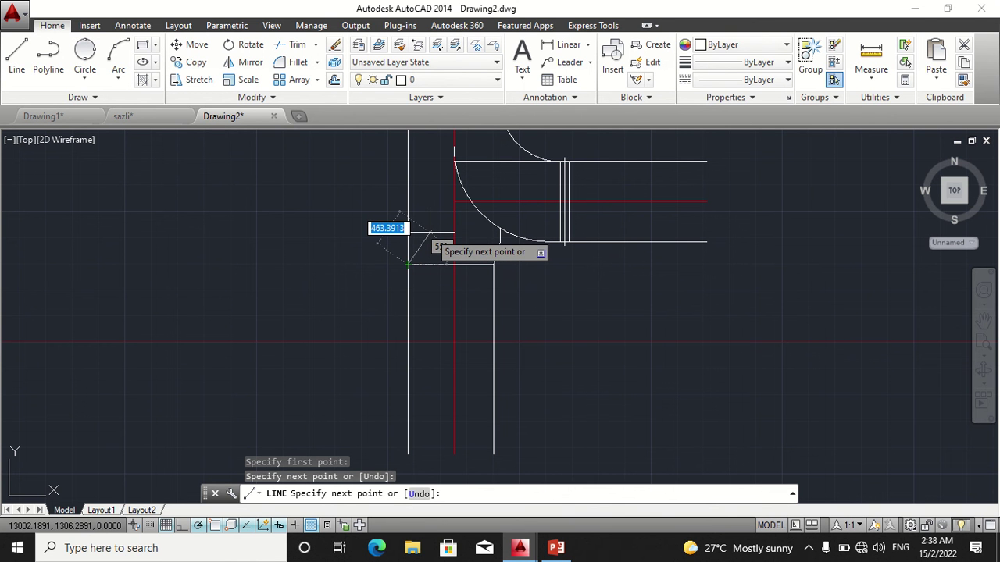
key(Escape)
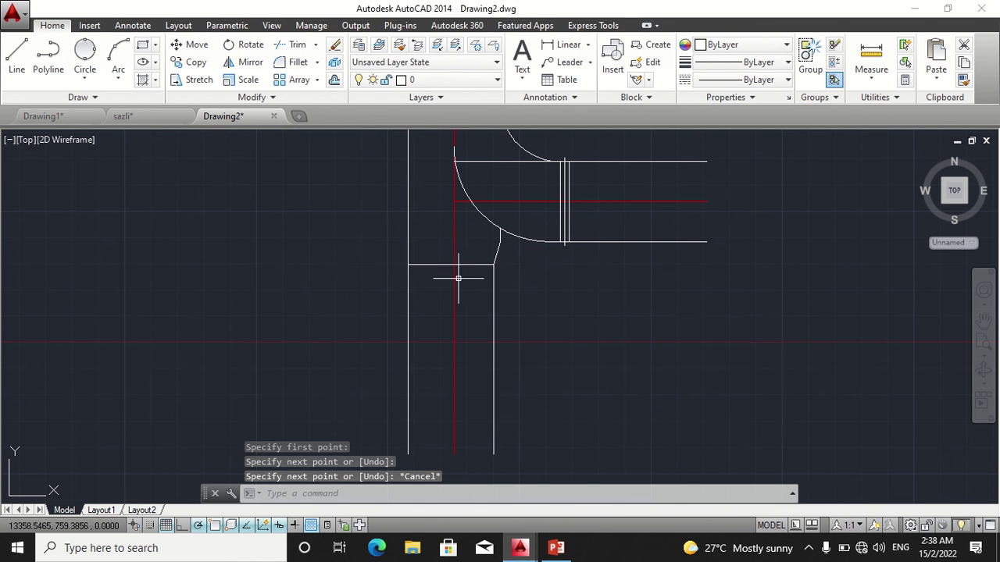
Copy the new transverse line 50 and 100 units further down the road.
click(196, 61)
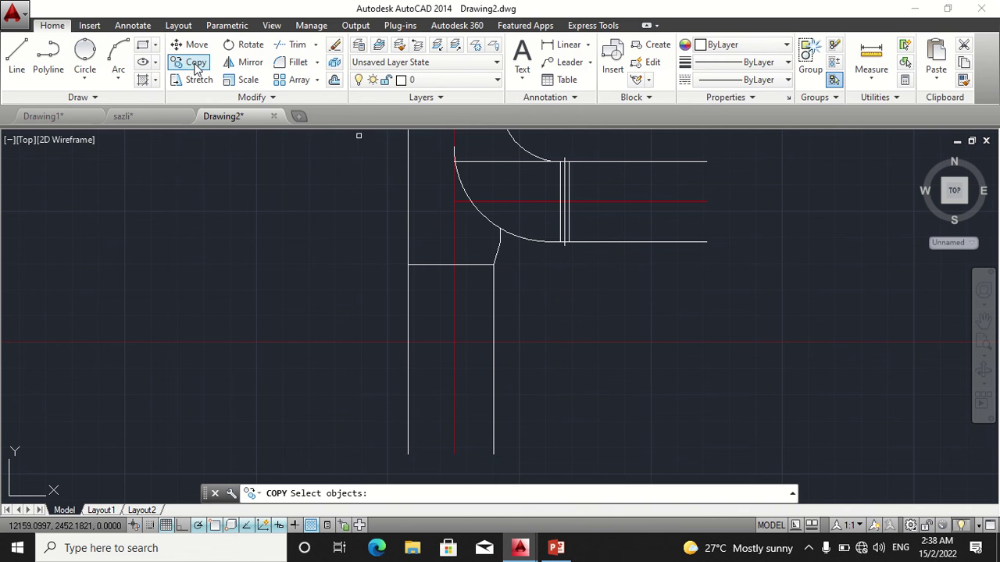
click(420, 265)
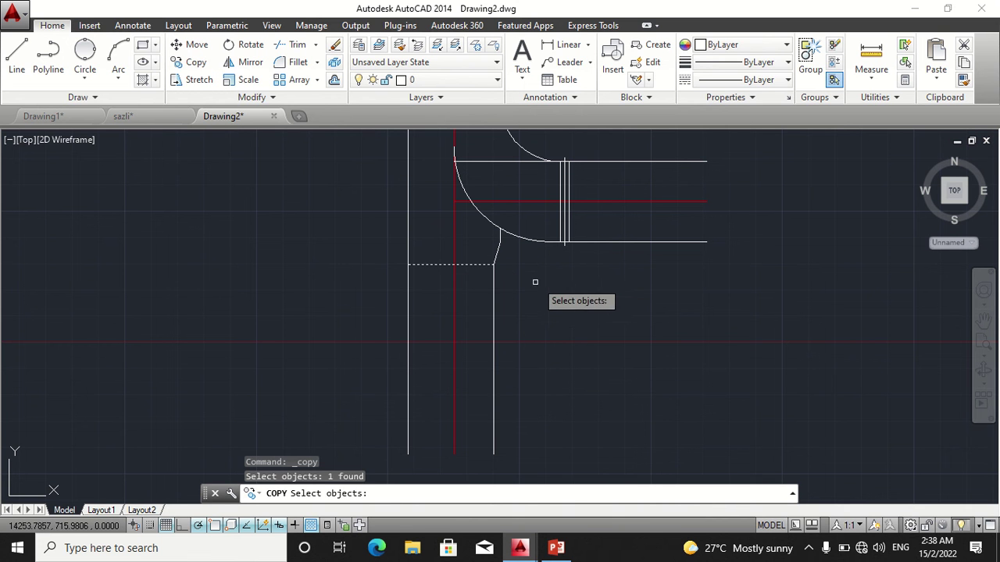
key(Return)
click(454, 265)
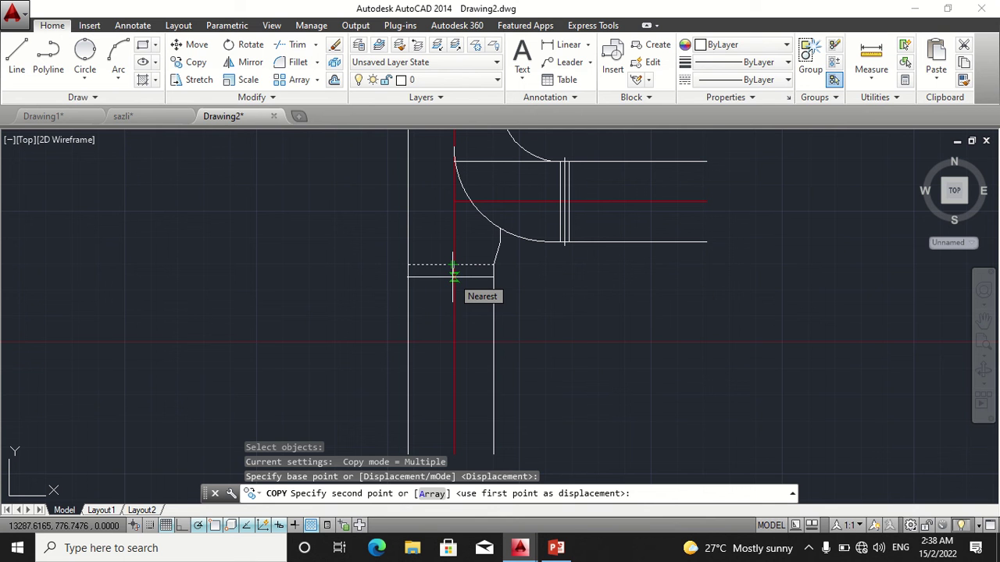
text(50)
key(Return)
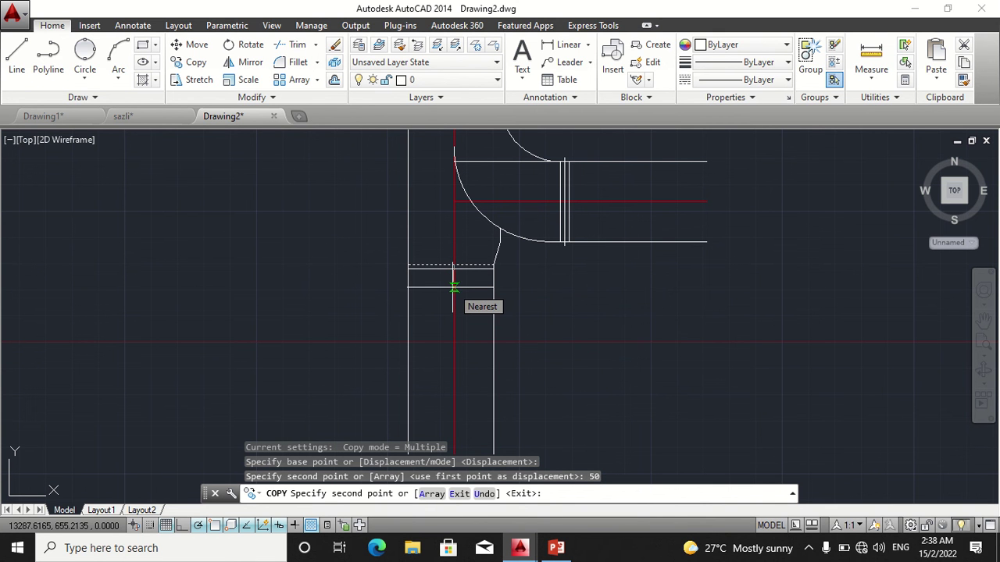
text(100)
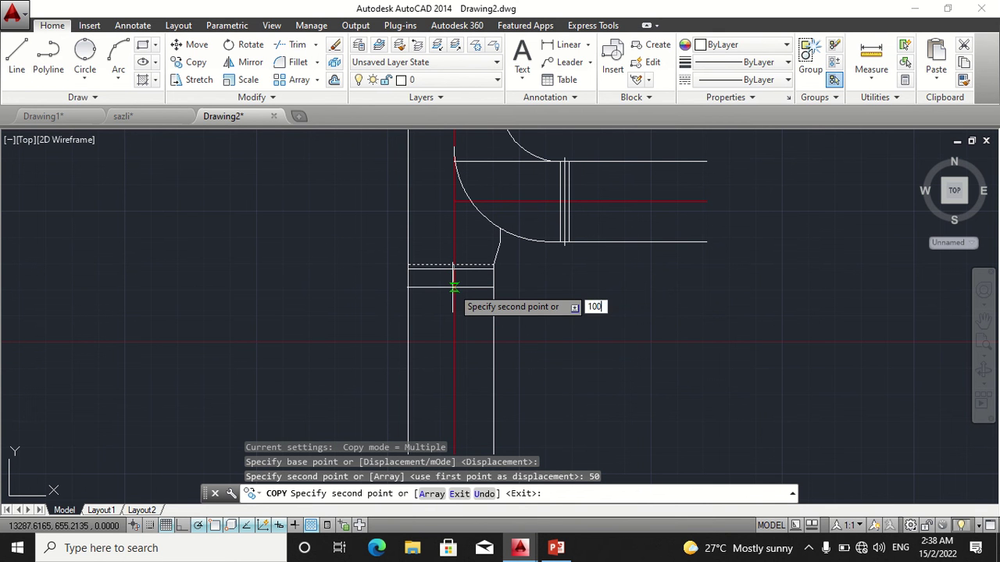
key(Return)
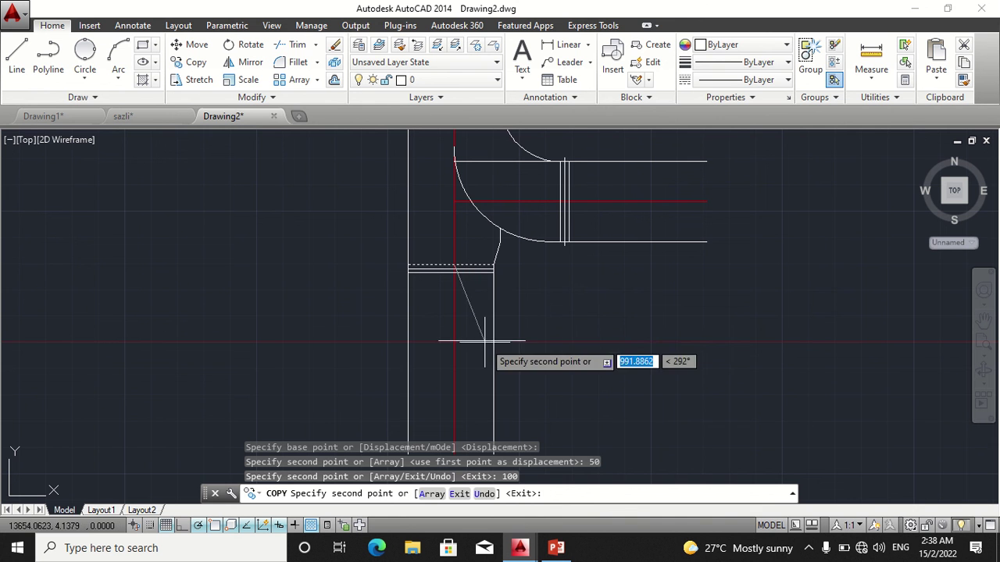
key(Escape)
middle_drag(540, 276, 557, 332)
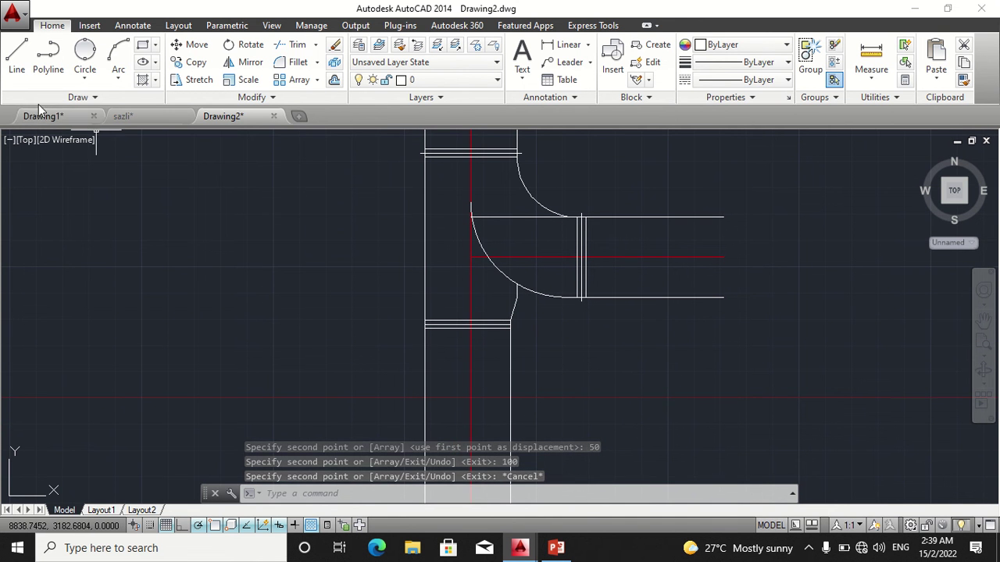
Draw a short line from the lower arc's end to the transverse line.
click(16, 55)
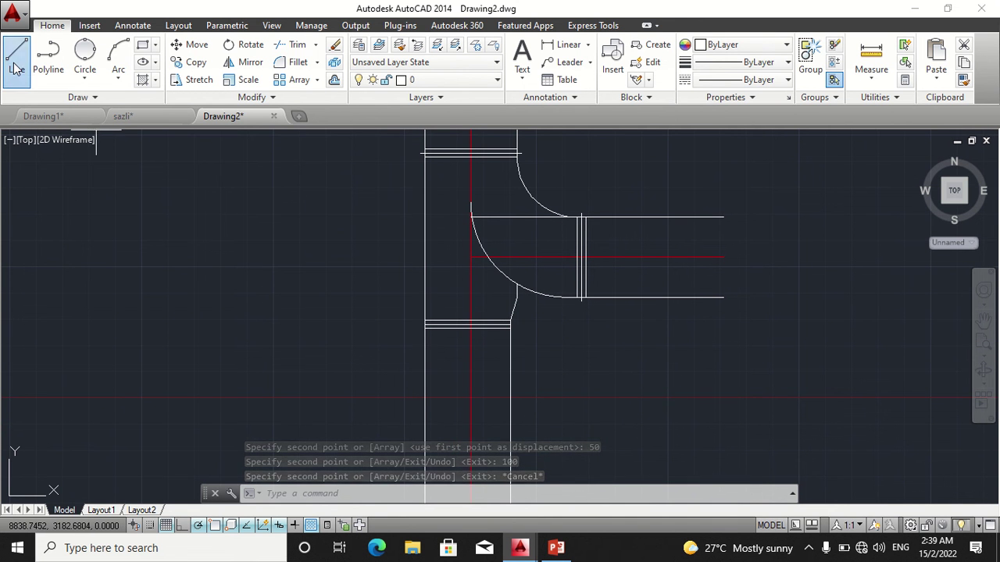
click(517, 297)
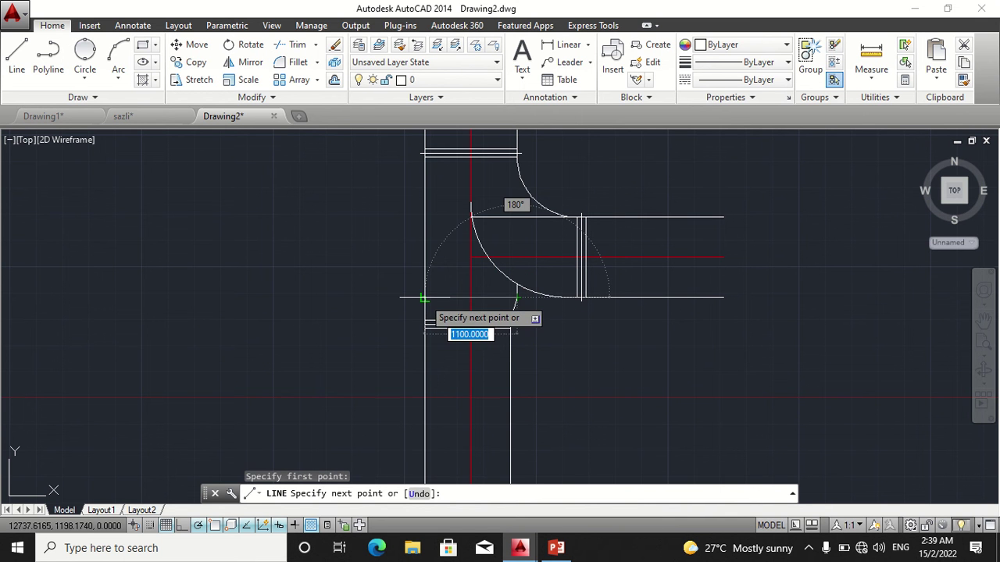
click(424, 297)
key(Escape)
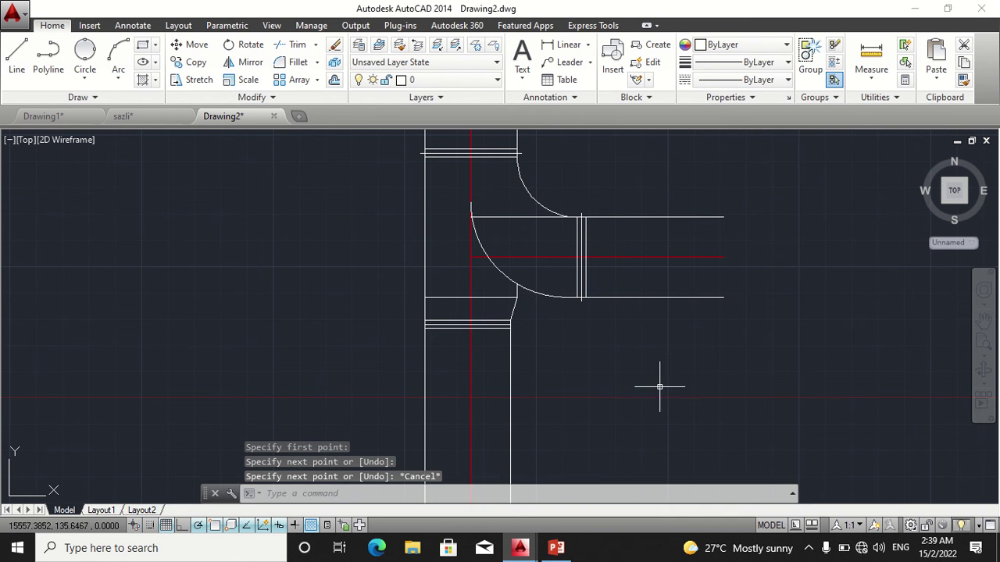
scroll(567, 376, up, 2)
scroll(530, 343, up, 2)
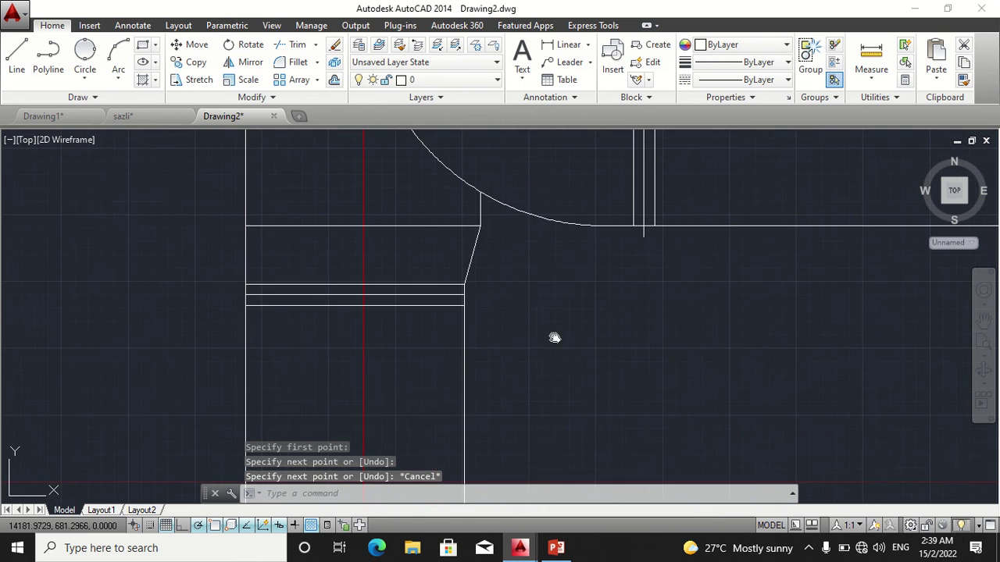
middle_drag(469, 211, 547, 273)
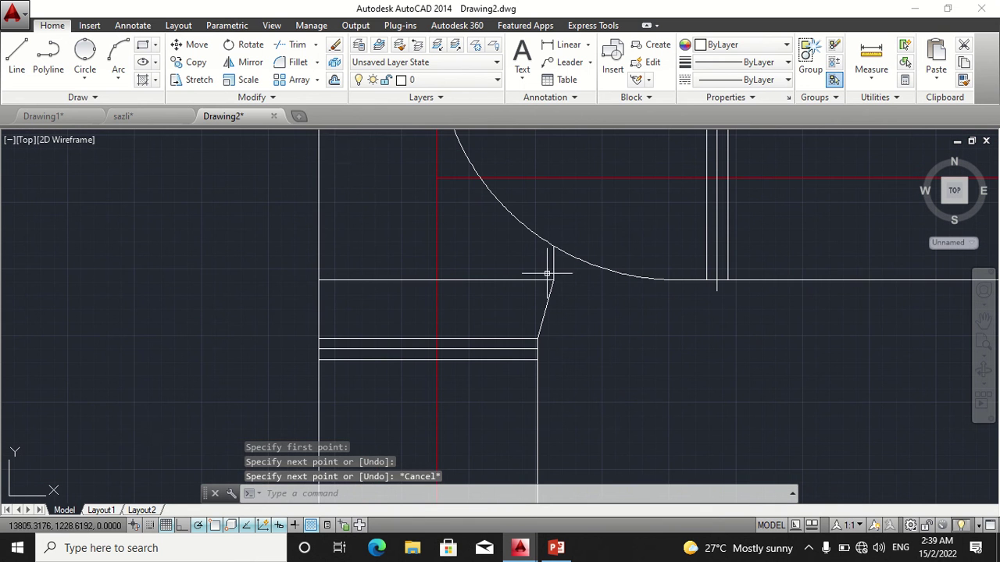
Copy the horizontal line beside the lower kerb corner 50 and 100 units upward.
click(192, 62)
click(365, 278)
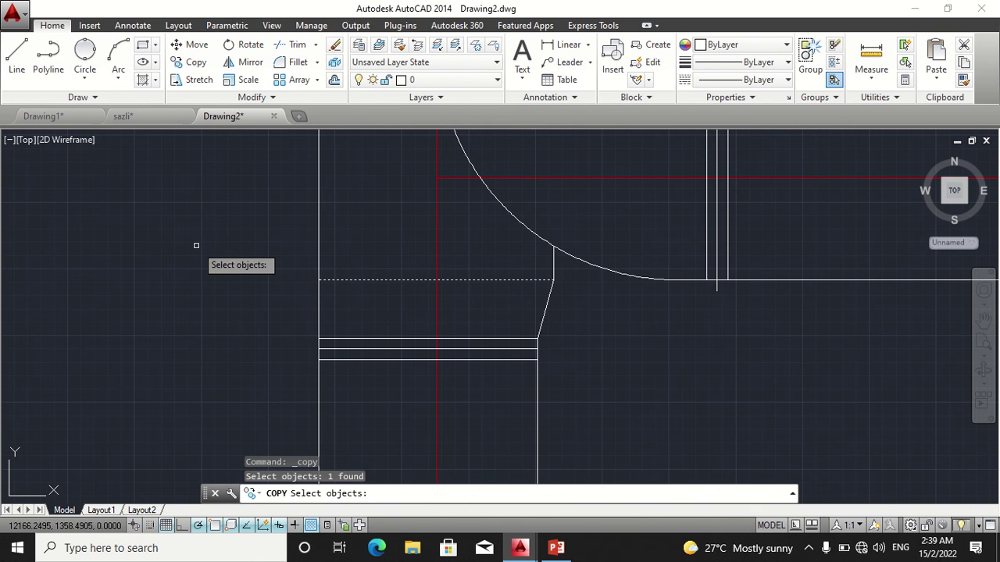
key(Return)
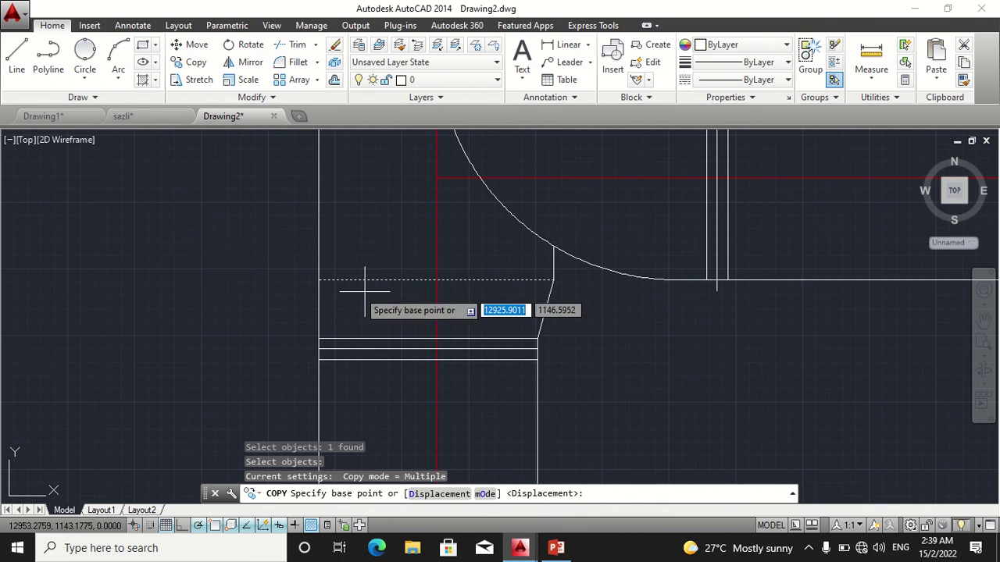
click(436, 280)
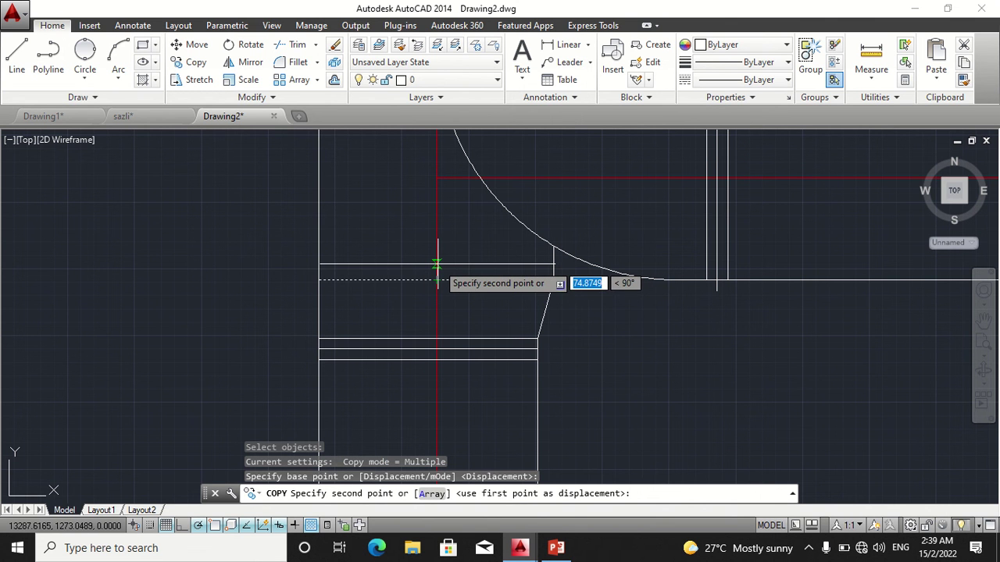
text(50)
key(Return)
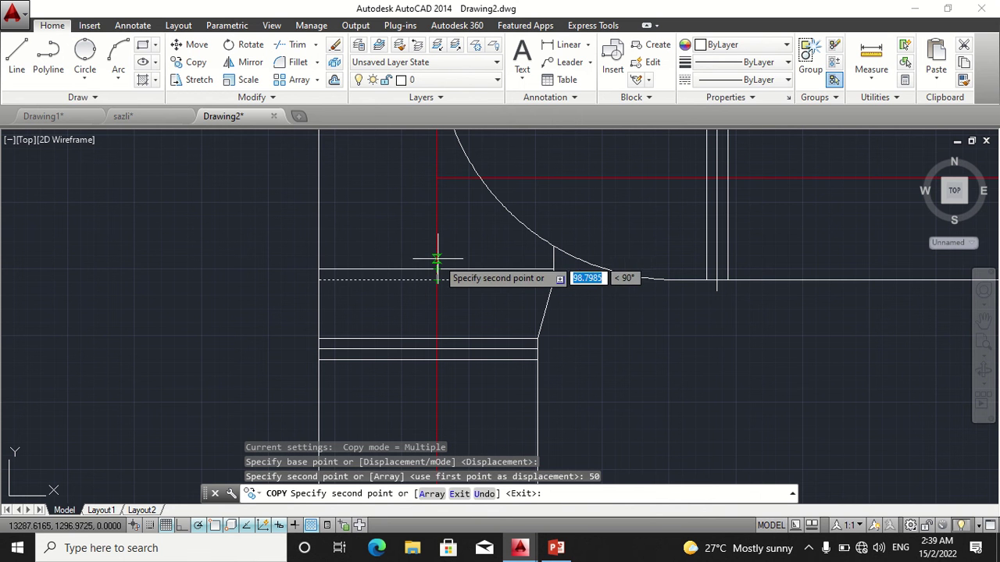
text(100)
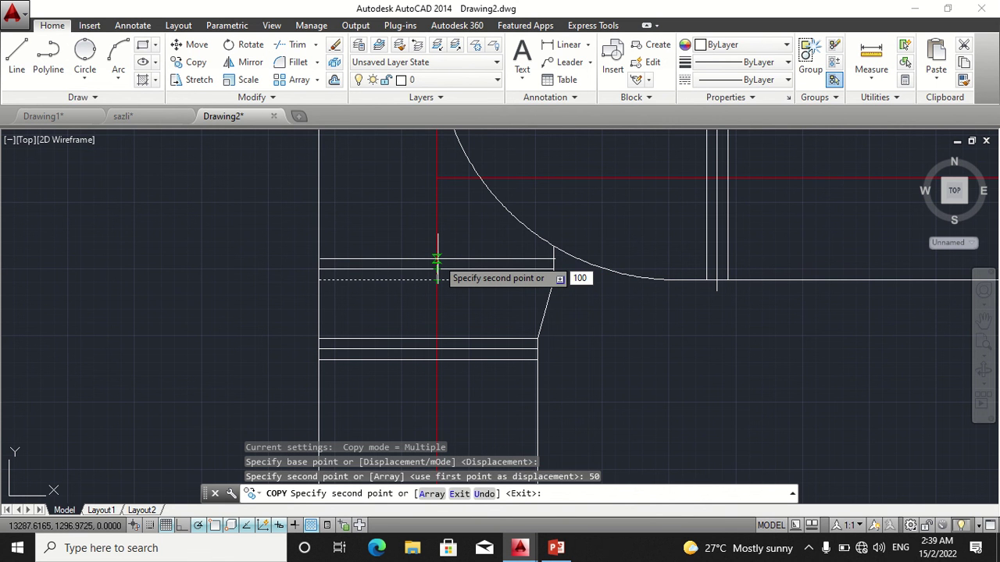
key(Return)
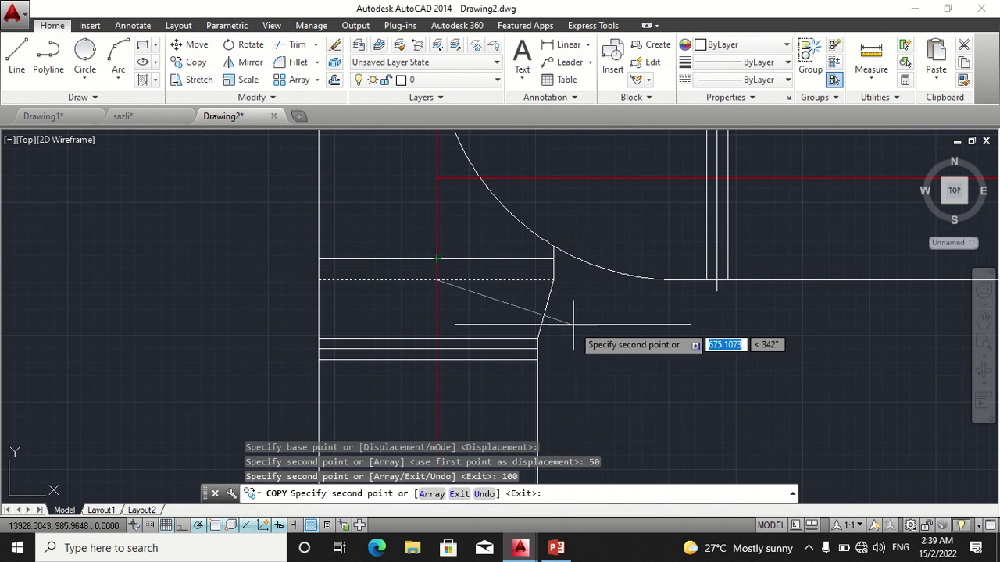
key(Escape)
middle_drag(618, 350, 484, 267)
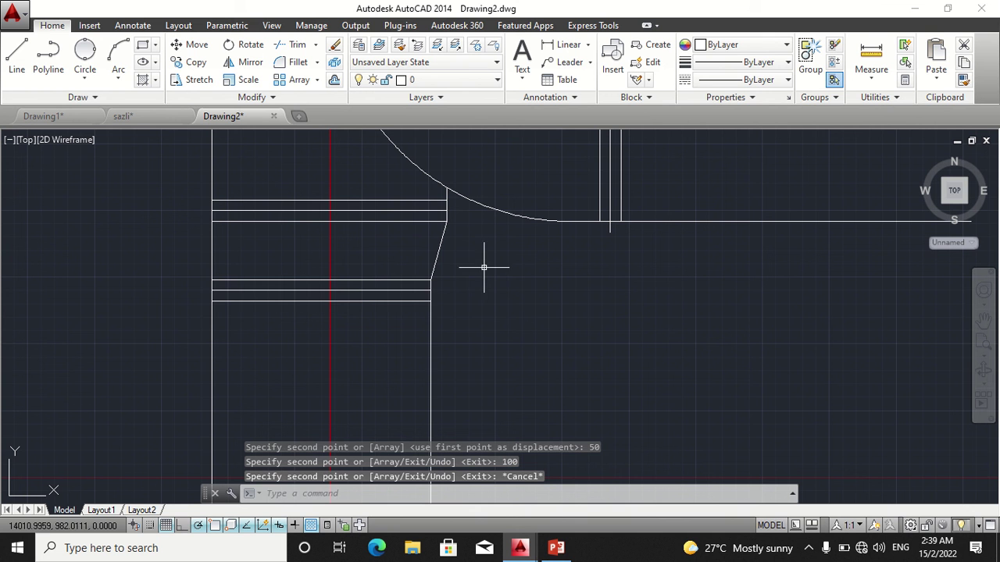
click(418, 291)
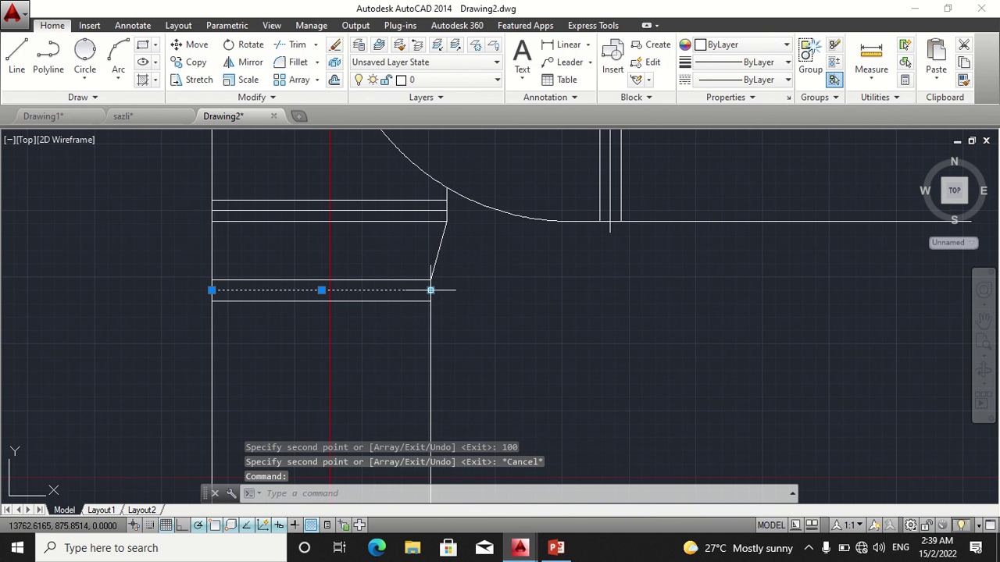
Stretch the right and left ends of the lower set's middle transverse line out by 50.
click(430, 290)
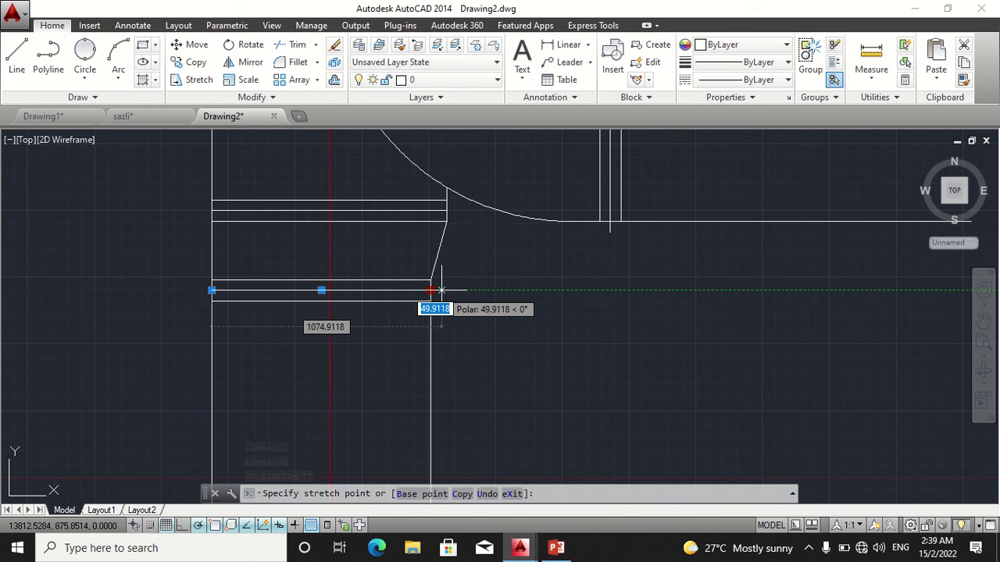
text(50)
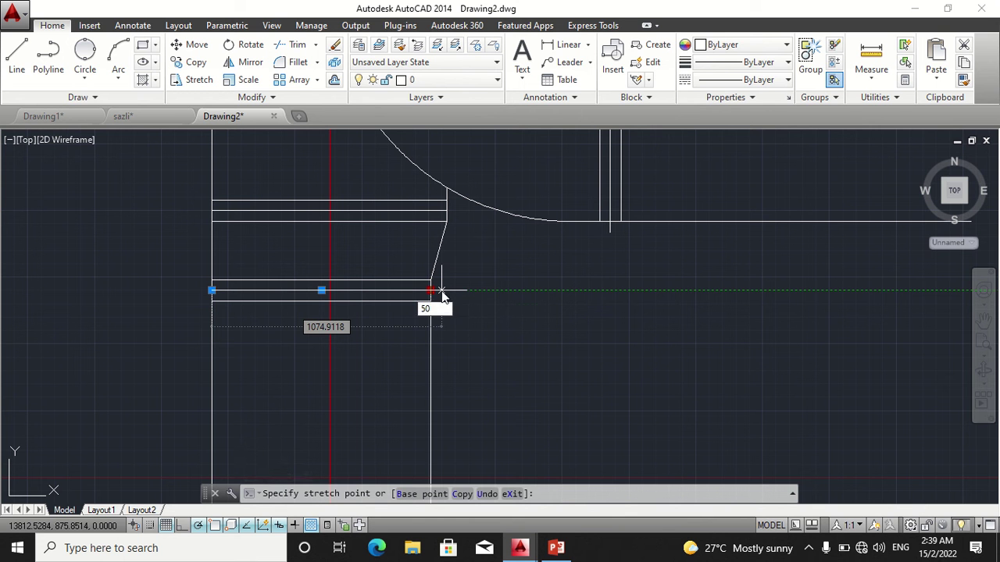
key(Return)
key(Escape)
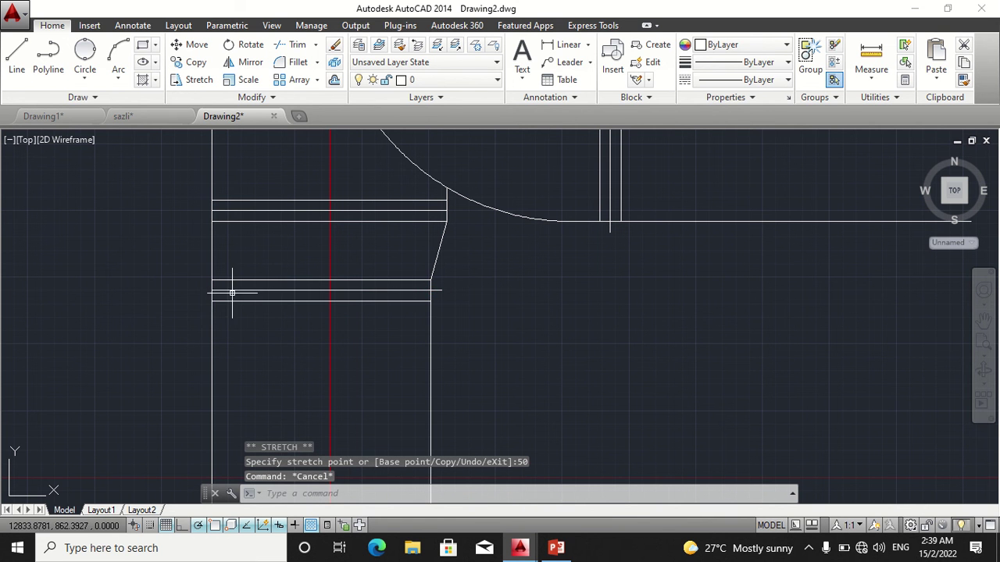
click(233, 291)
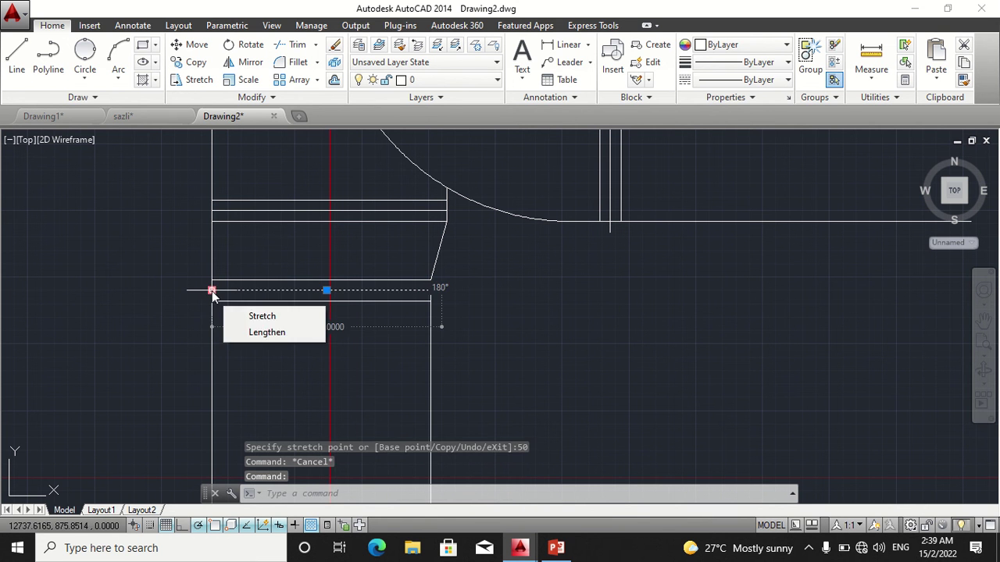
click(212, 291)
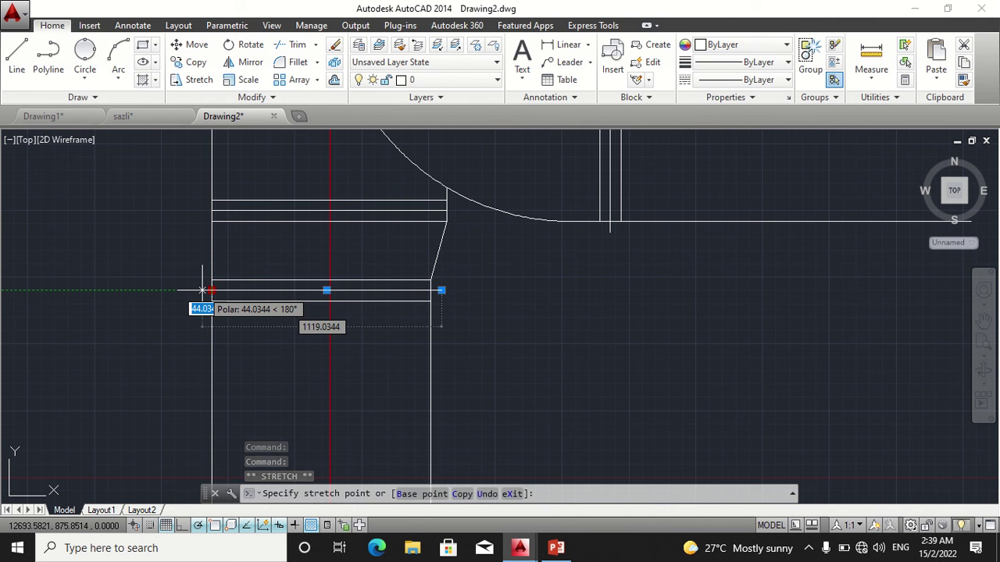
text(50)
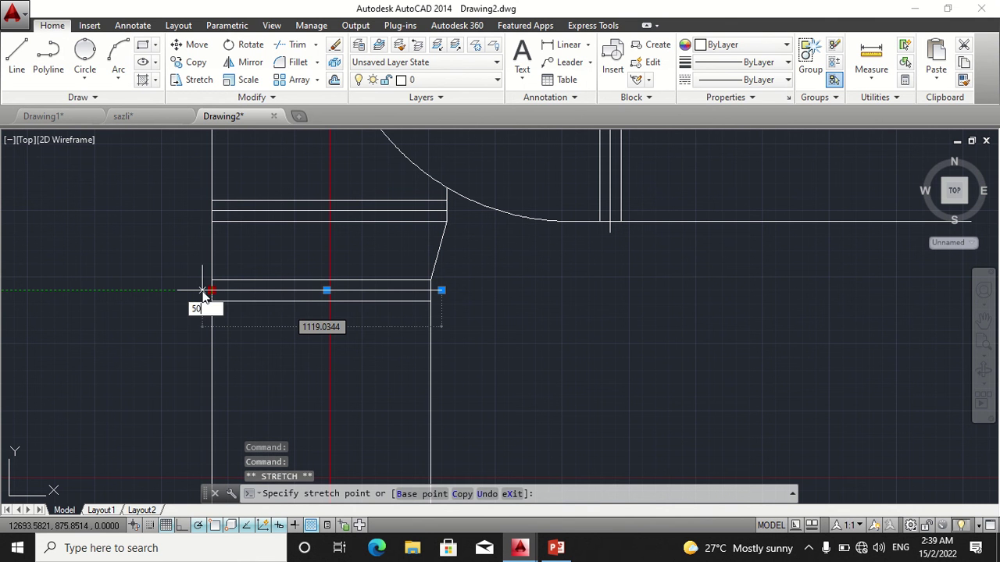
key(Return)
key(Escape)
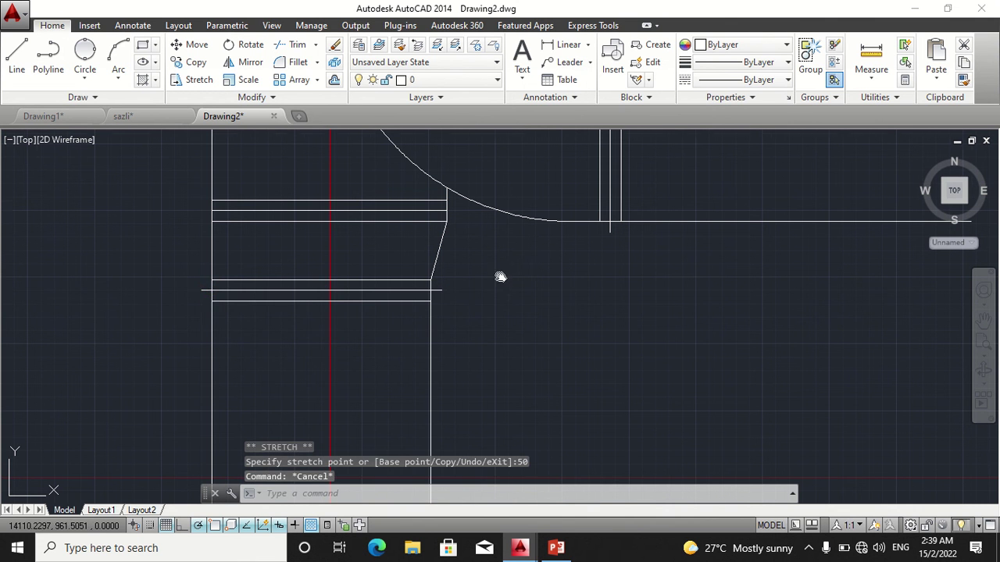
Stretch the right and left ends of the upper set's middle transverse line out by 50.
scroll(385, 279, up, 2)
click(331, 231)
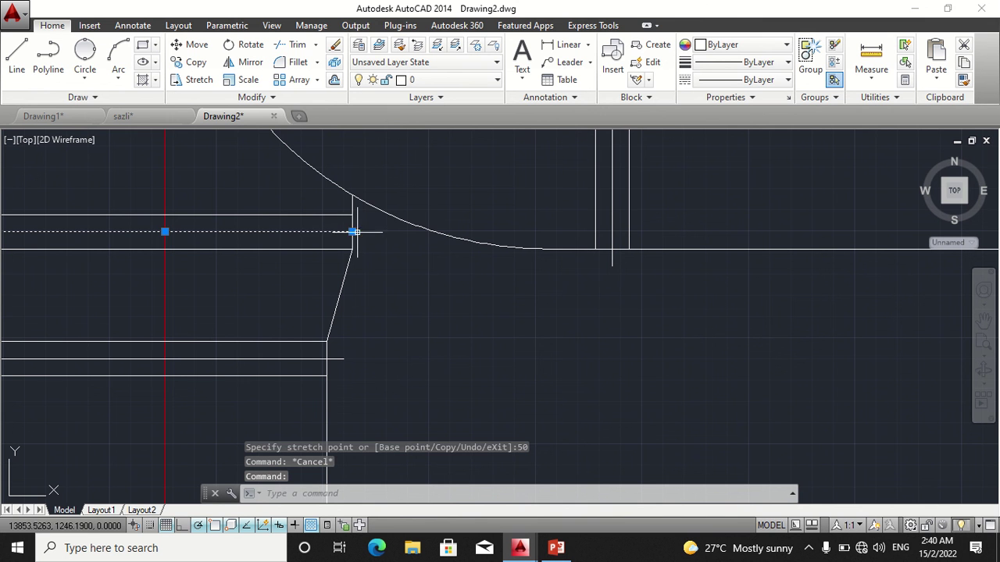
click(353, 232)
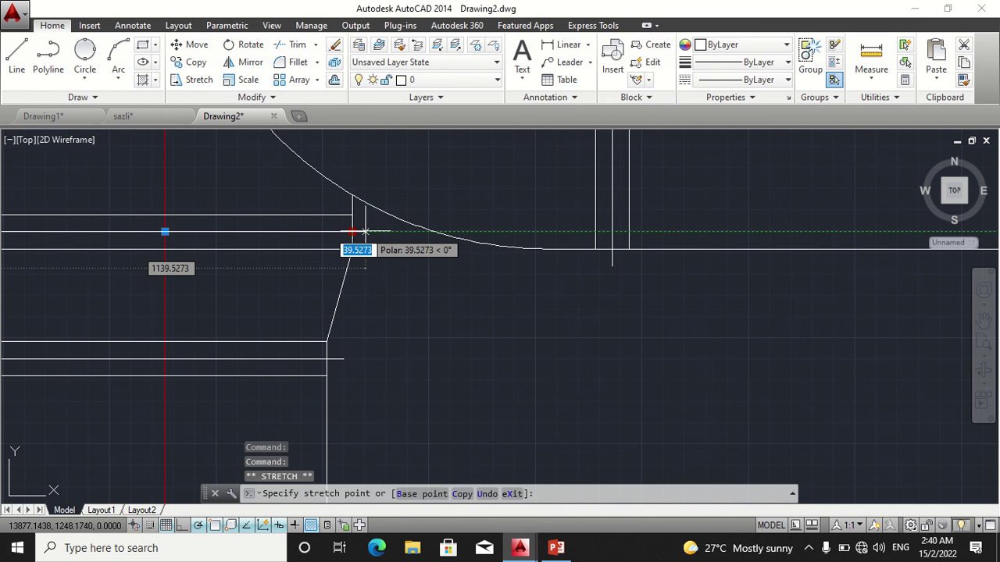
text(50)
key(Return)
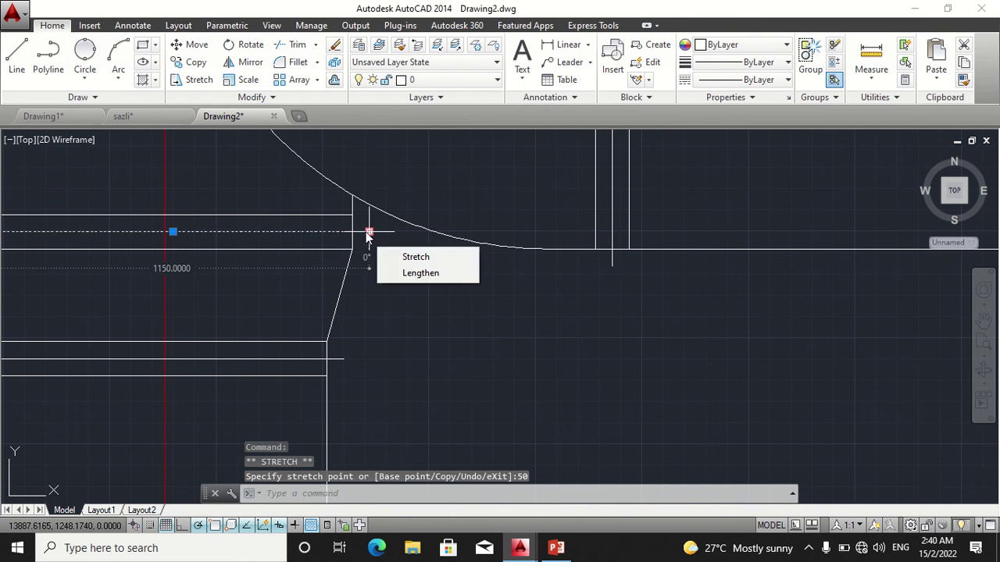
key(Escape)
middle_drag(464, 366, 723, 356)
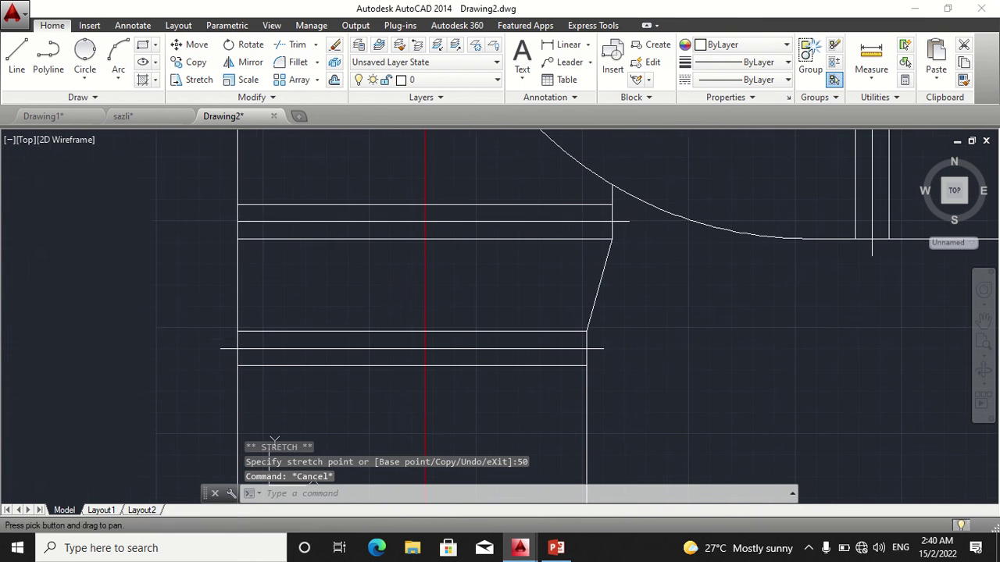
click(285, 219)
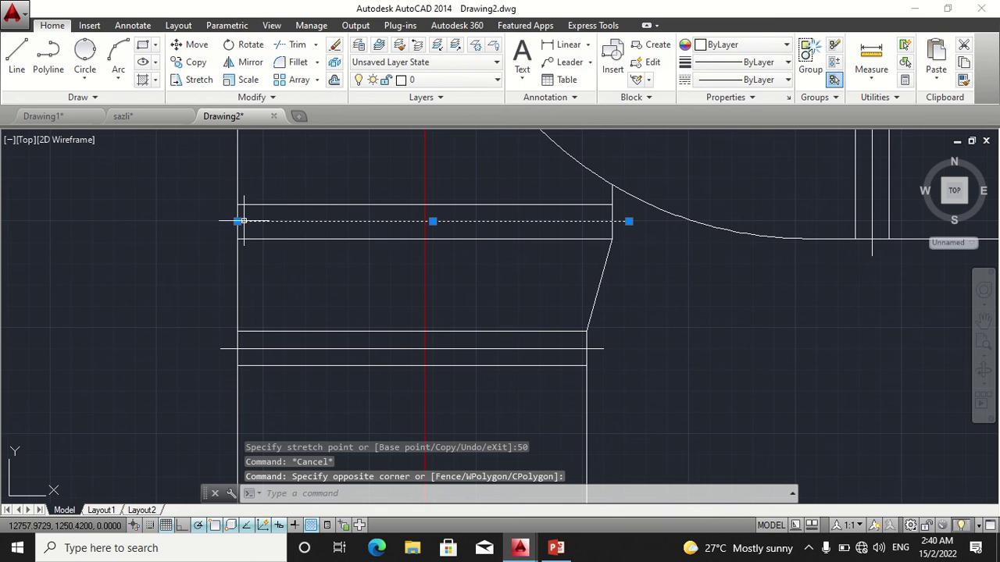
click(238, 221)
text(50)
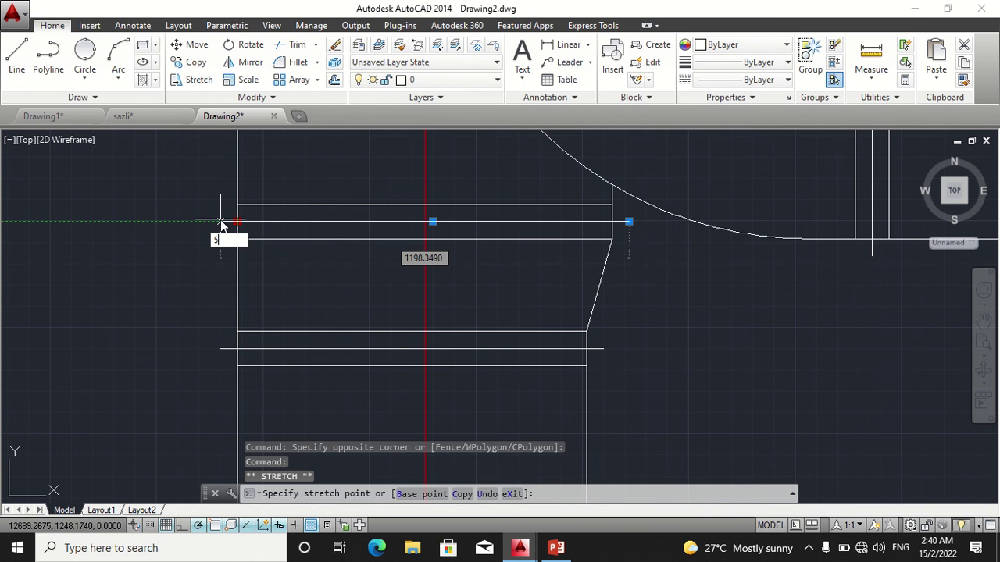
key(Return)
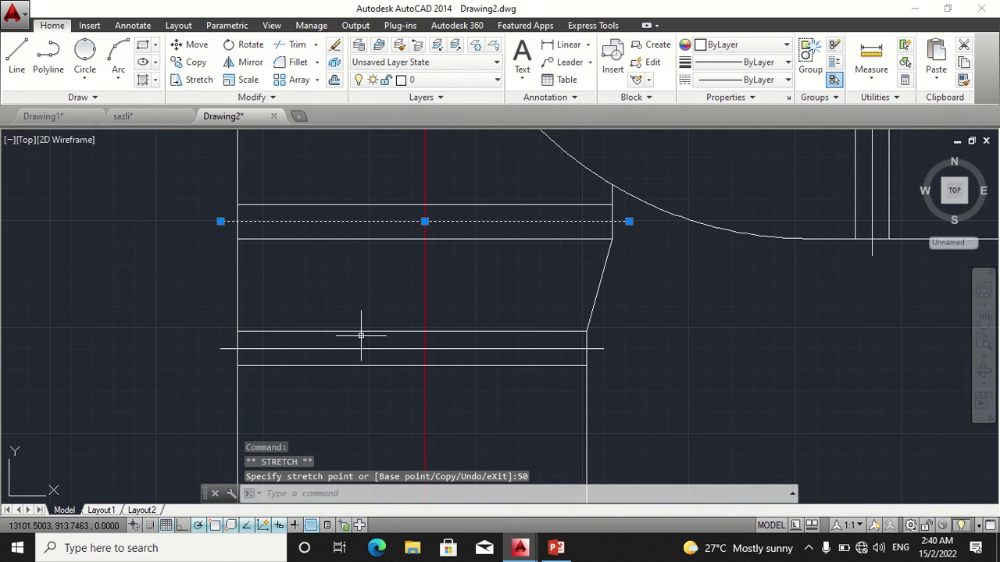
key(Escape)
middle_drag(357, 335, 458, 349)
scroll(459, 349, down, 2)
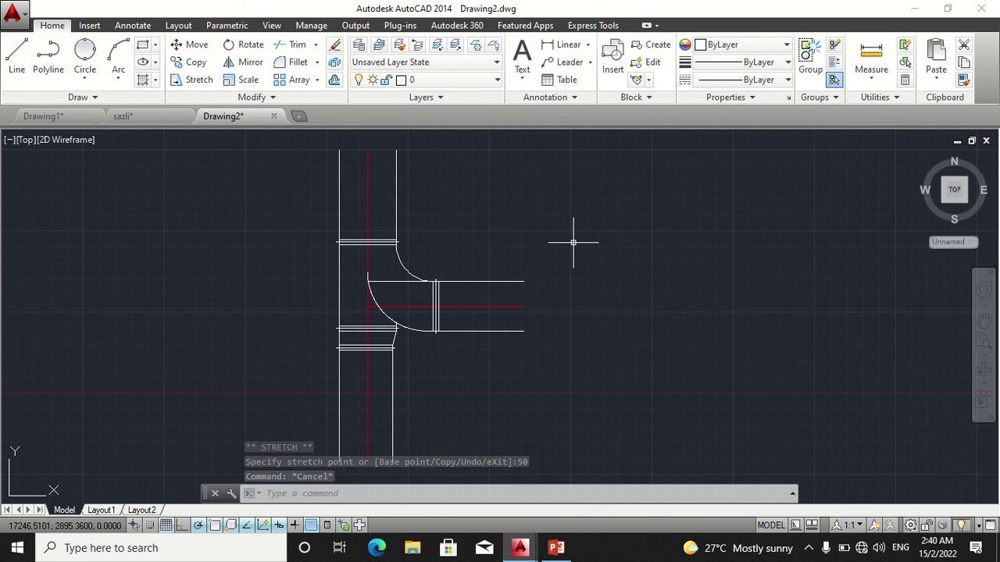
middle_drag(578, 305, 589, 305)
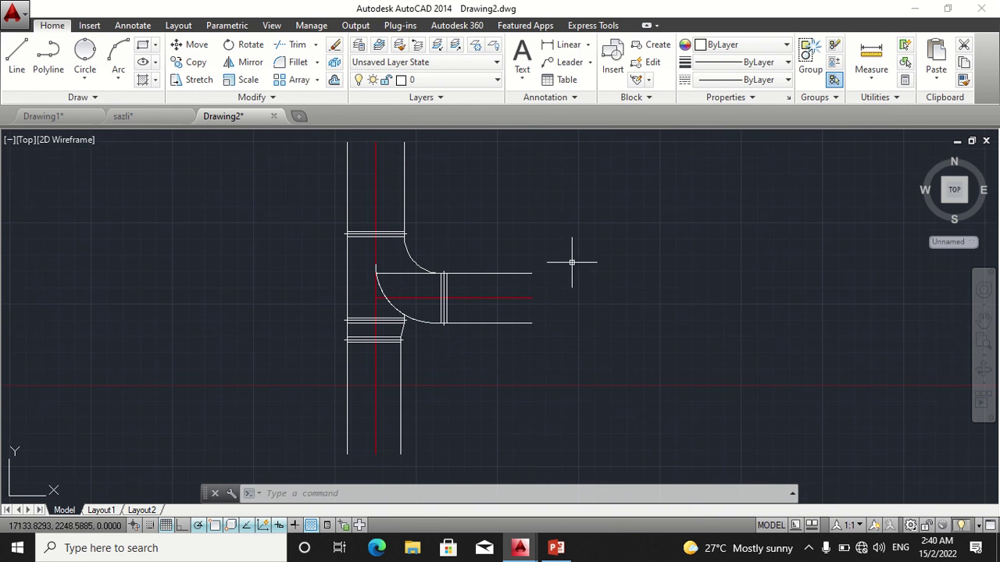